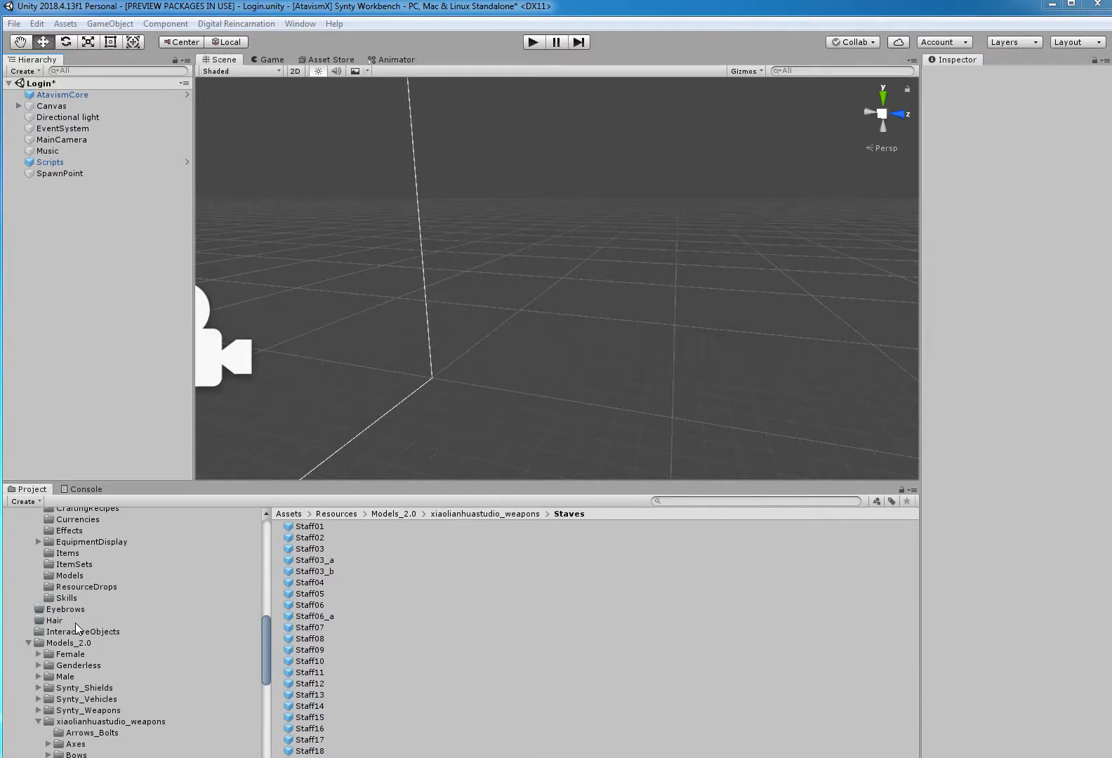
Open the Weapons prefabs folder of PolygonFantasyHeroCharacters and select the SM_Wep_Staff_02 prefab.
click(29, 643)
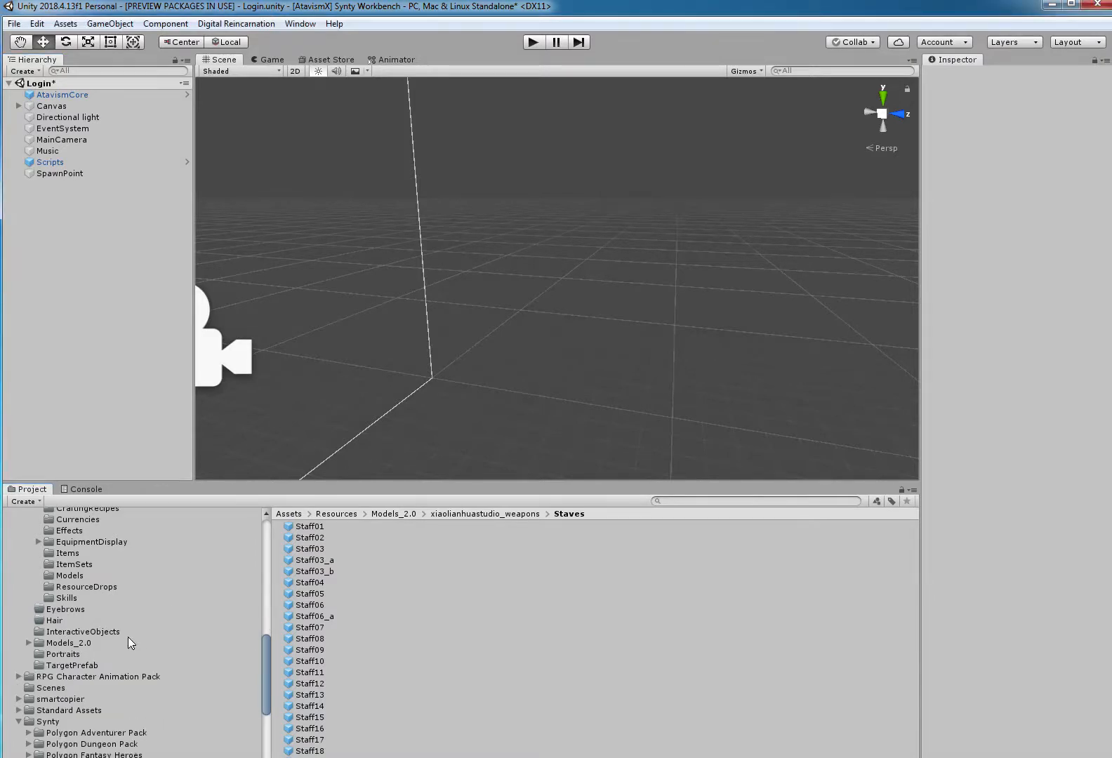
scroll(128, 637, down, 5)
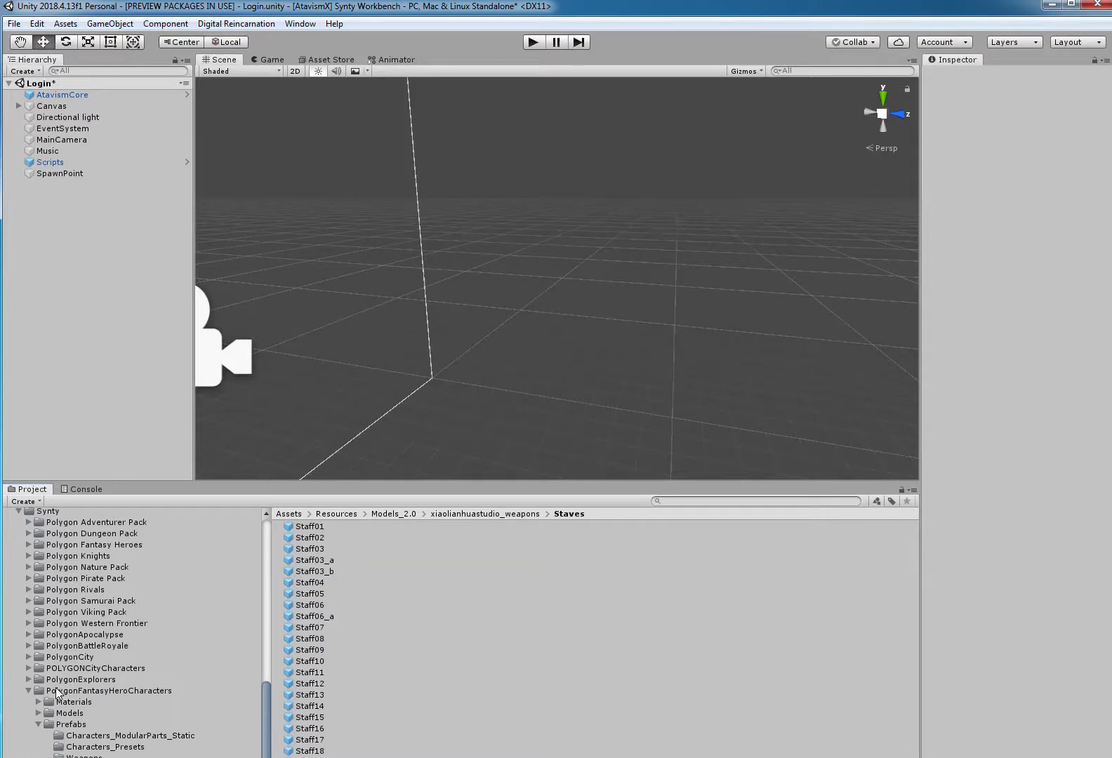
scroll(70, 684, down, 3)
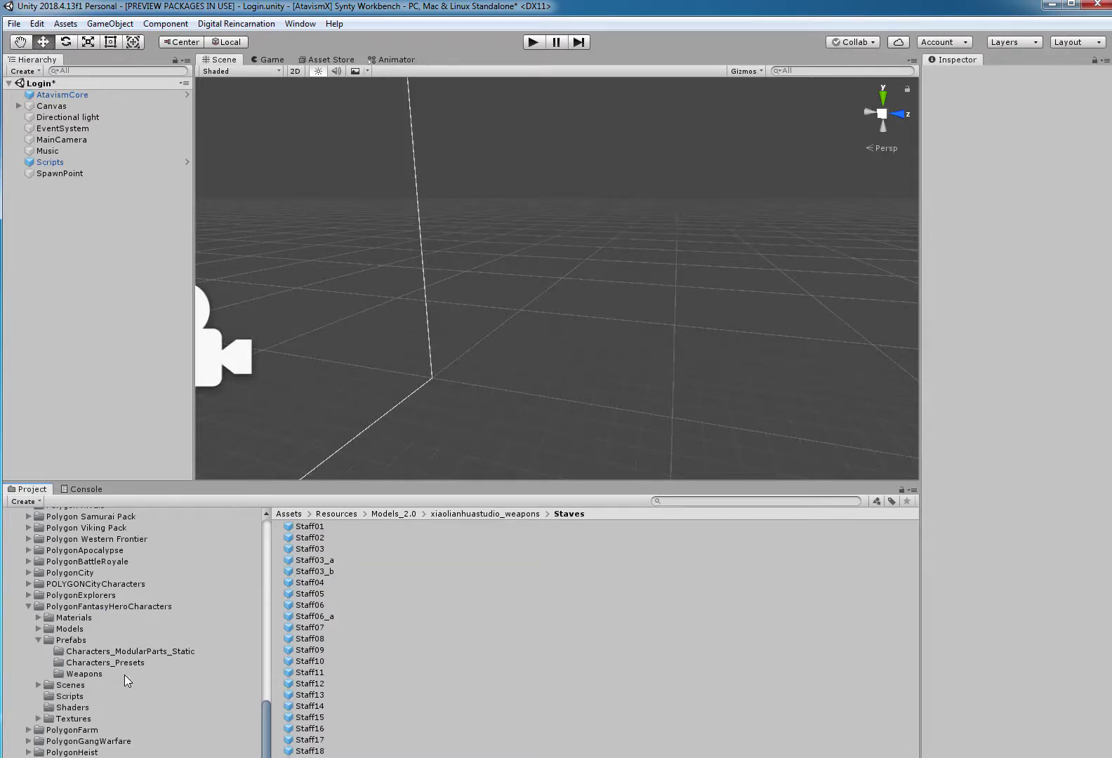
click(93, 674)
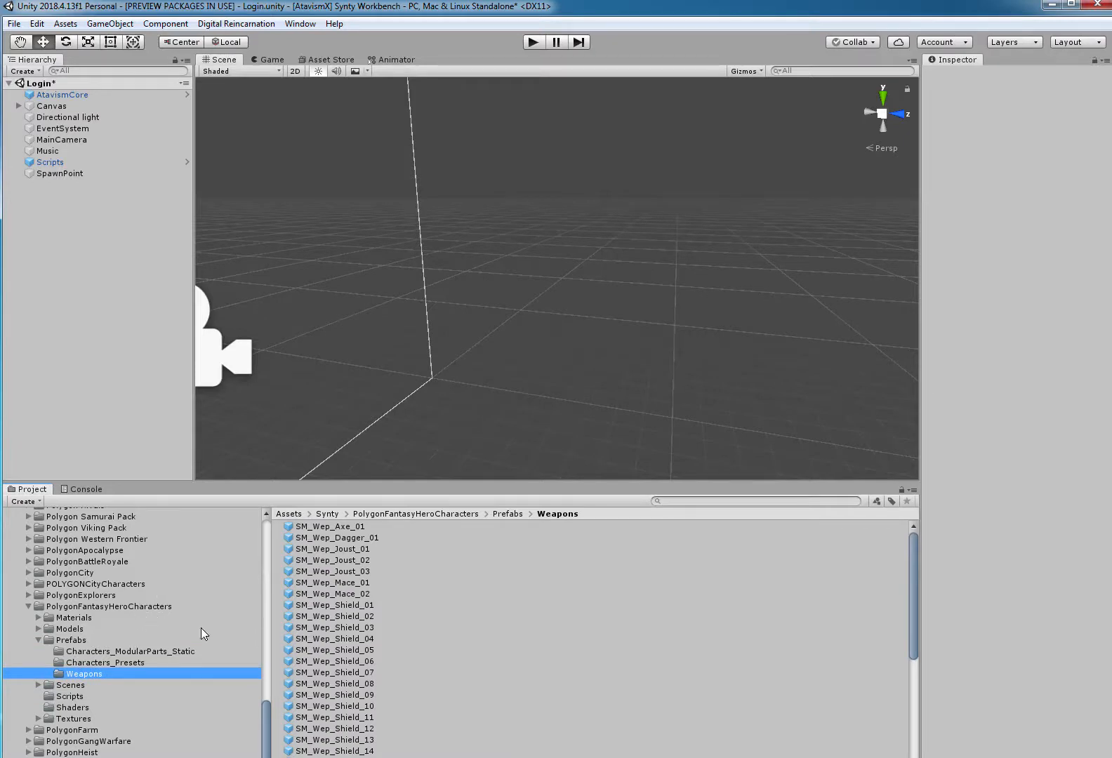
scroll(349, 685, down, 6)
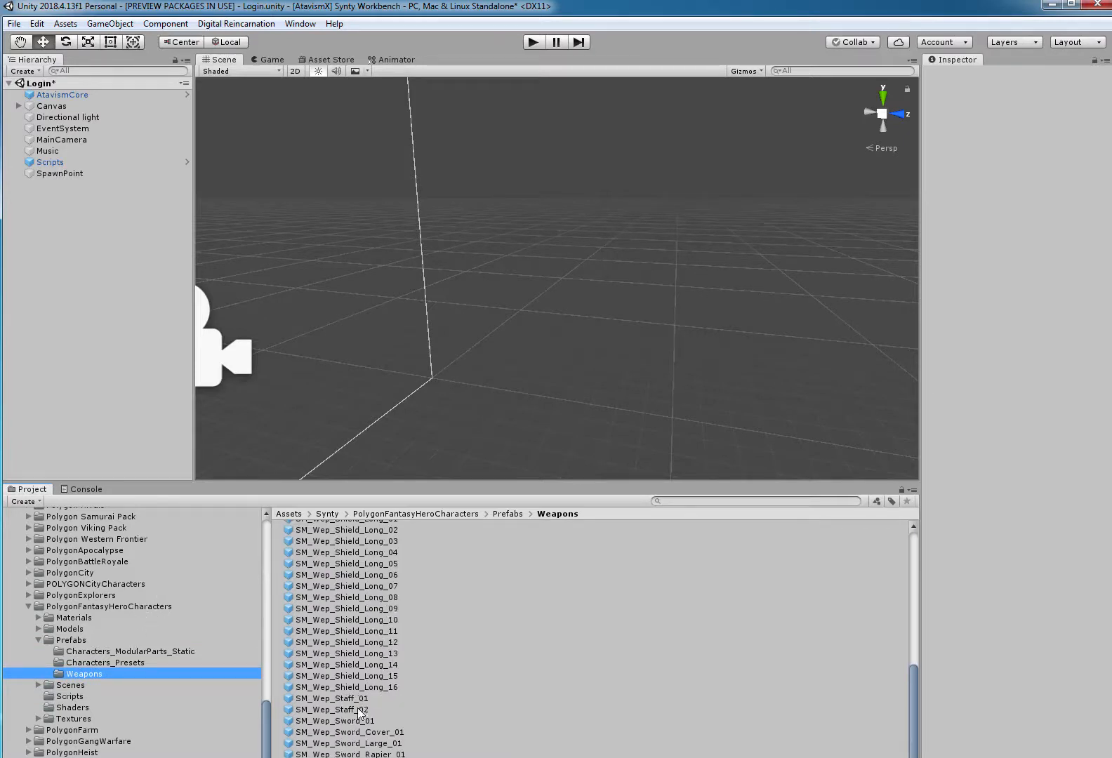
click(359, 710)
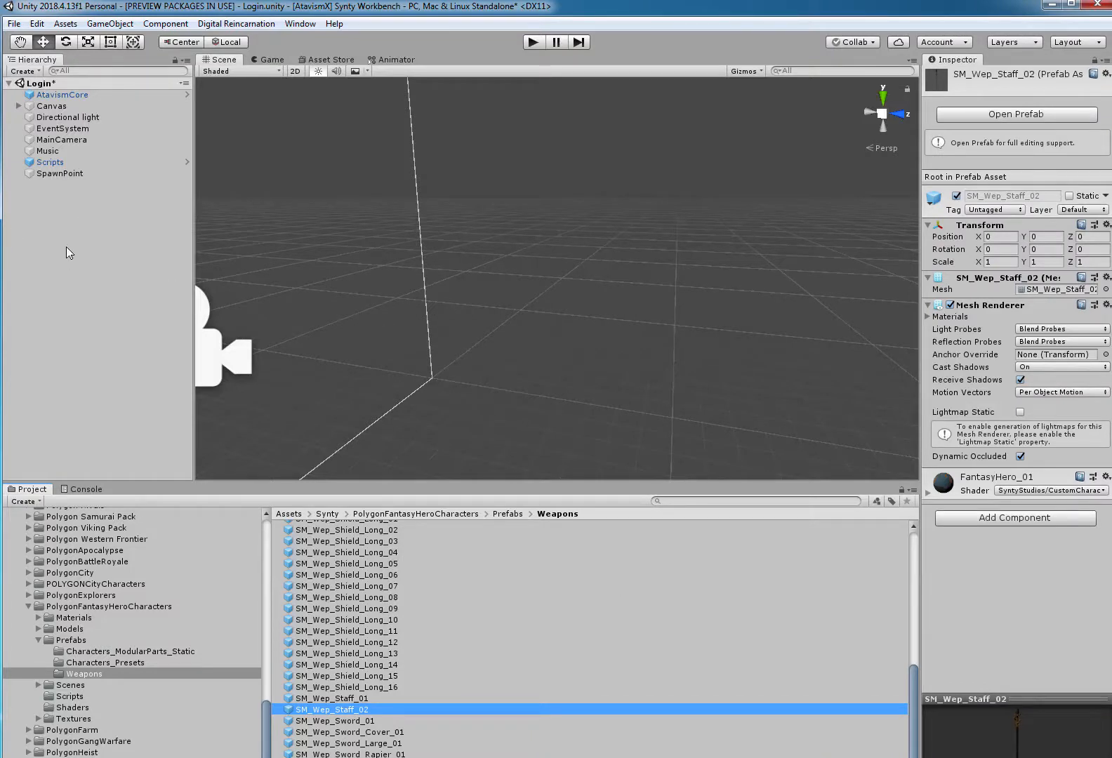
Create an empty game object in the Login scene and name it SM_Wep_Staff_02 after the staff prefab.
right_click(42, 237)
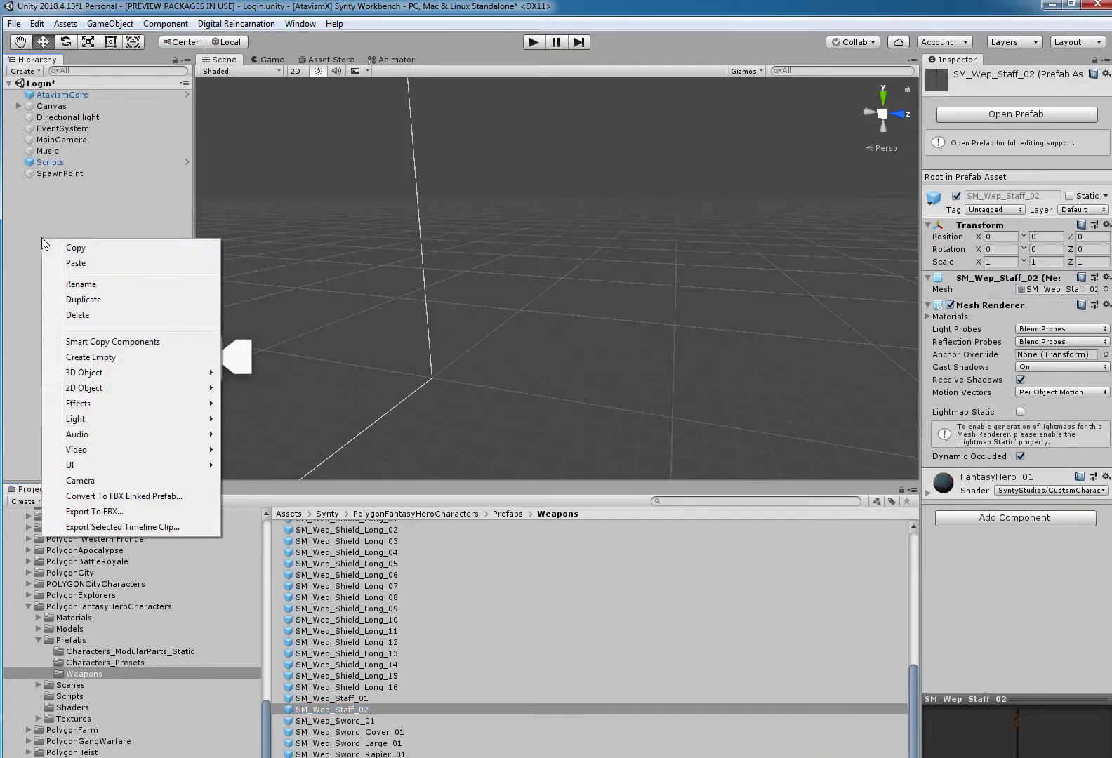
click(90, 358)
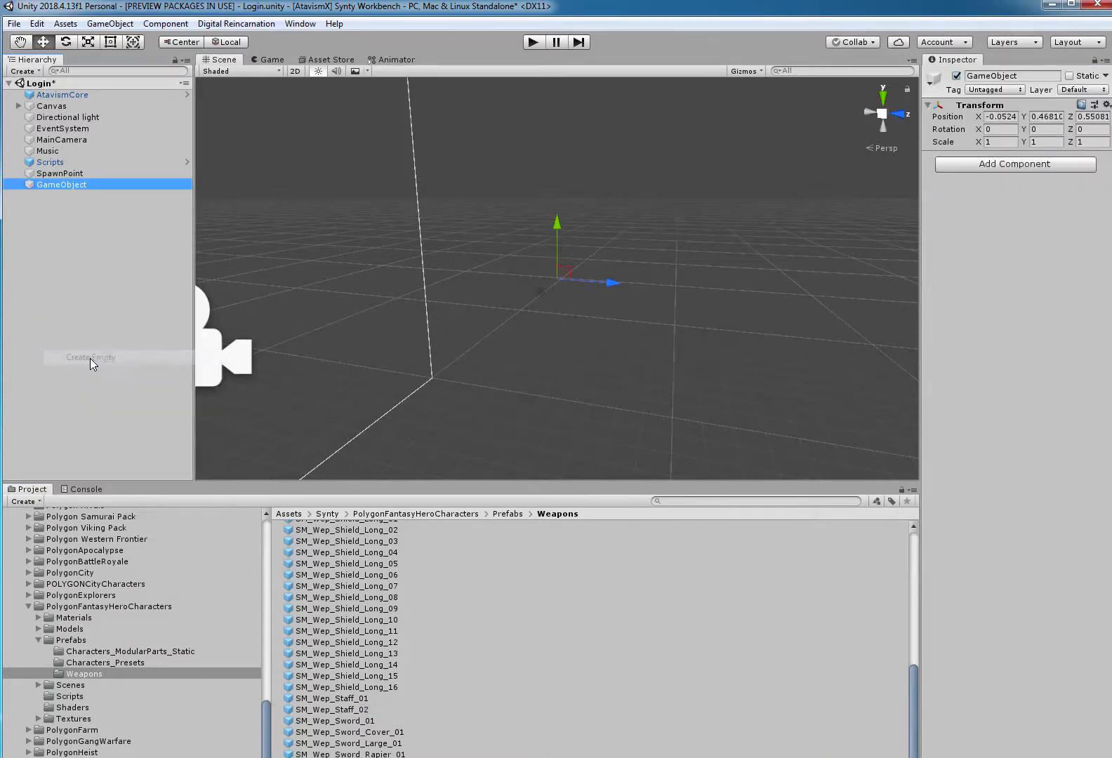
click(365, 710)
click(365, 711)
key(ctrl+c)
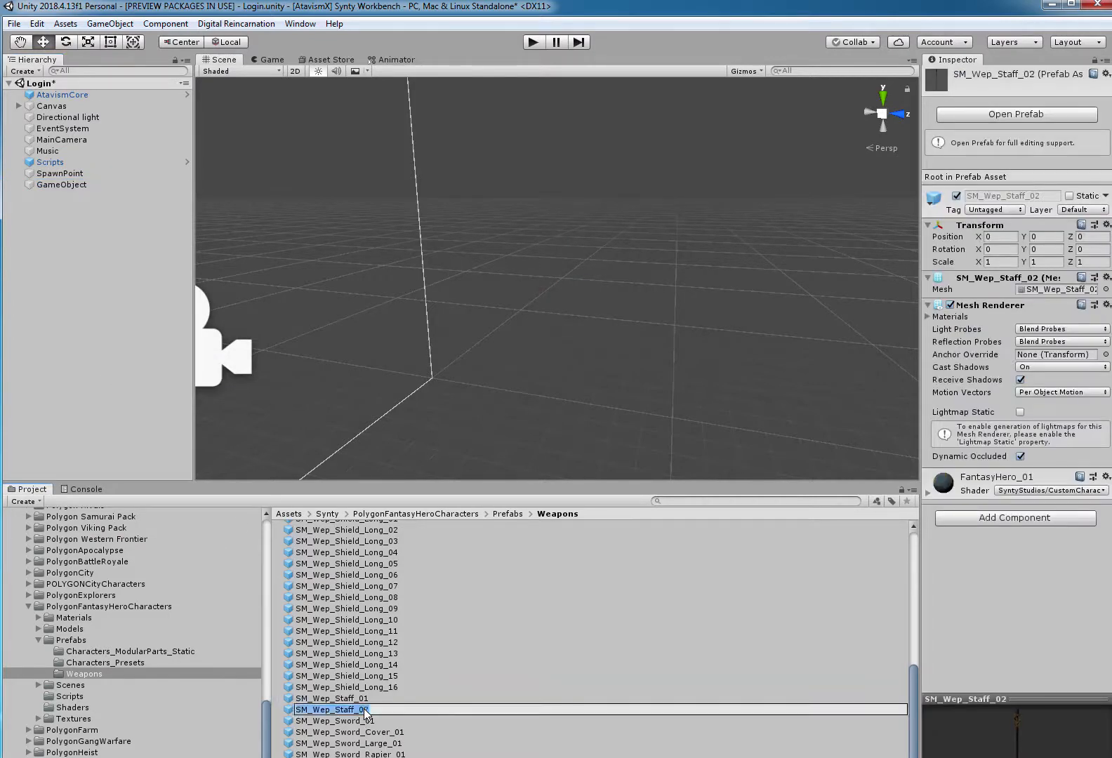
click(78, 186)
click(79, 188)
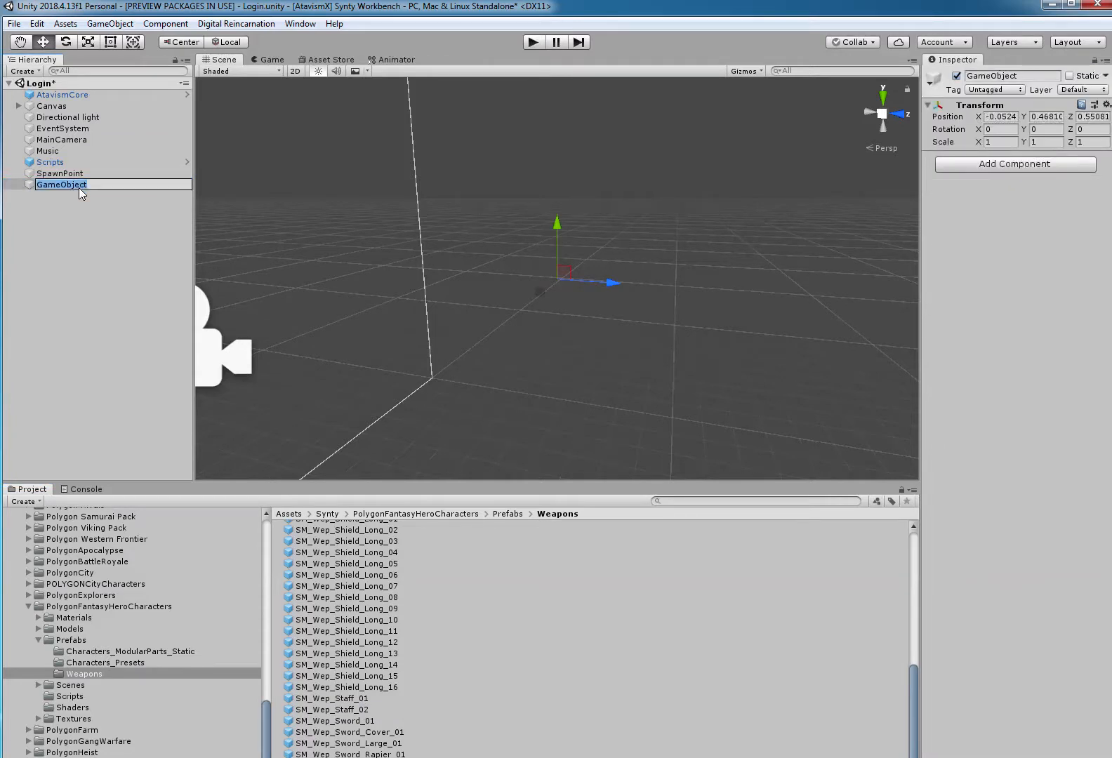
key(ctrl+v)
key(Return)
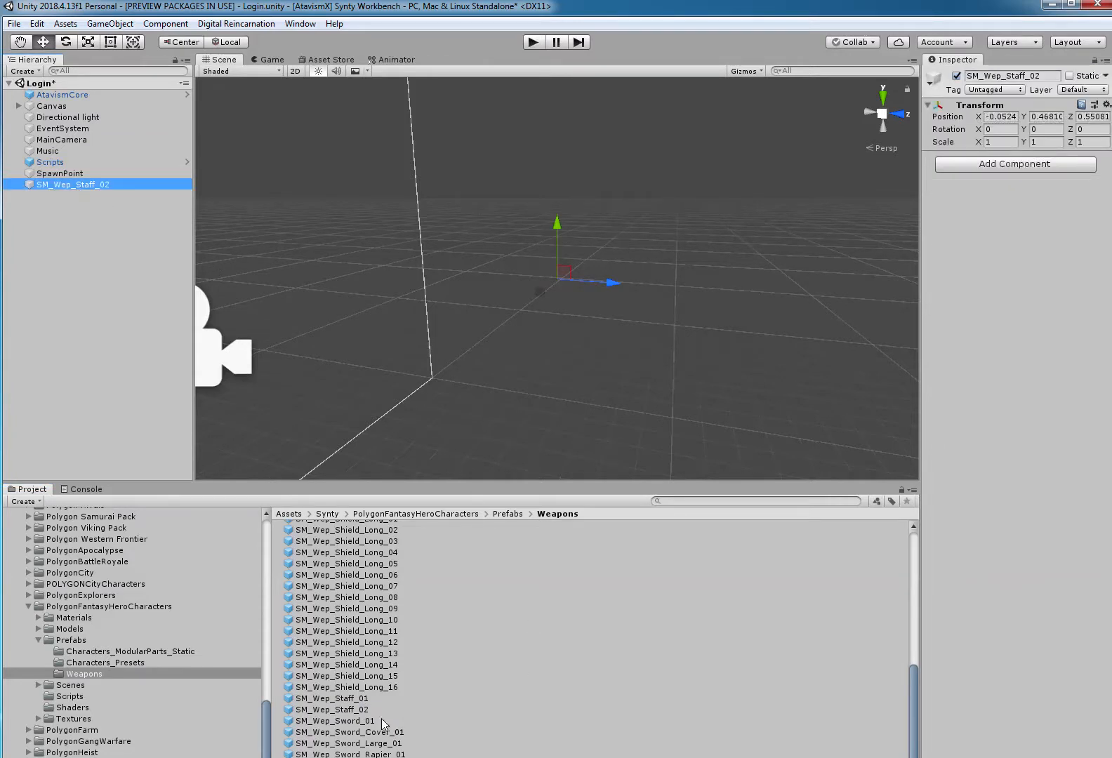
Add the SM_Wep_Staff_02 prefab as a child of the empty object, removing the (1) suffix from its name.
drag(79, 186, 80, 185)
click(111, 193)
click(143, 198)
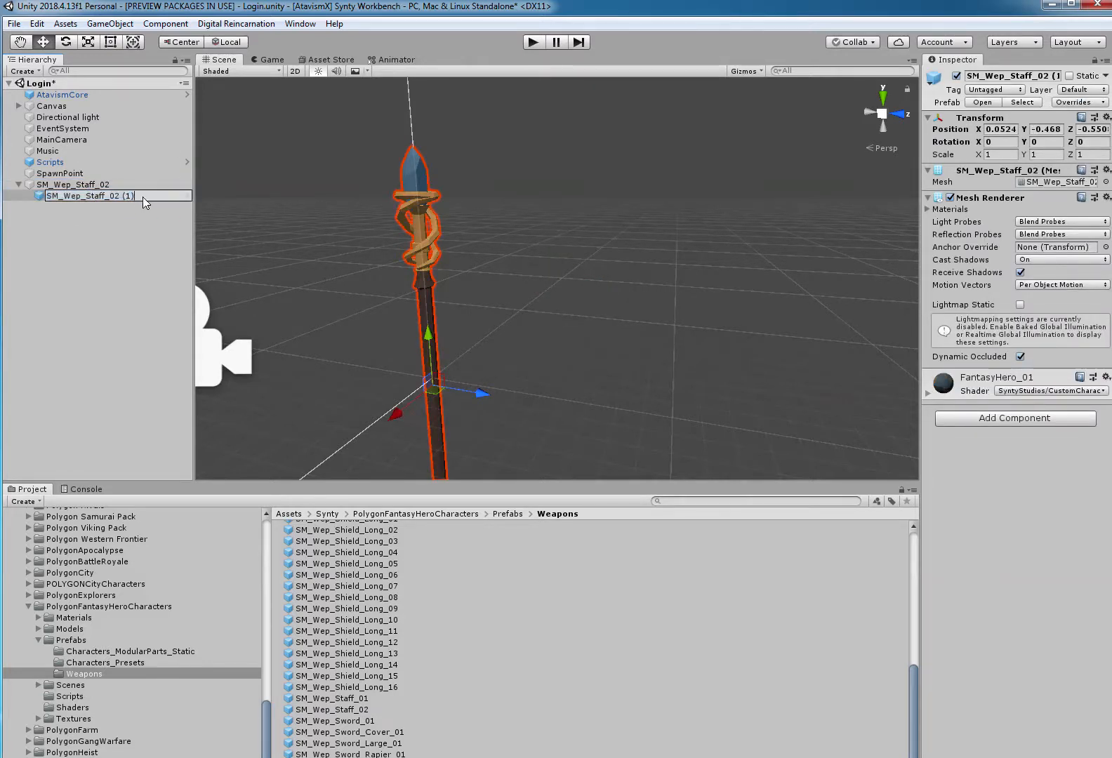
key(Return)
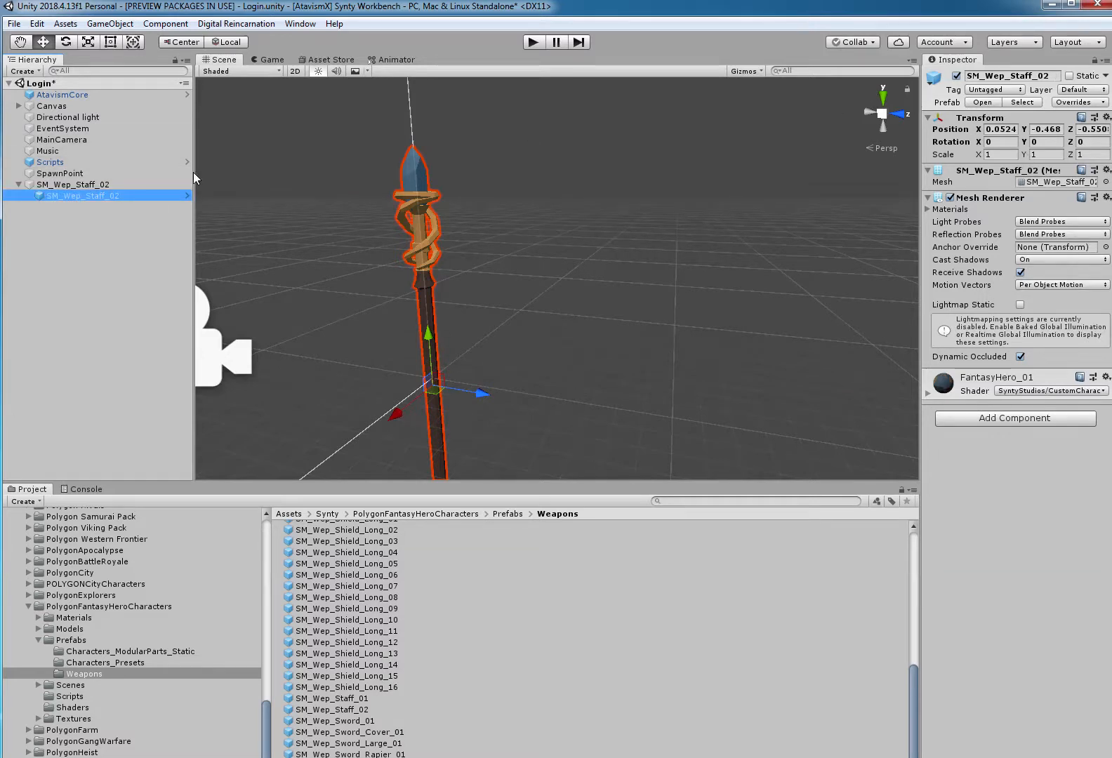
Set the parent SM_Wep_Staff_02 object's position to 0, 0, 0.
click(102, 185)
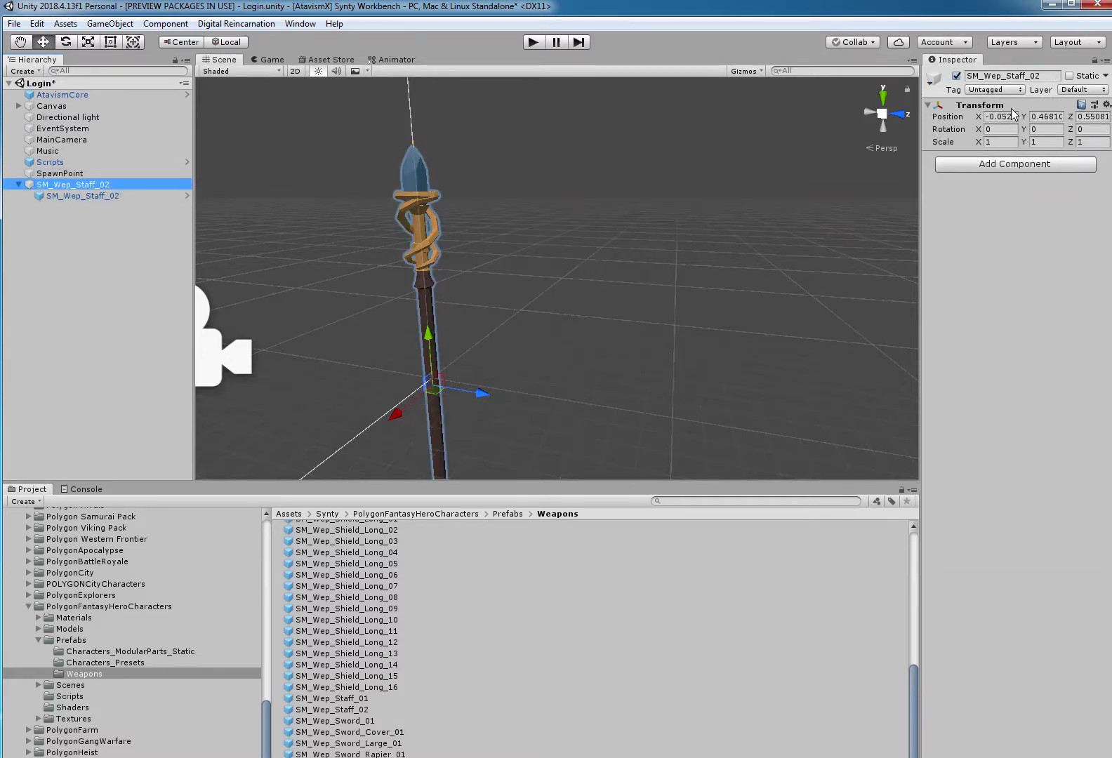
click(1009, 112)
text(0)
key(Tab)
text(0)
key(Tab)
text(0)
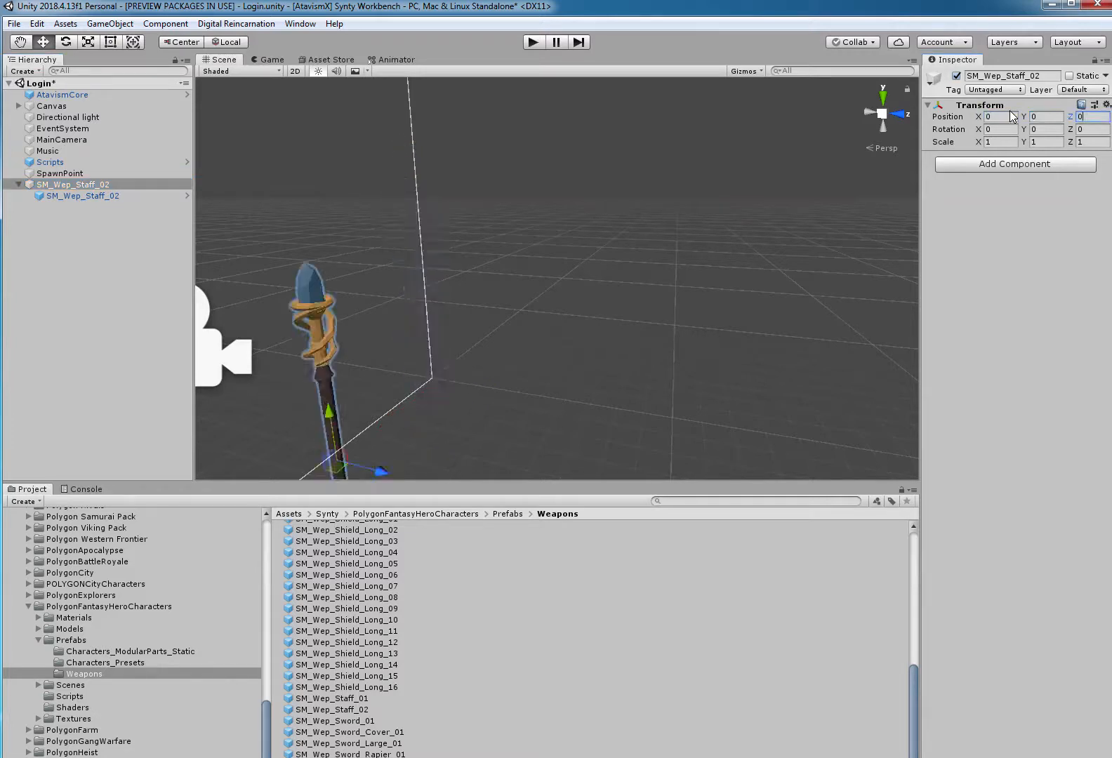
Set the child staff prefab's position to 0, 0, 0 relative to its parent.
click(127, 197)
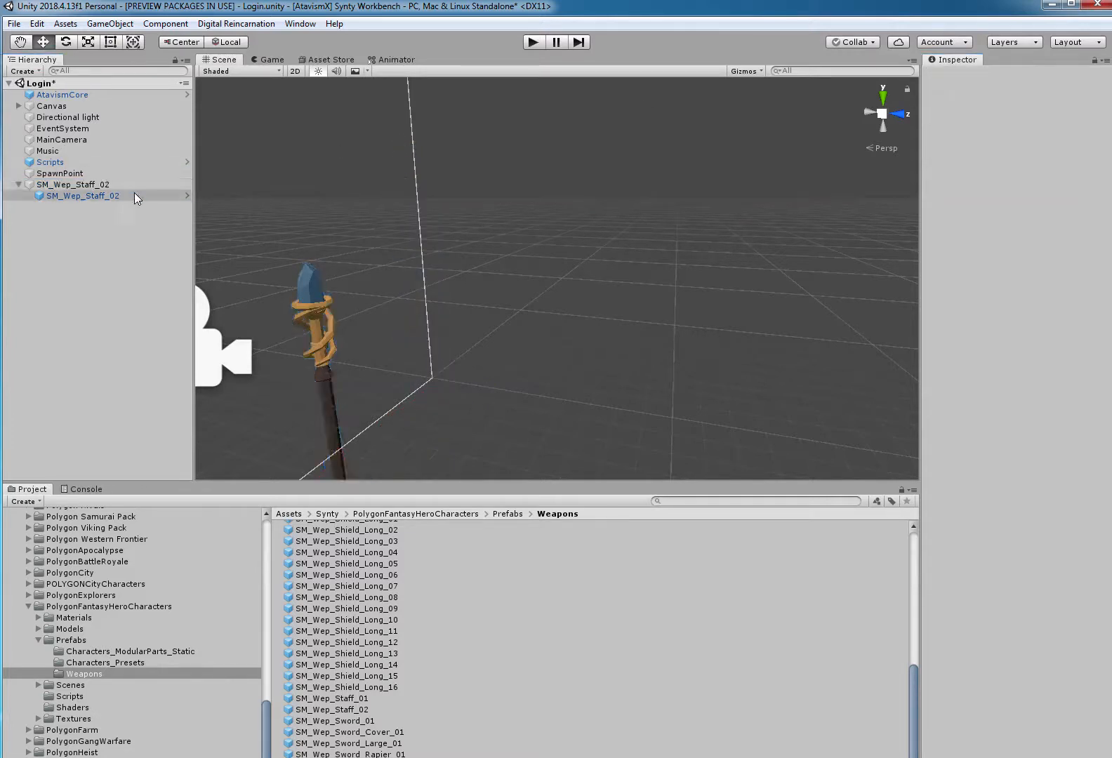
click(1006, 130)
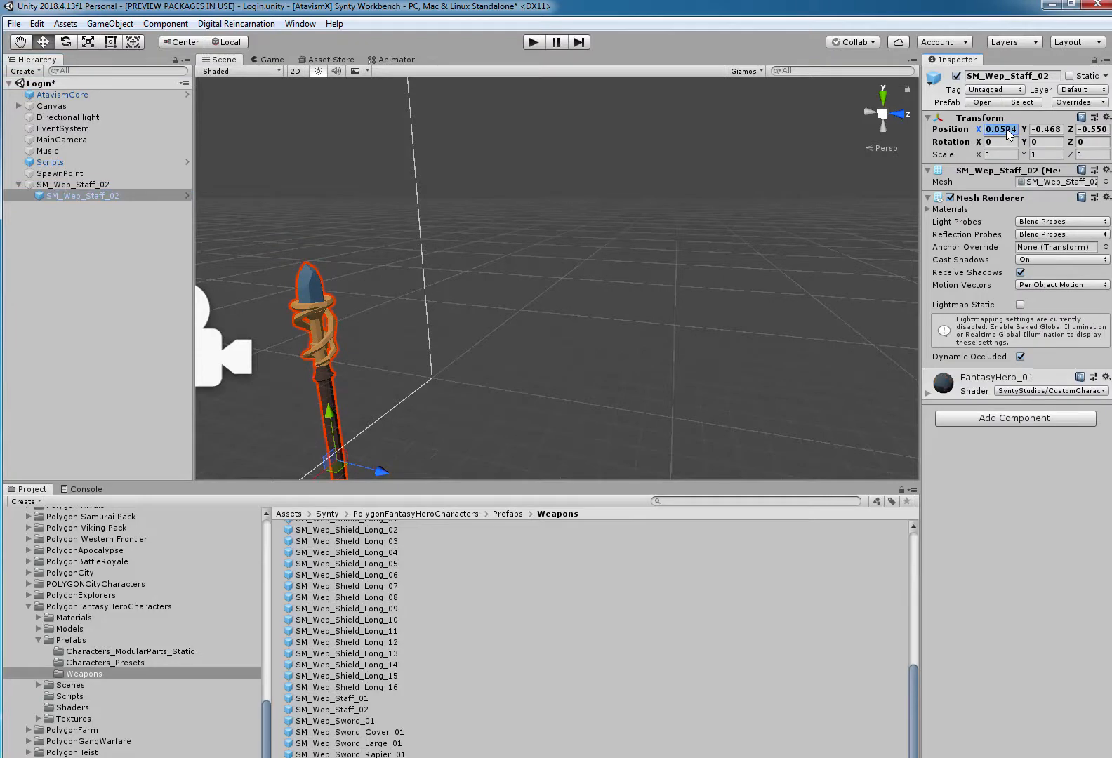
text(0)
key(Tab)
text(0)
key(Tab)
text(0)
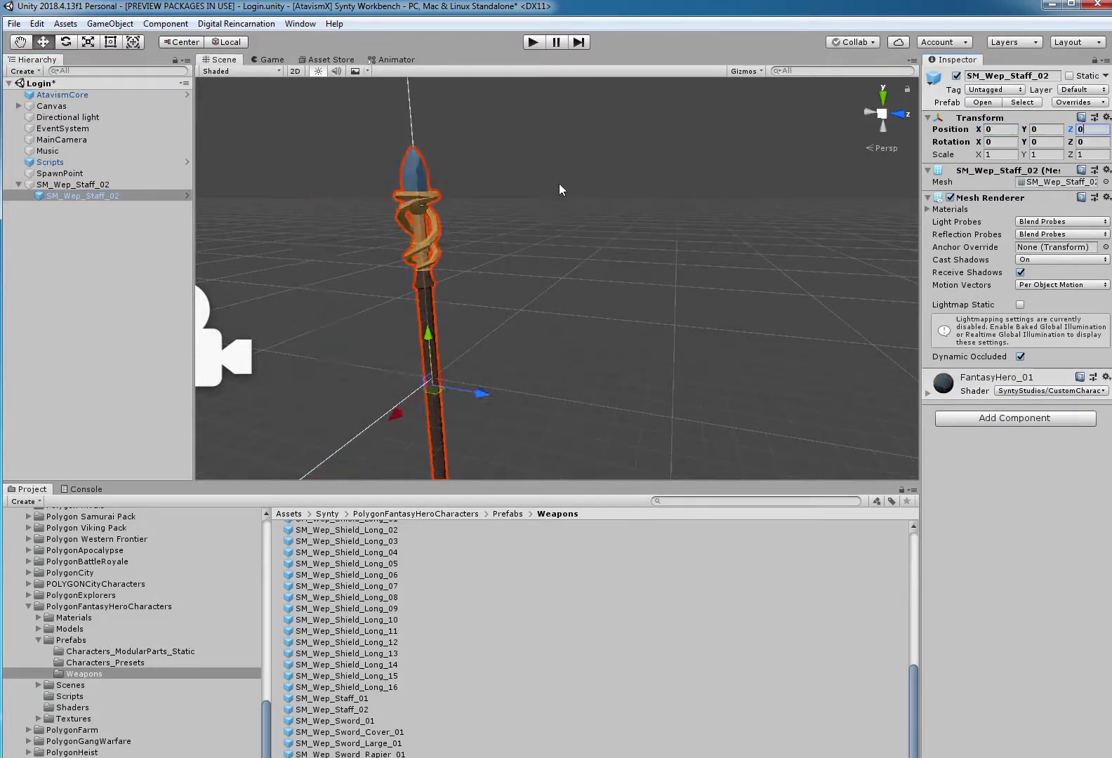
scroll(559, 183, down, 2)
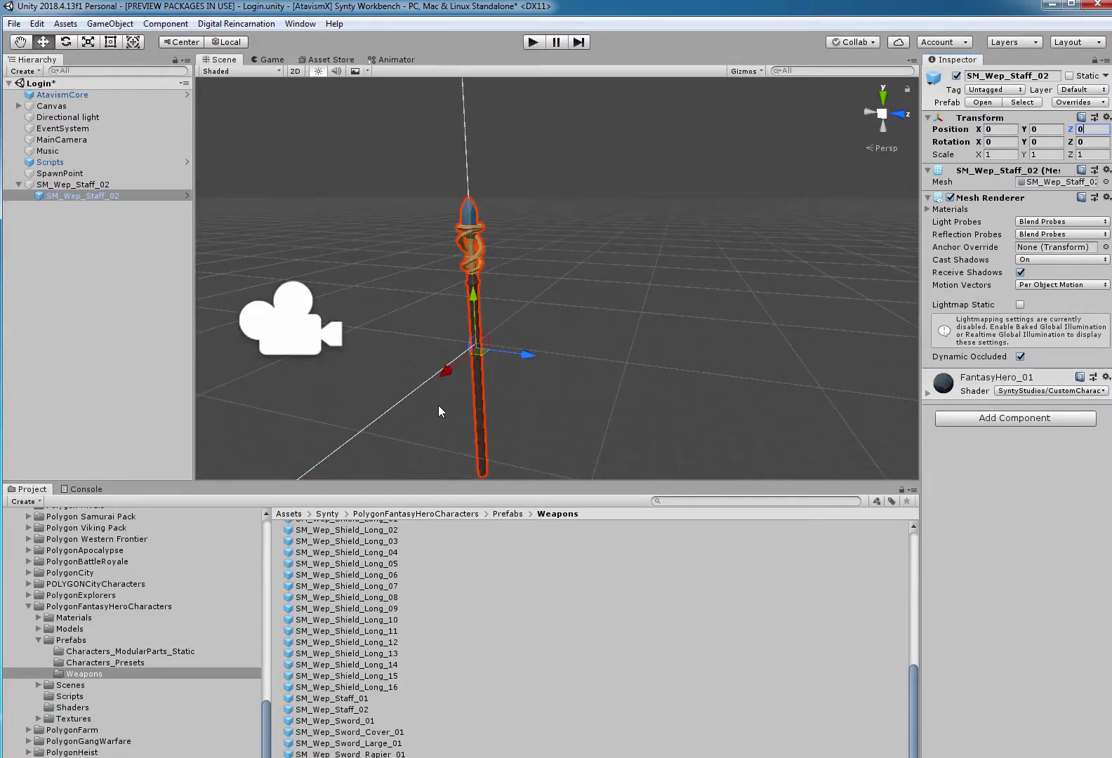
Delete the existing SM_Wep_Staff_02 prefab from the Resources/Content/Models folder.
scroll(65, 650, up, 10)
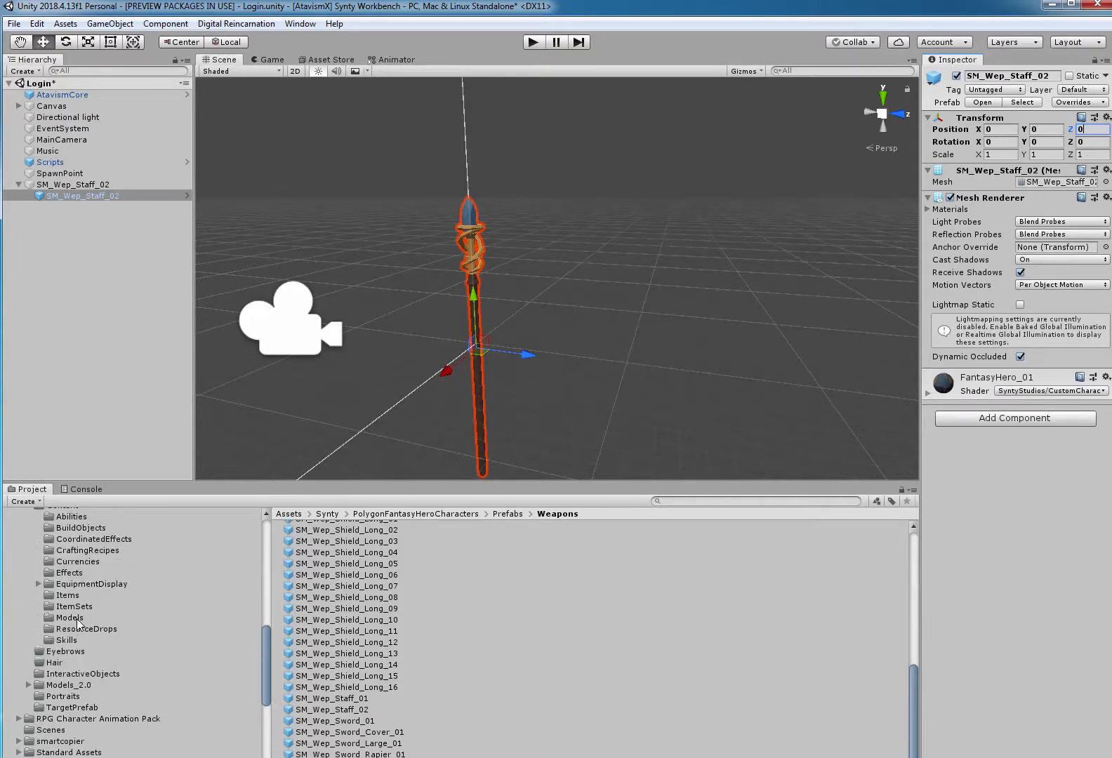
click(70, 618)
scroll(41, 549, up, 3)
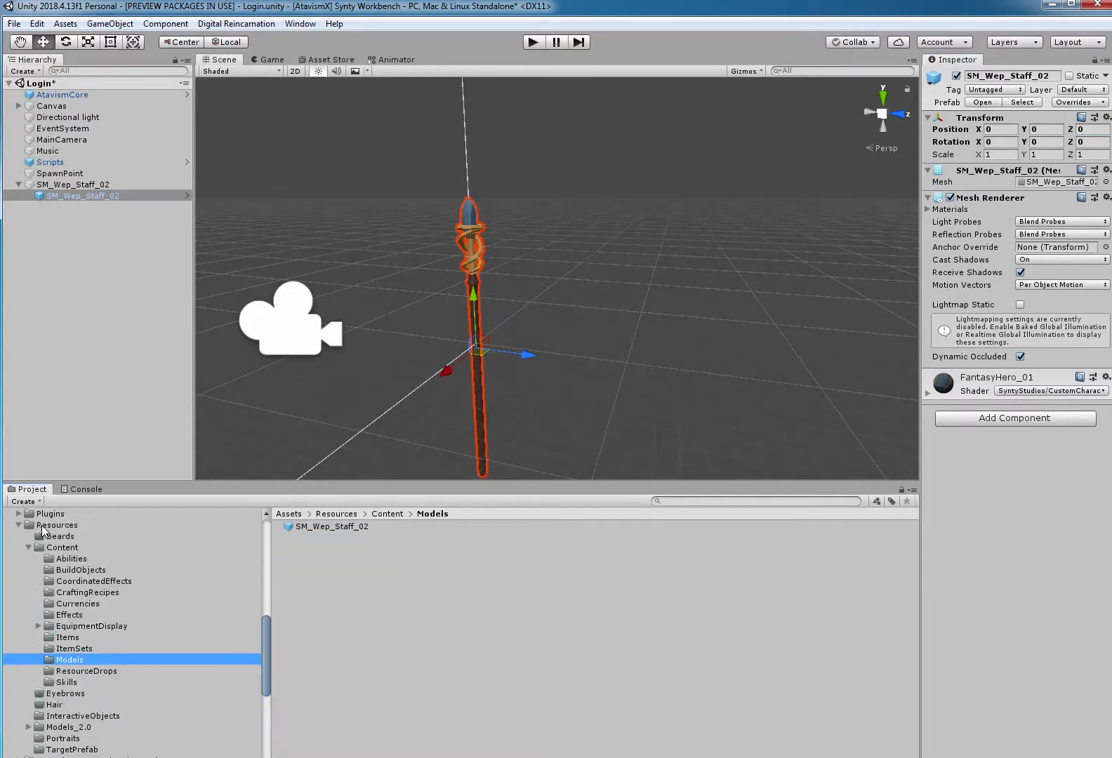
click(337, 525)
key(Delete)
key(Return)
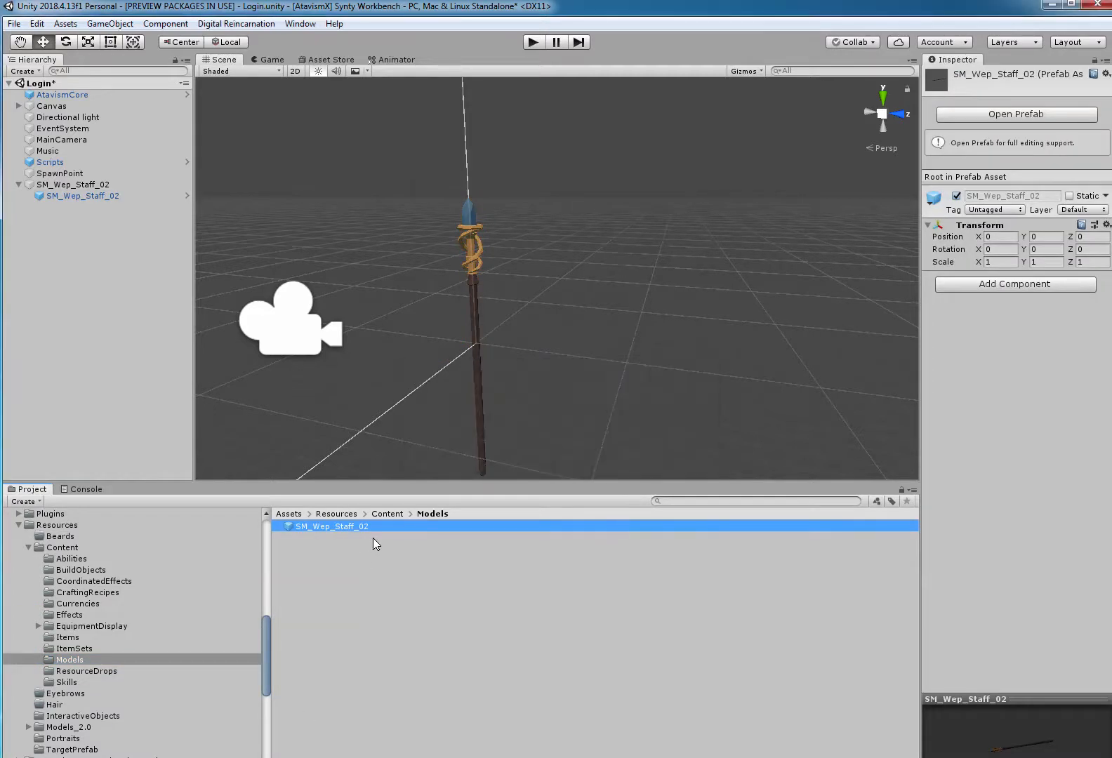
Save the parent SM_Wep_Staff_02 object as a prefab in Resources/Content/Models and delete it from the scene.
drag(90, 185, 700, 473)
drag(369, 598, 364, 593)
click(64, 184)
key(Delete)
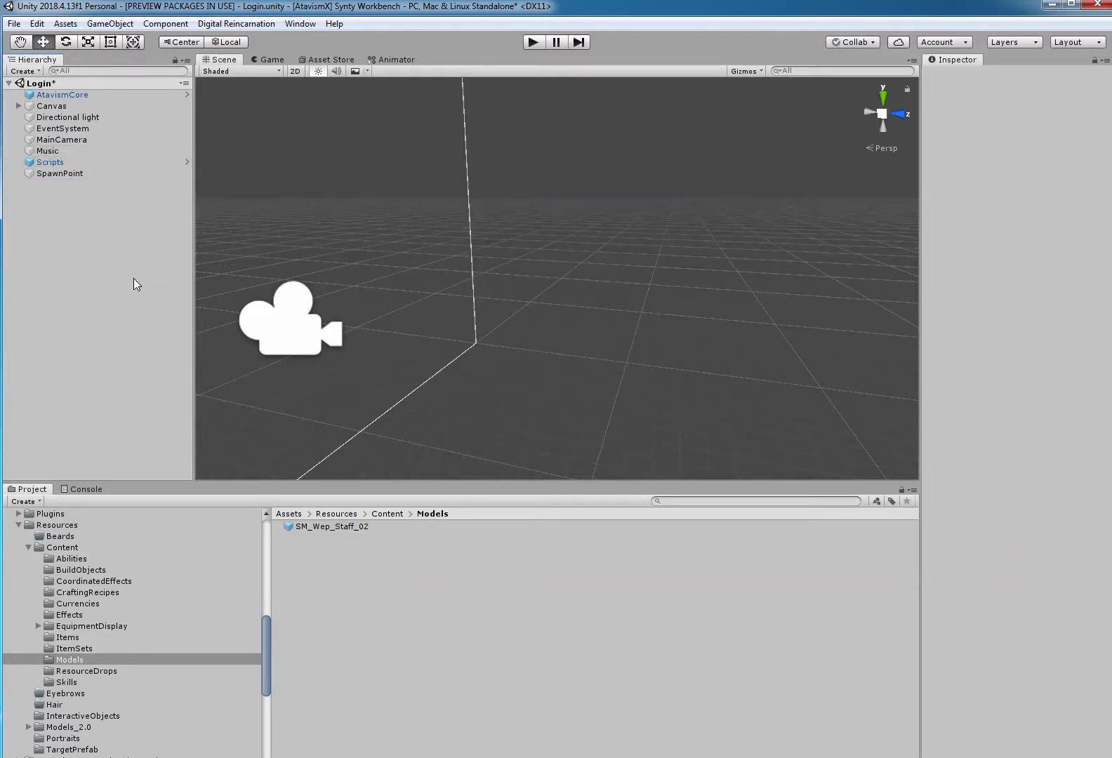
Run the game to character selection and frame the [DRT]ModularCharacters[Male](Clone) object in the Scene view.
click(531, 42)
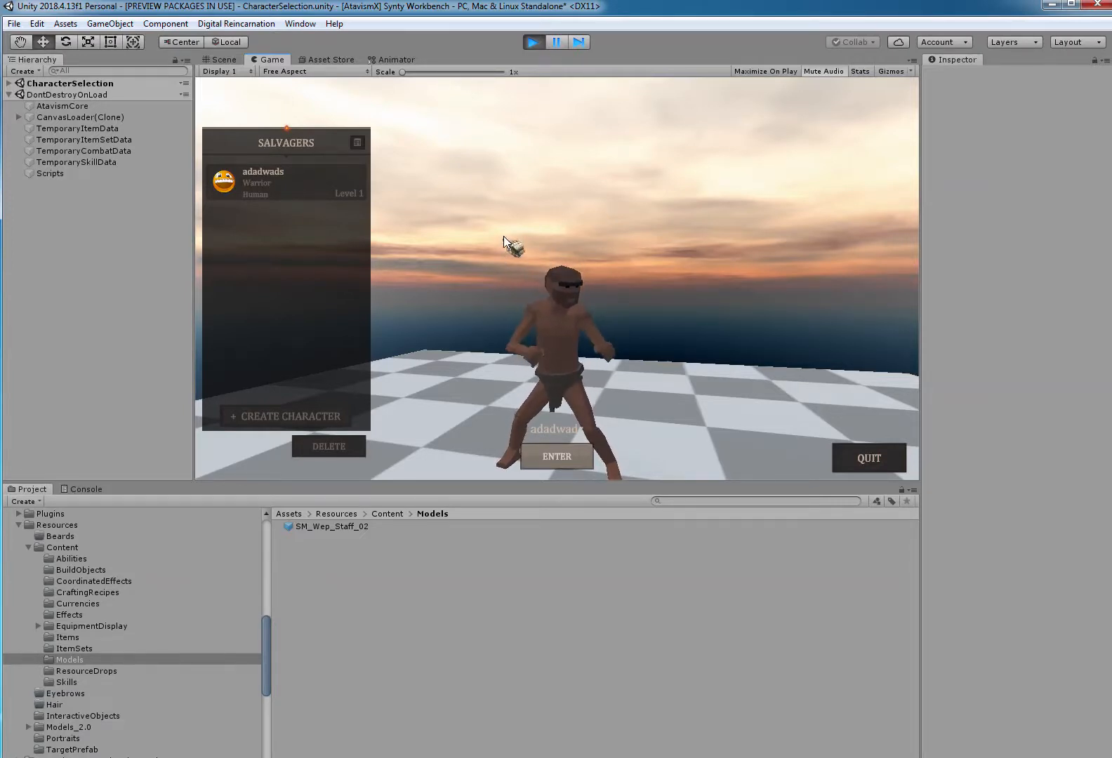
click(223, 59)
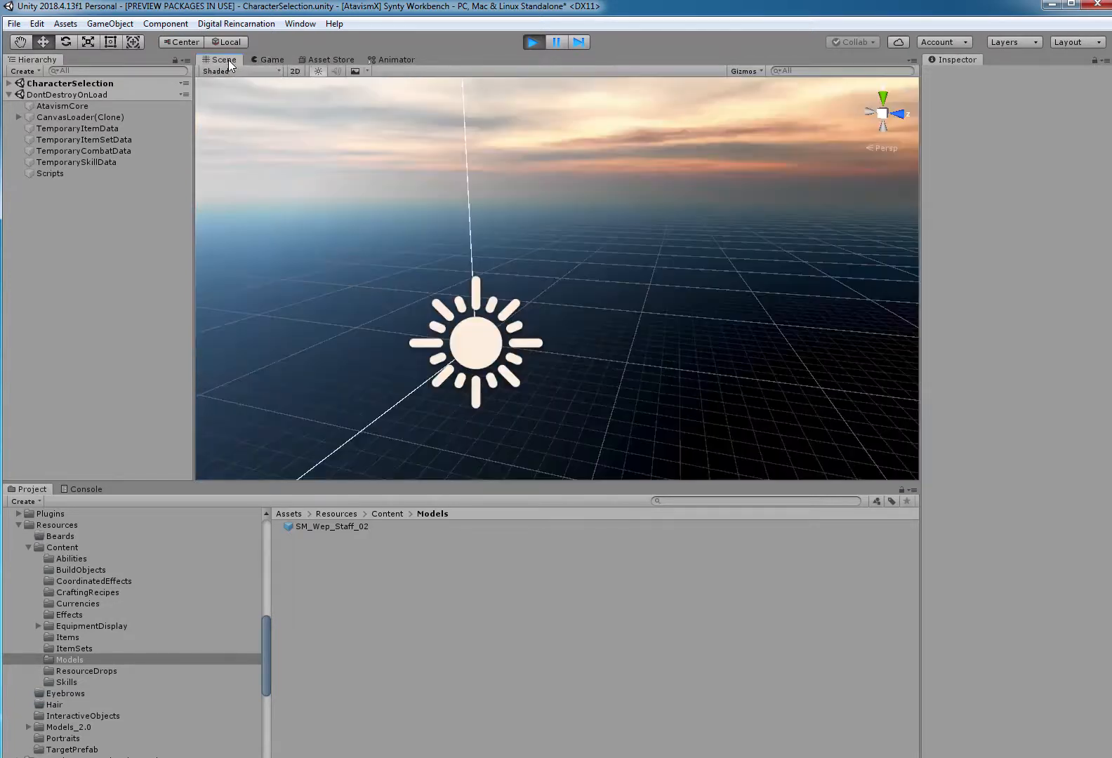
click(9, 83)
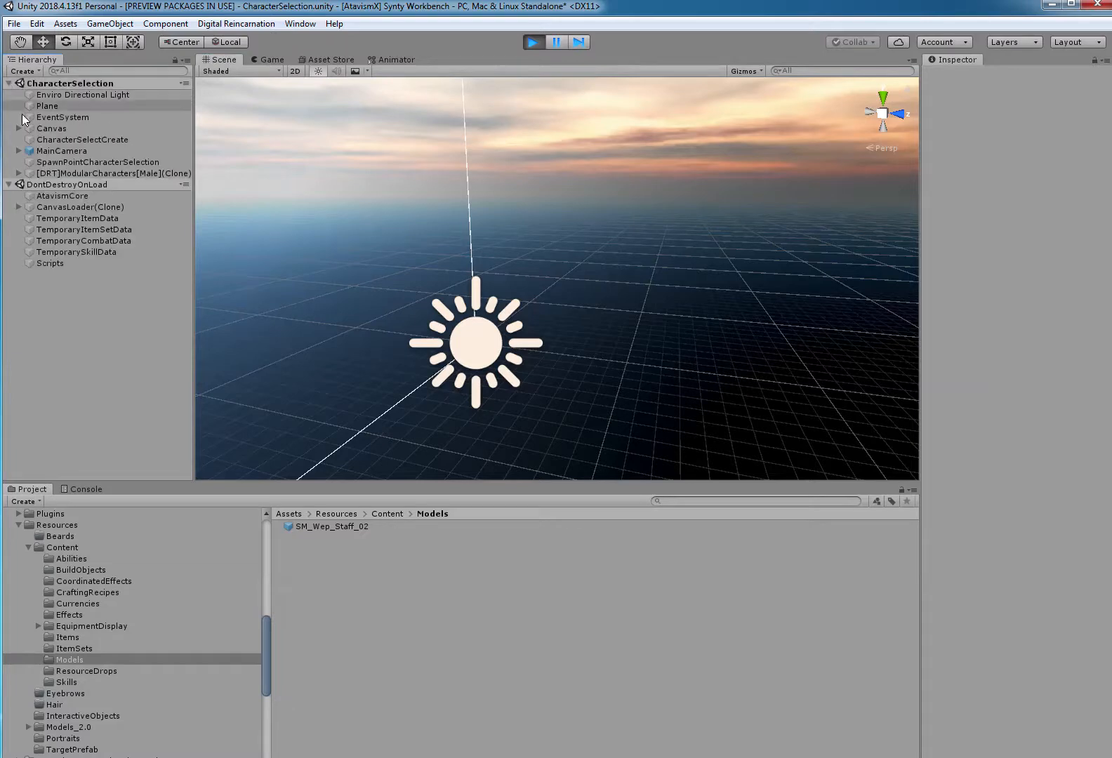
click(44, 174)
double_click(44, 173)
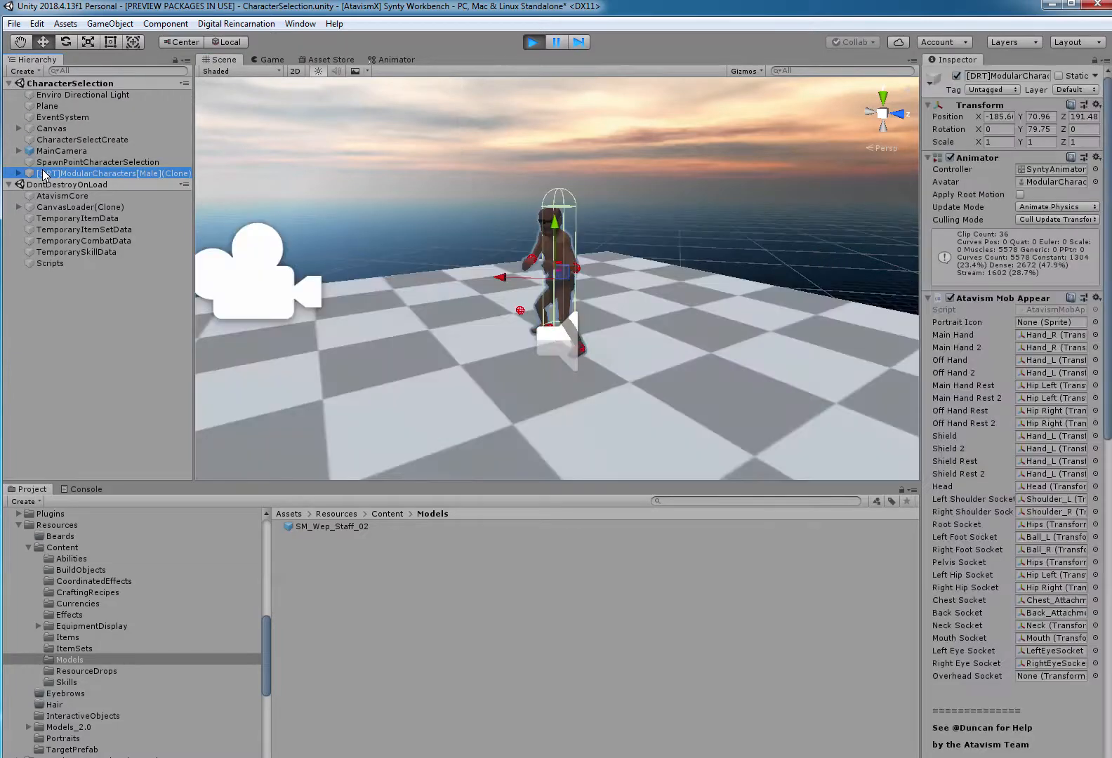
Deactivate MainCamera, SpawnPointCharacterSelection and the male character's mob child object.
click(263, 293)
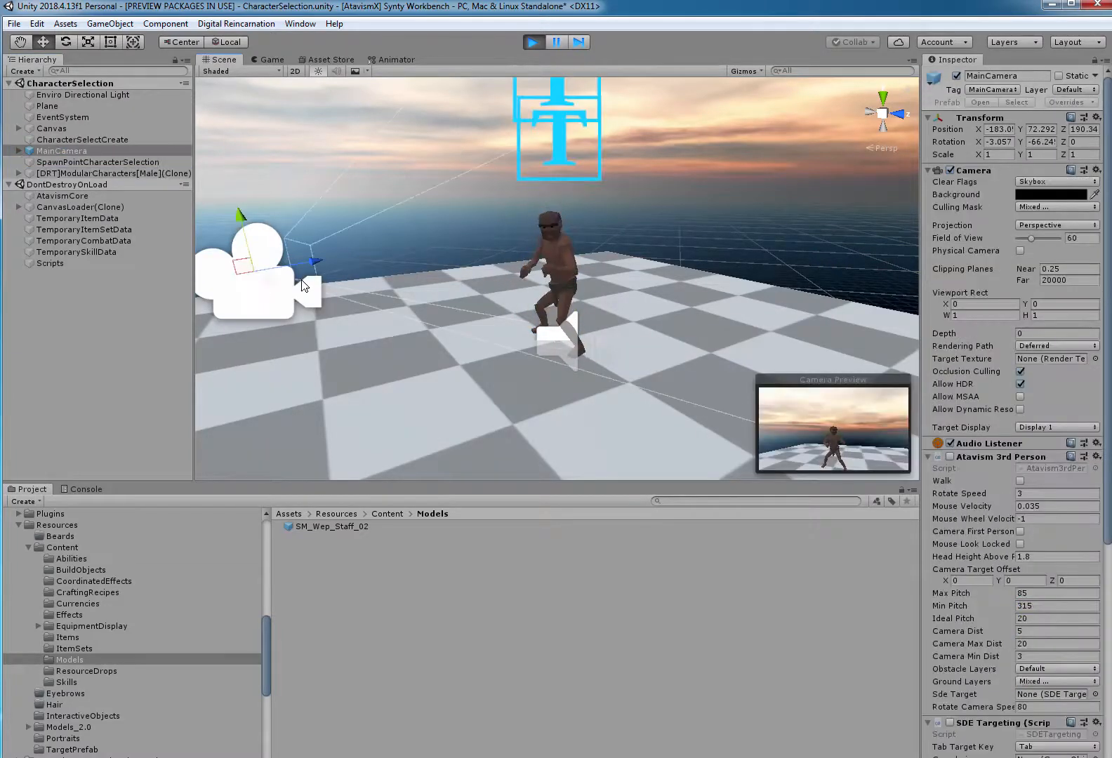
click(555, 332)
key(alt+shift+a)
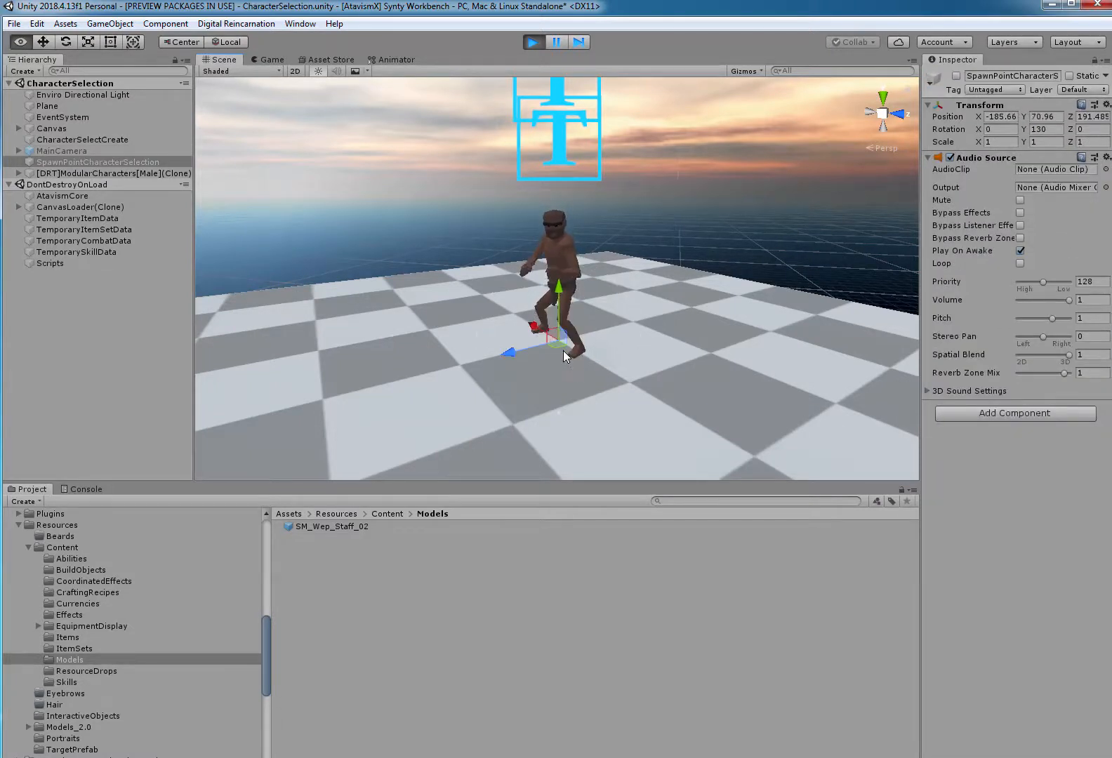
click(18, 173)
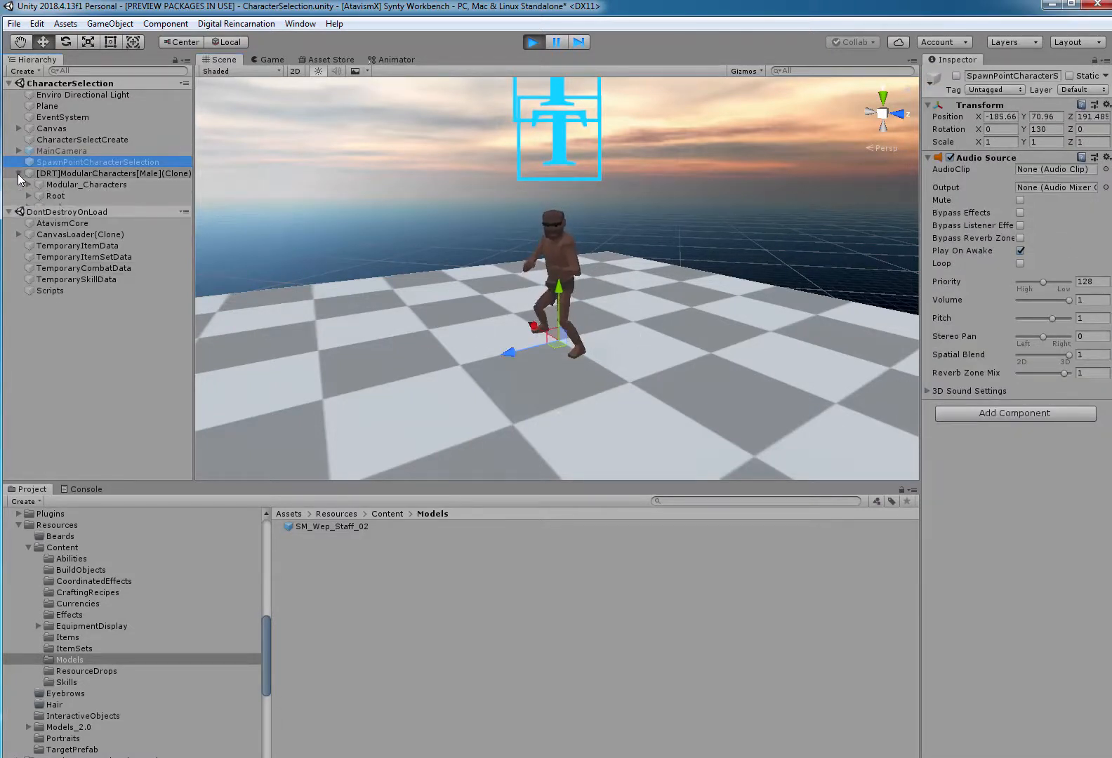
click(71, 208)
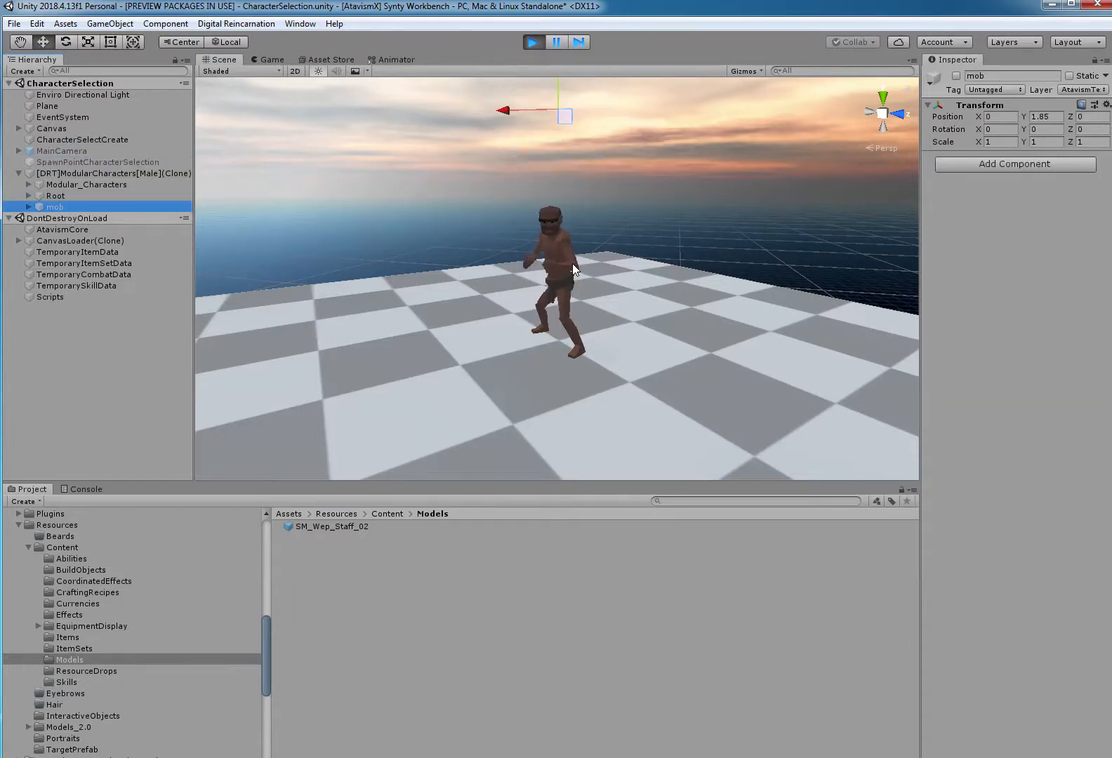
Attach the SM_Wep_Staff_02 prefab to the Hand_R bone, under Elbow_R in the male character's Root skeleton.
scroll(573, 264, up, 5)
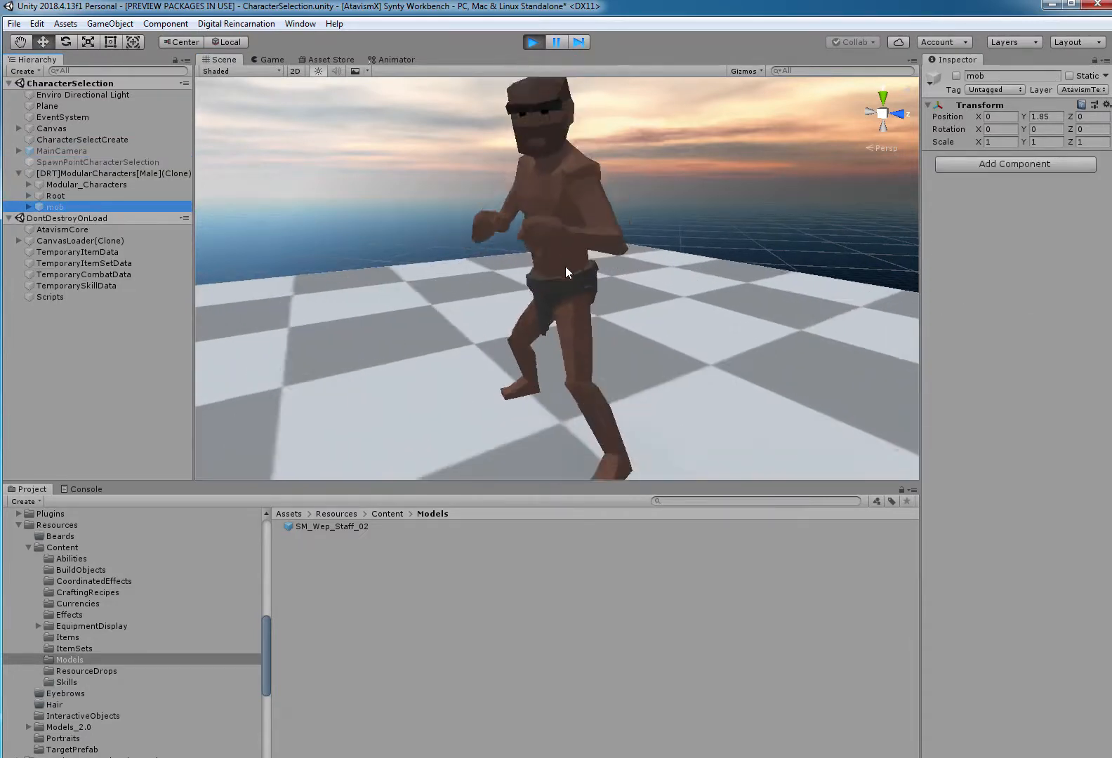
scroll(566, 266, down, 2)
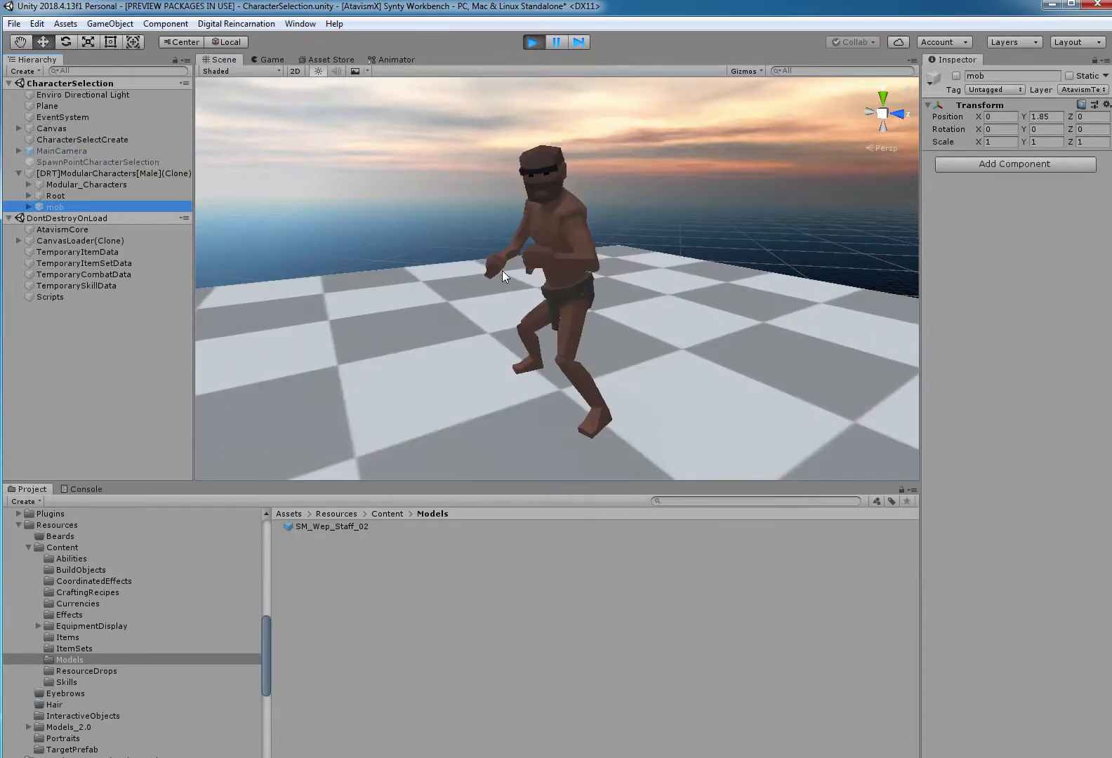
click(28, 197)
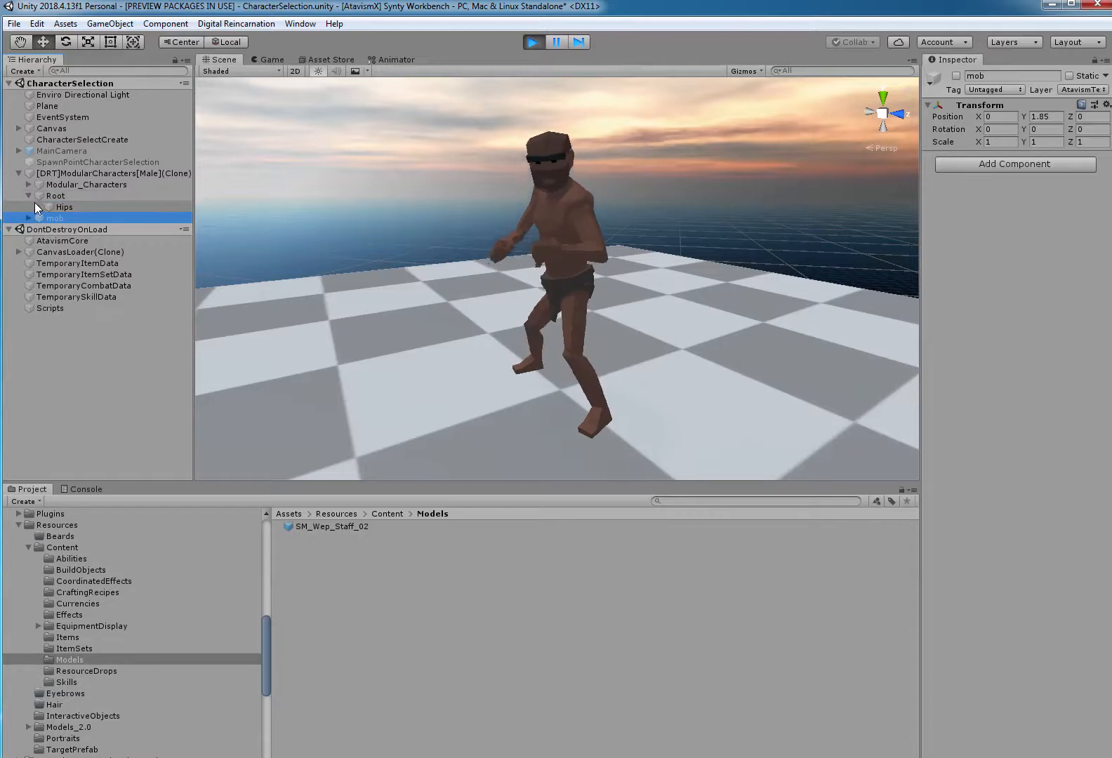
click(37, 207)
click(47, 252)
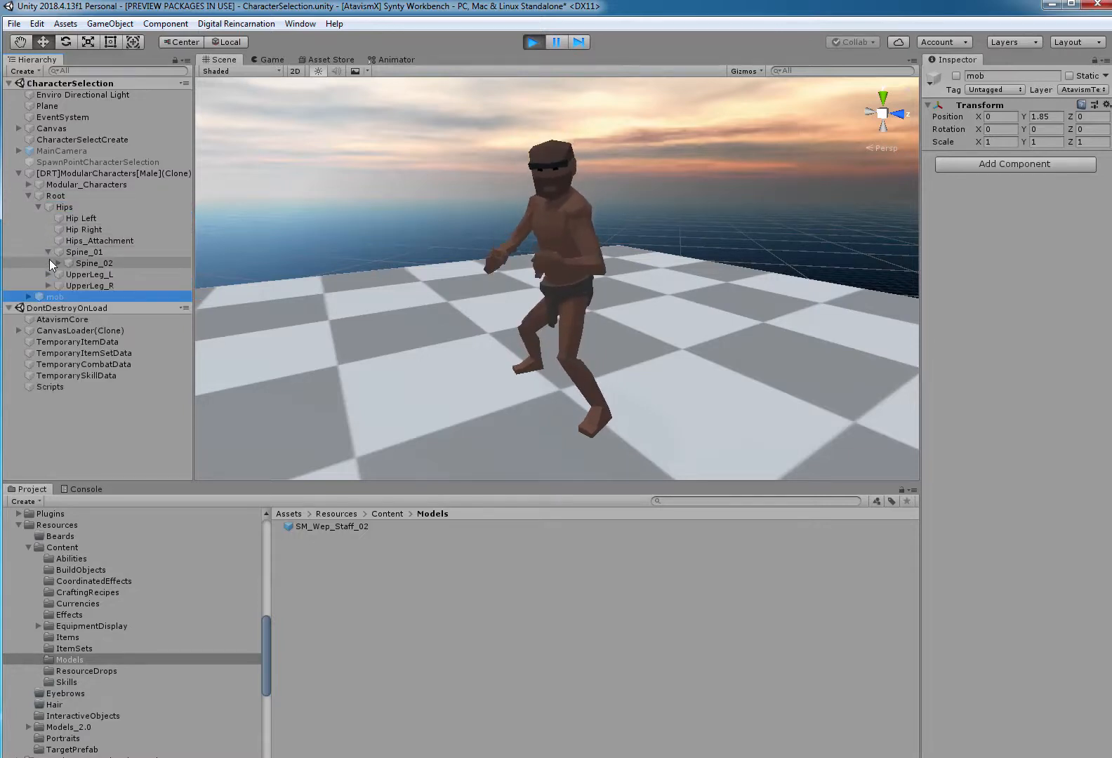
click(57, 263)
click(67, 274)
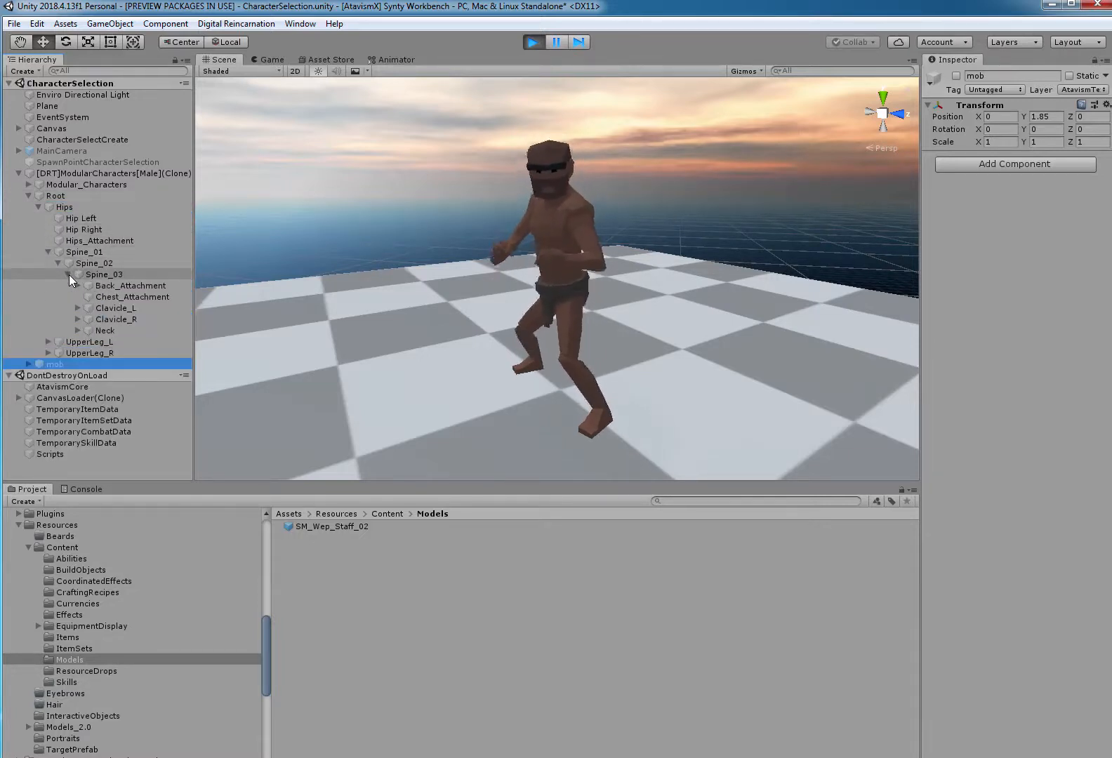
click(77, 320)
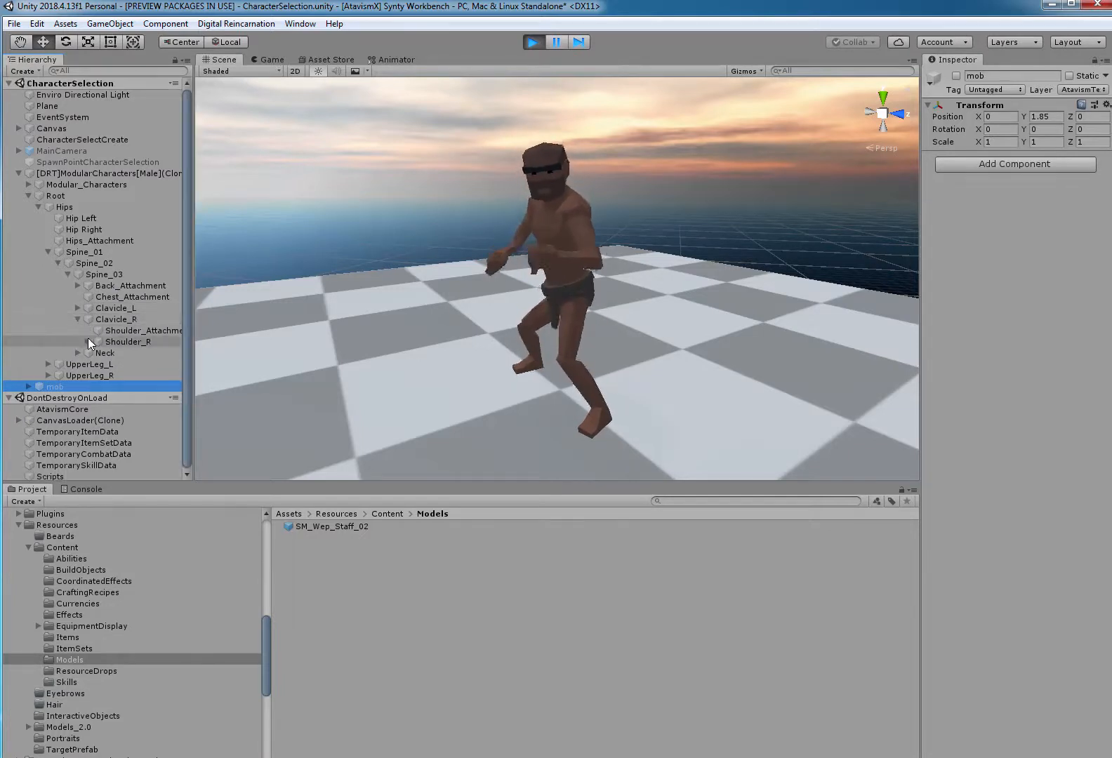
click(87, 342)
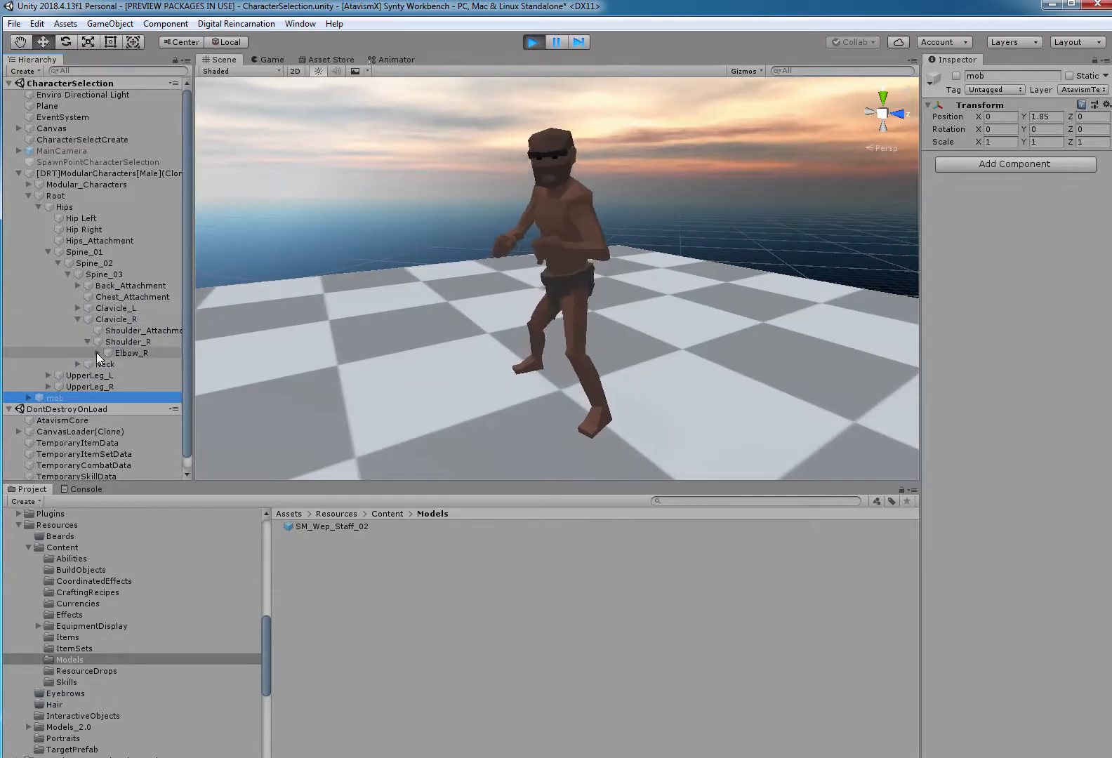
click(97, 352)
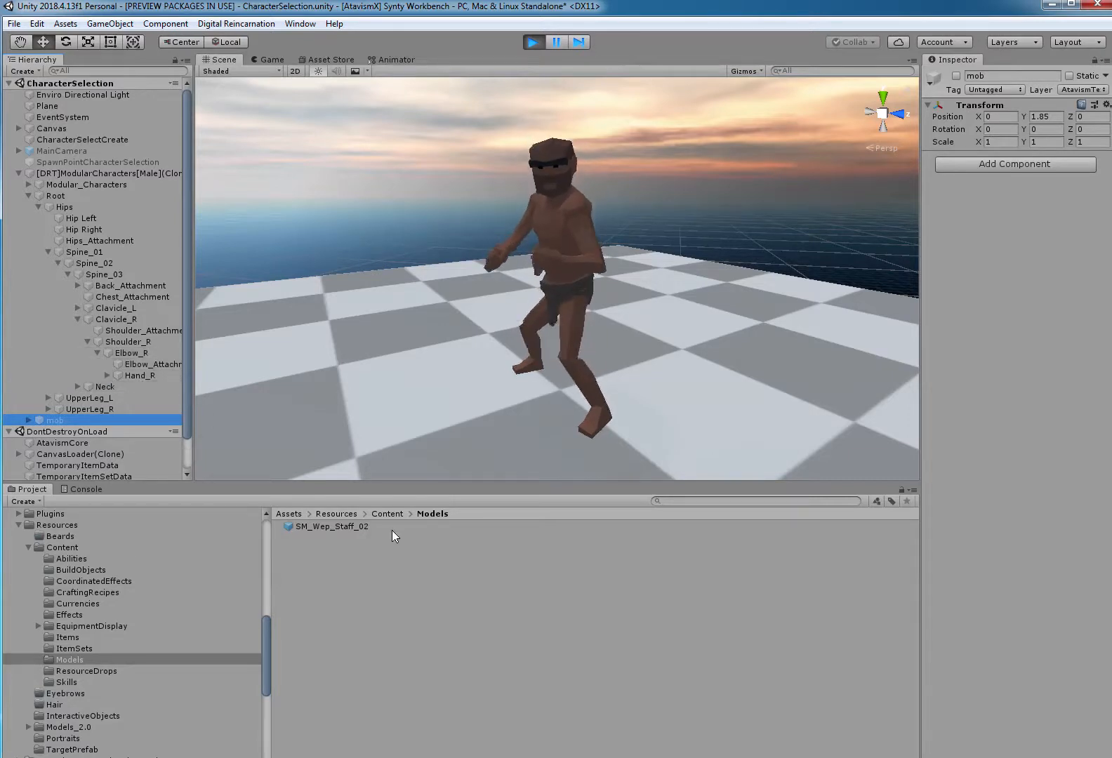
drag(360, 524, 136, 375)
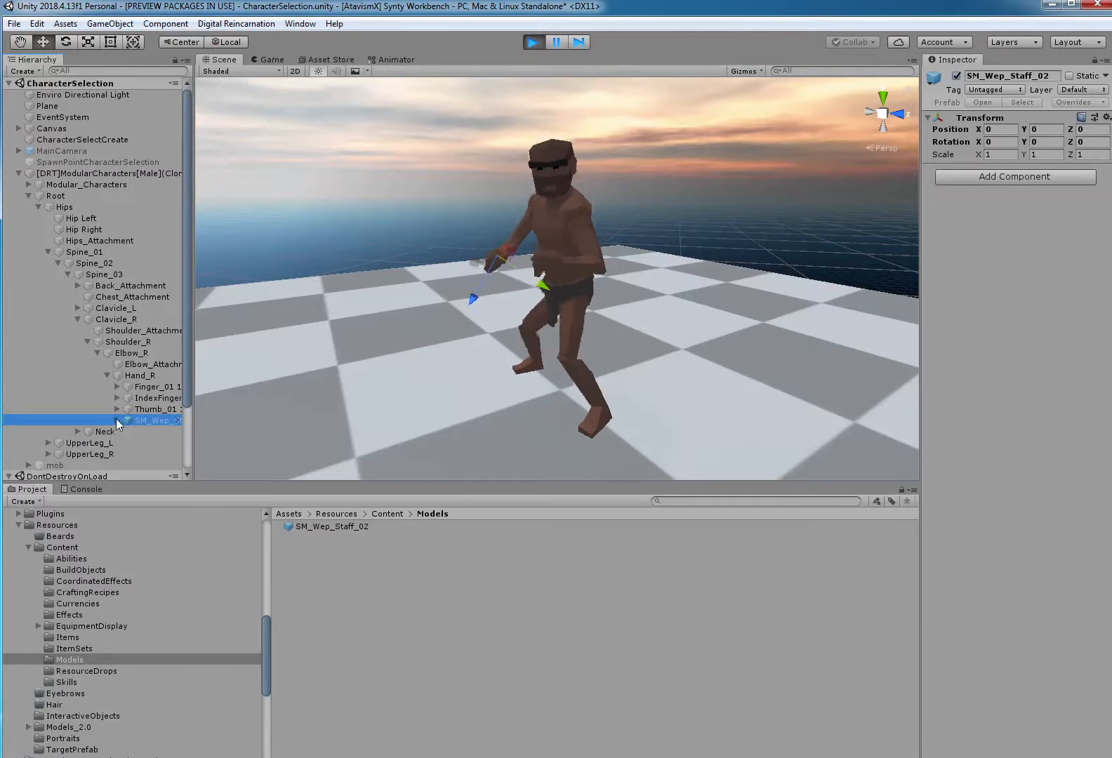
Set the scale of the child SM_Wep_Staff_02 mesh under Hand_R to 100 on X, Y and Z.
key(Right)
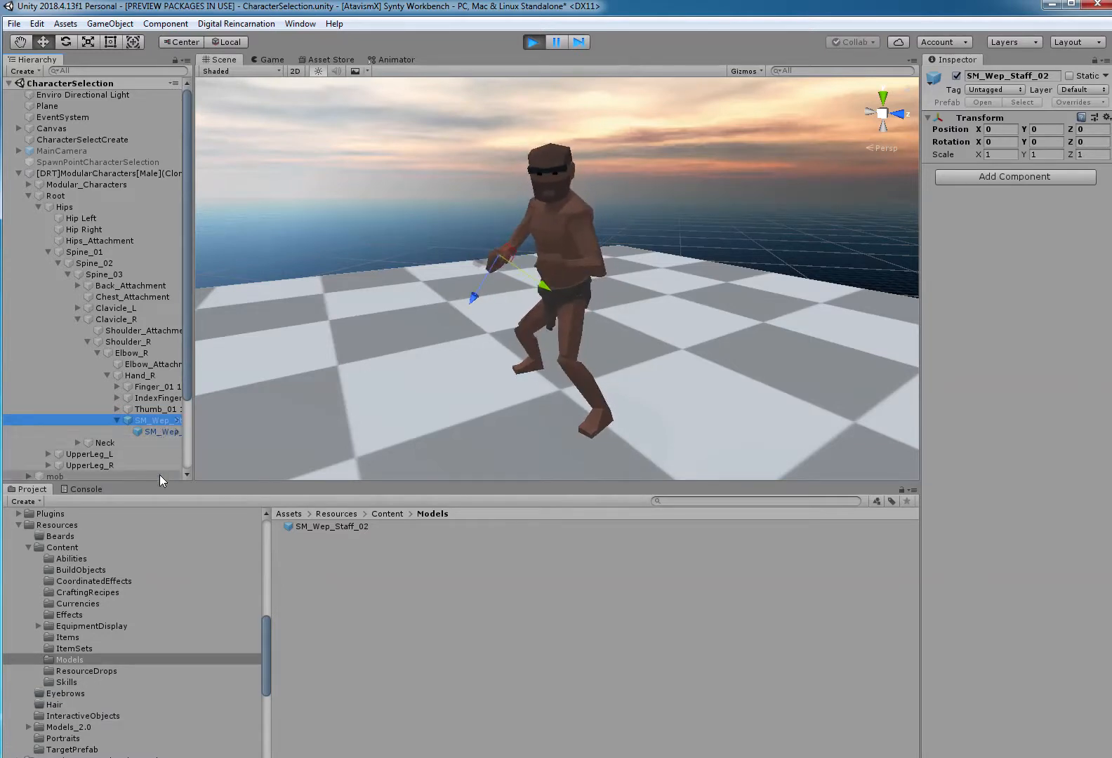
click(159, 432)
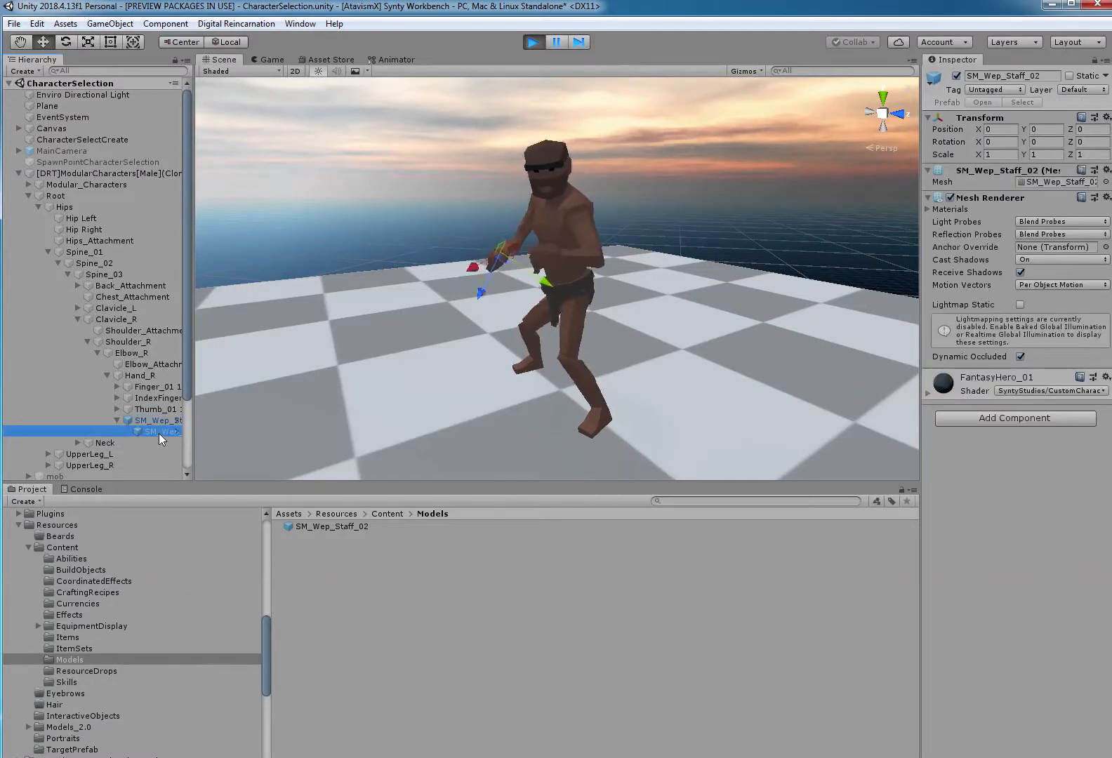
click(999, 155)
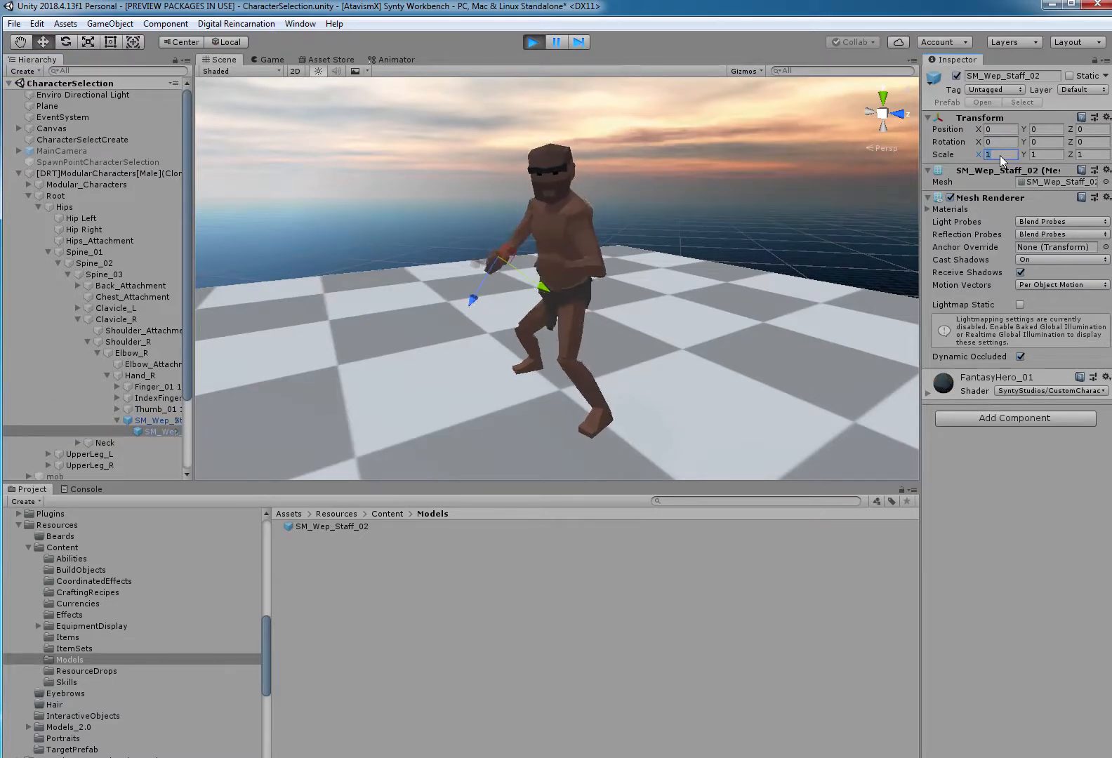
text(100)
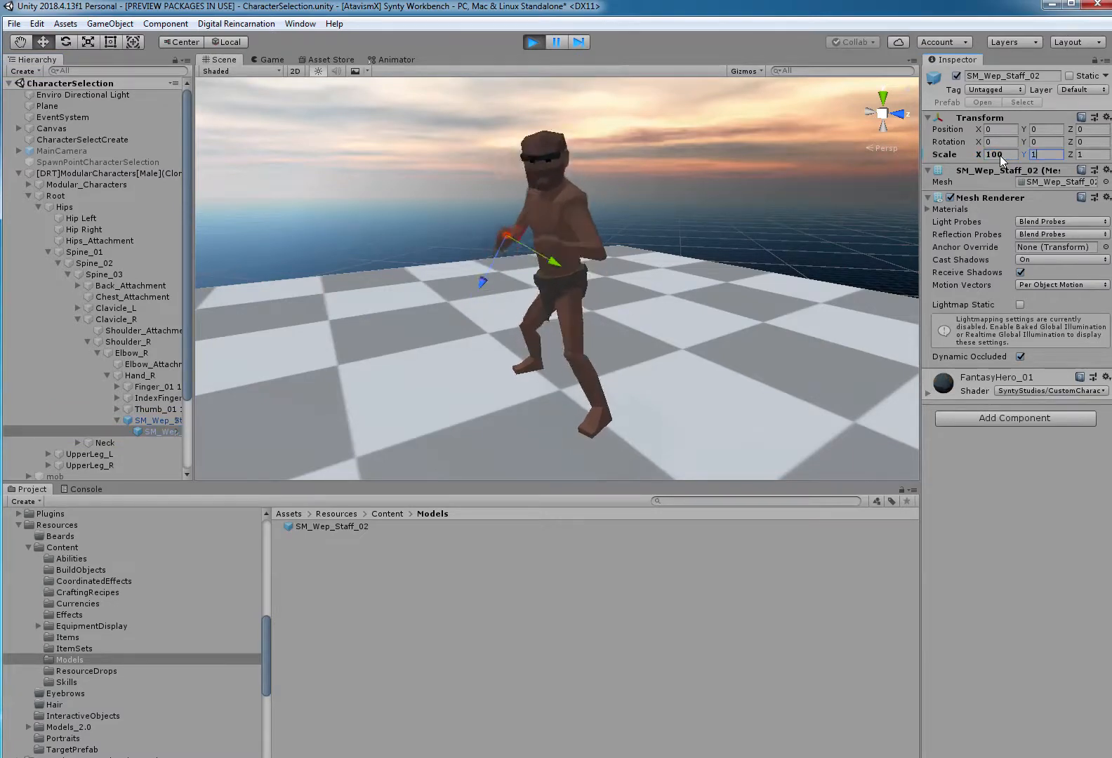
key(Tab)
text(100)
key(Tab)
text(100)
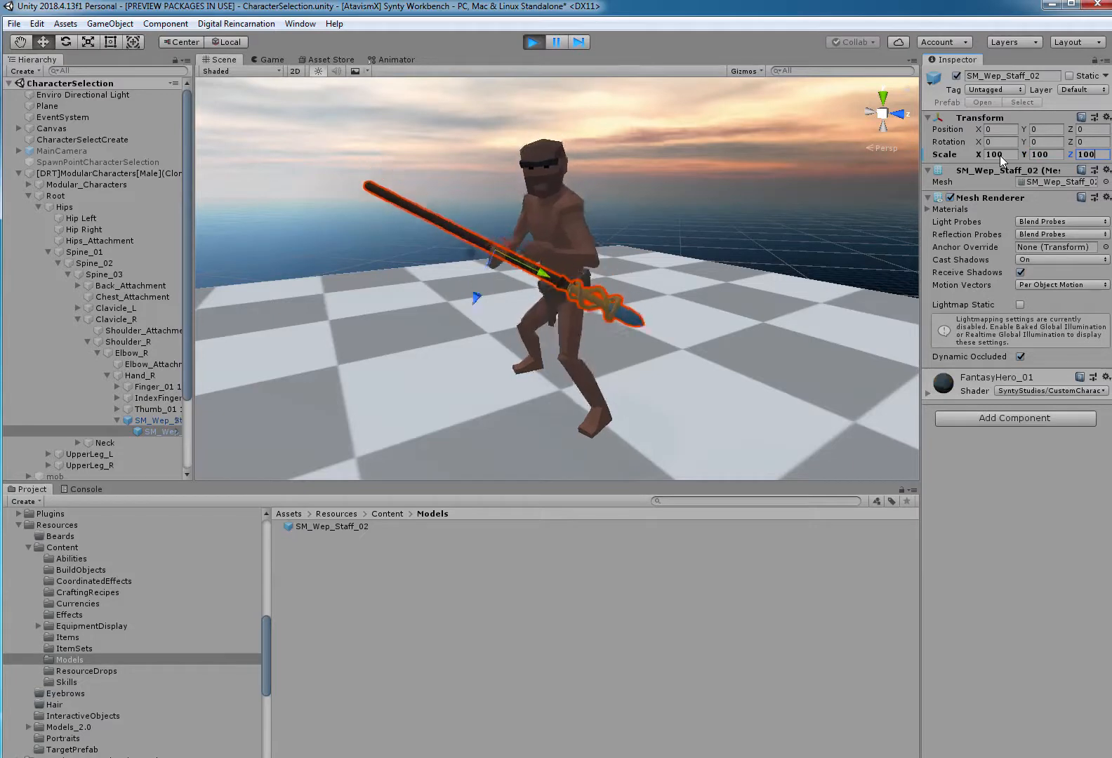
Pause the game and rotate the child staff mesh upright with its ornamented tip above the character's right hand.
click(556, 41)
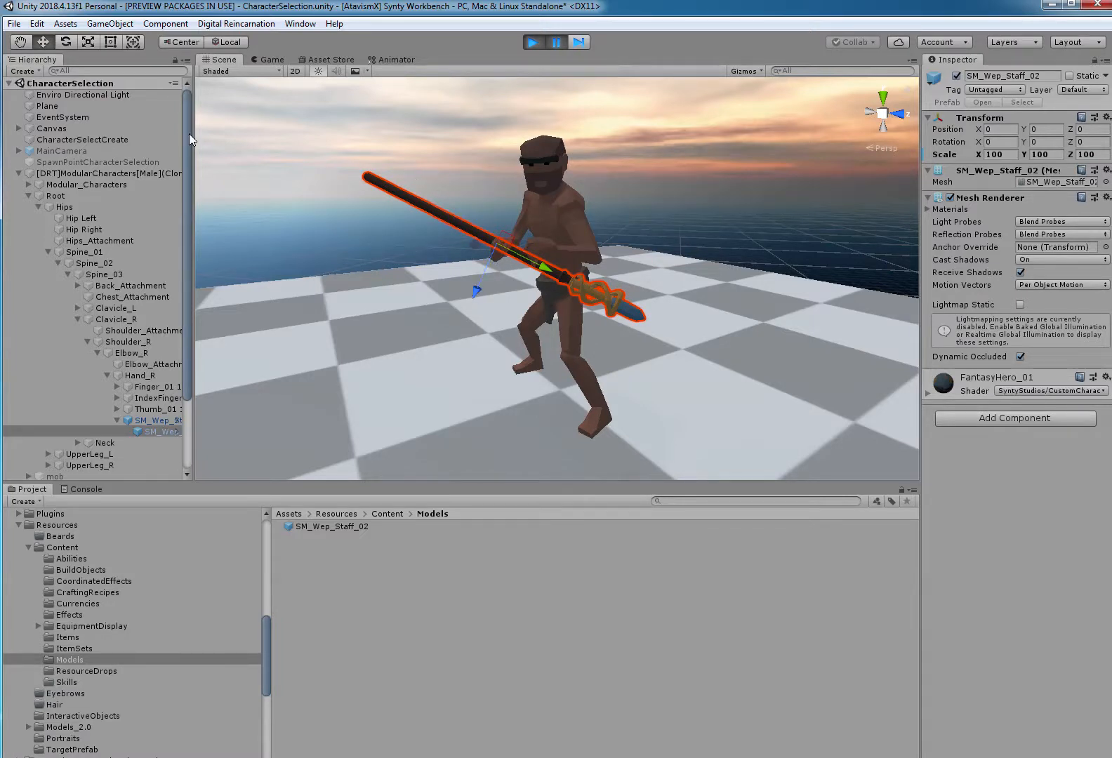
click(65, 42)
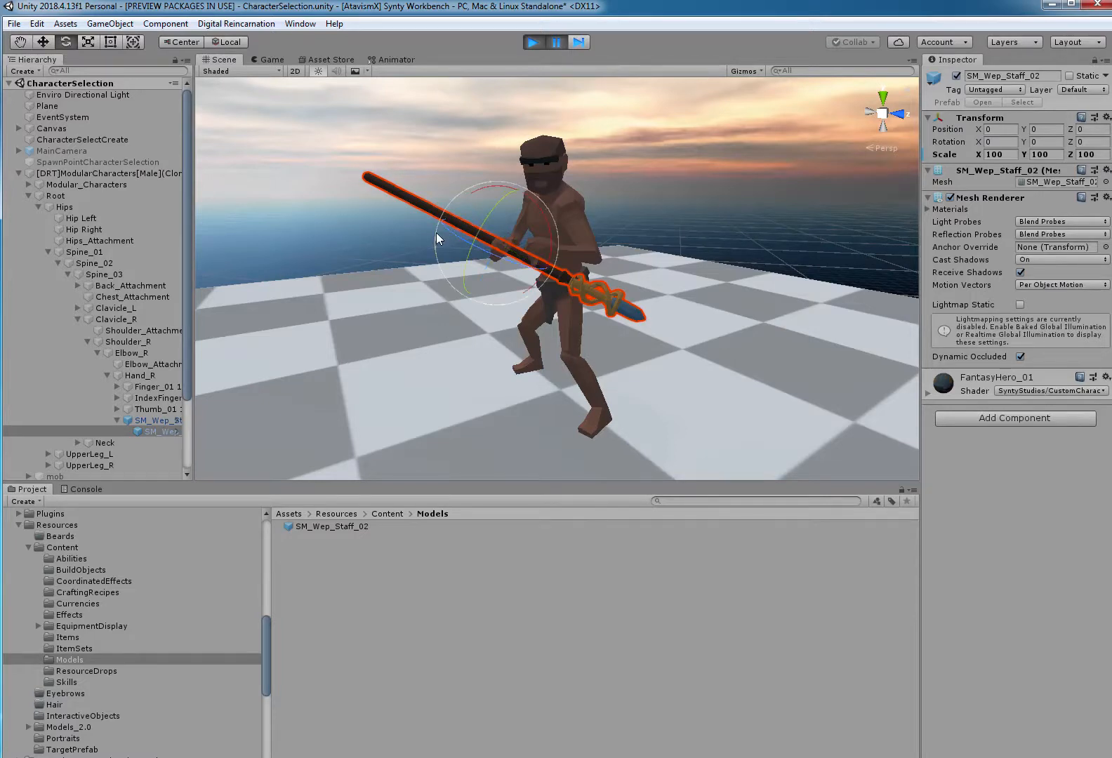
drag(434, 237, 486, 491)
scroll(571, 270, up, 5)
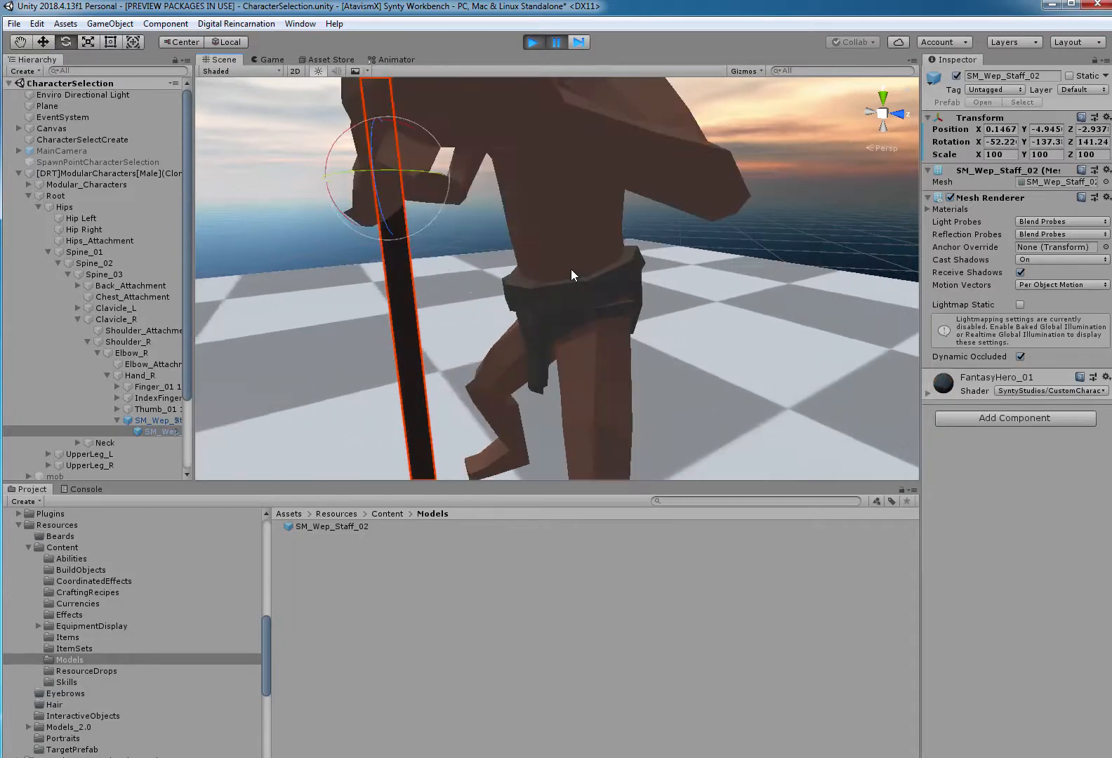
Move the child staff mesh into the right hand's grip, at about X 9.6, Y 1.8, Z -6.2.
scroll(571, 268, down, 2)
middle_drag(536, 287, 622, 491)
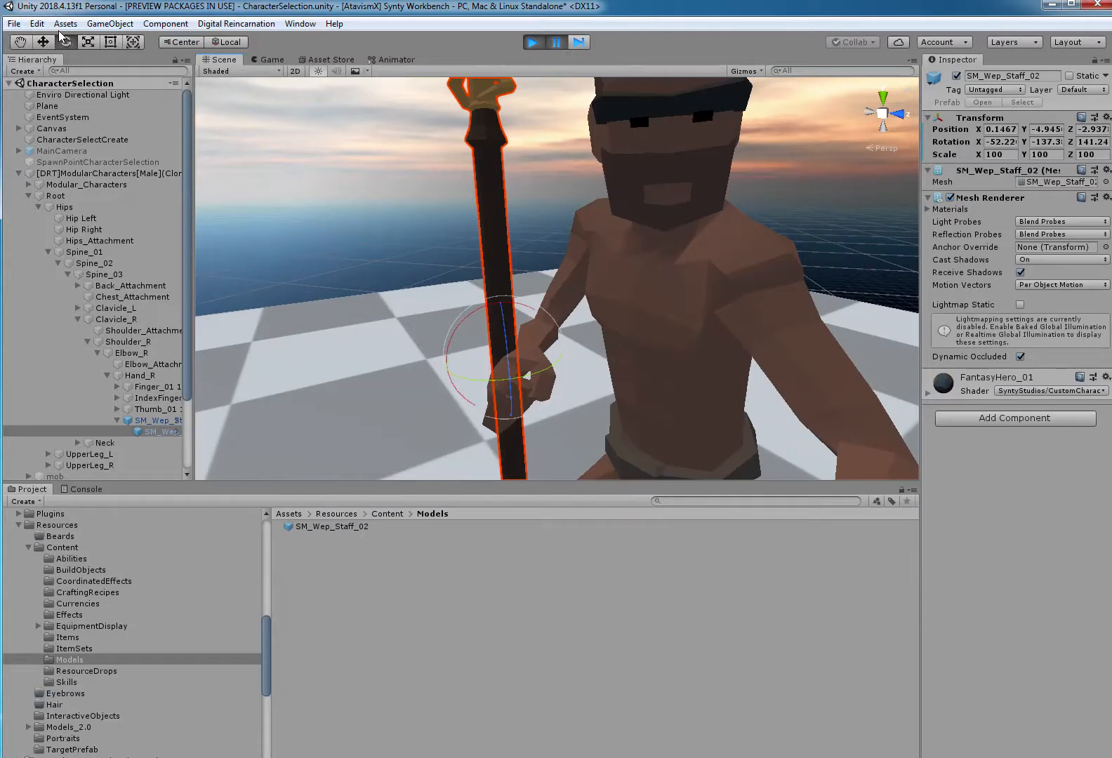
key(w)
drag(552, 348, 572, 365)
click(417, 229)
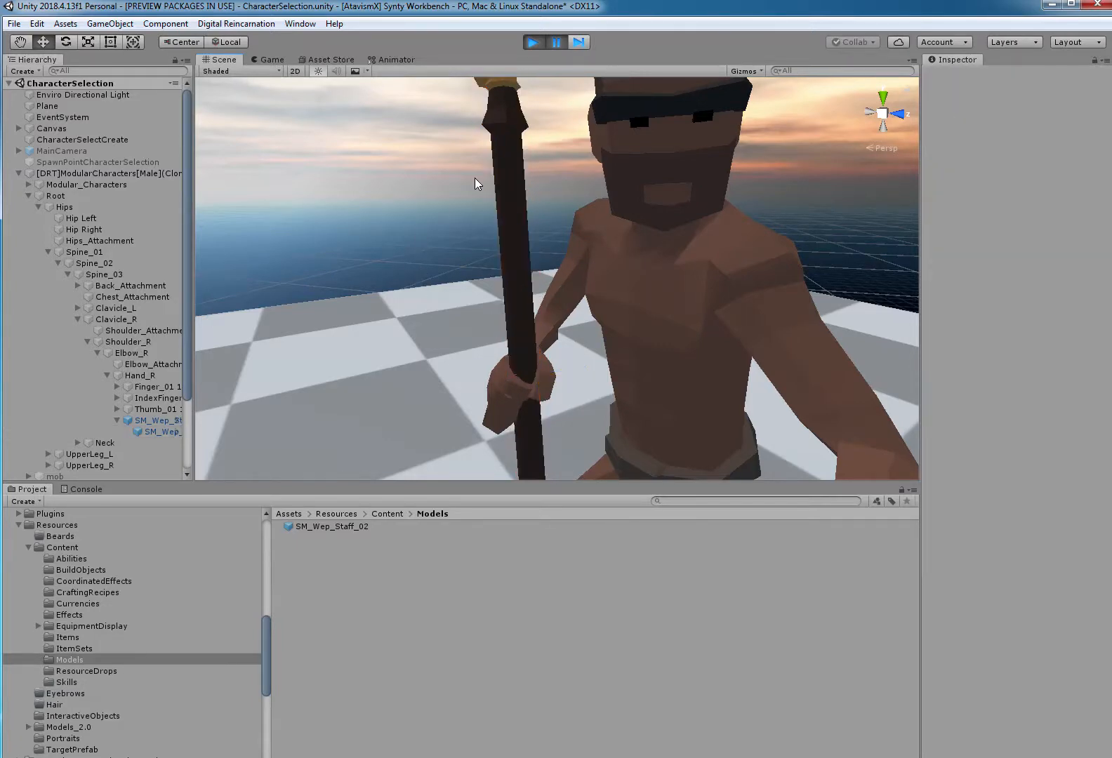
Examine the staff's fit in the hand from several angles, and resume the game to check it during the idle animation.
middle_drag(475, 177, 493, 382)
right_drag(574, 283, 586, 428)
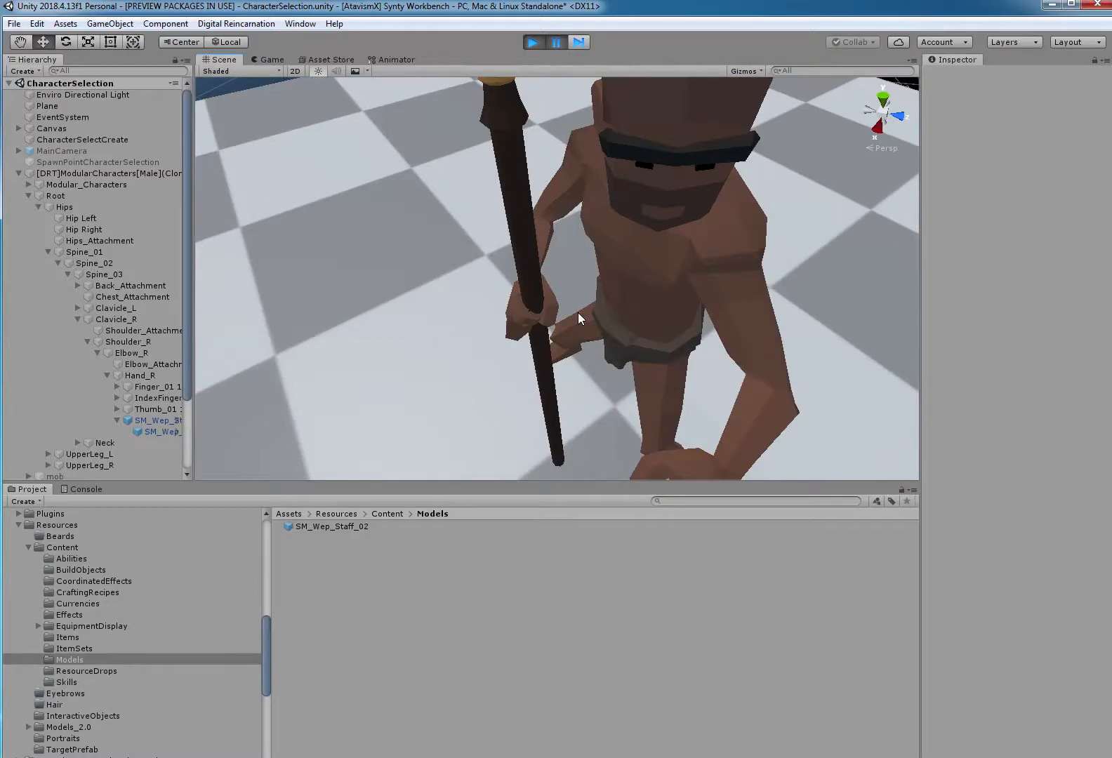
middle_drag(578, 313, 558, 226)
right_drag(591, 329, 584, 212)
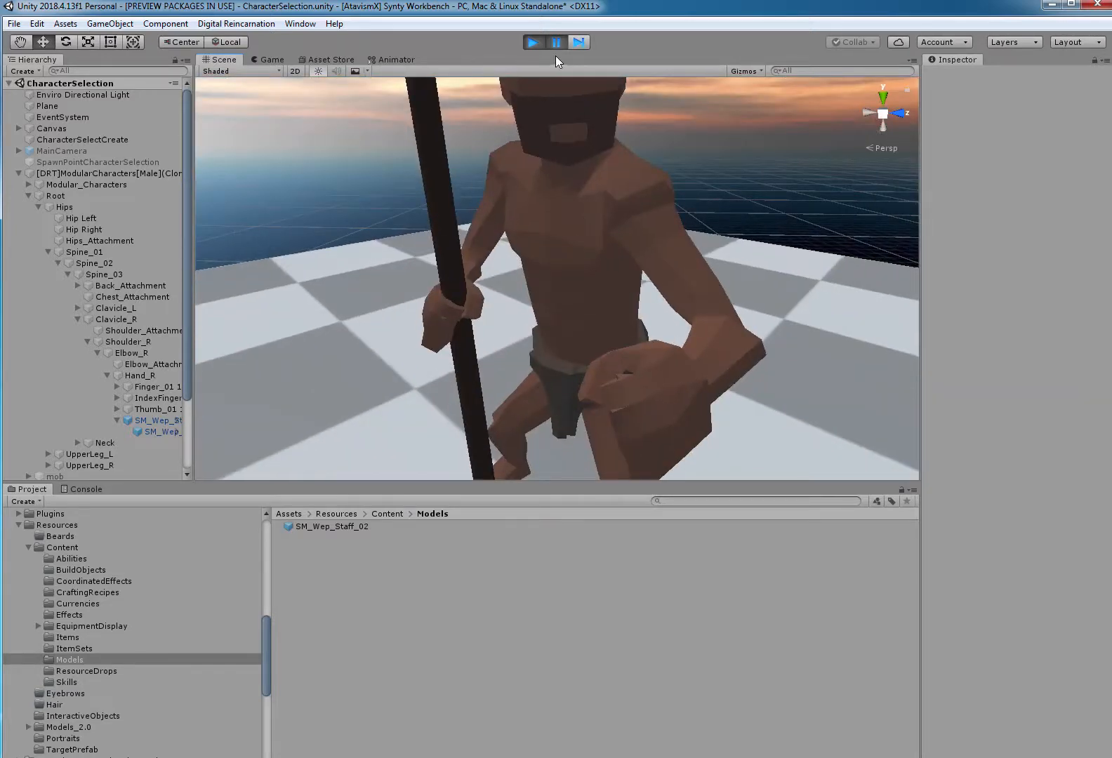
scroll(557, 40, down, 10)
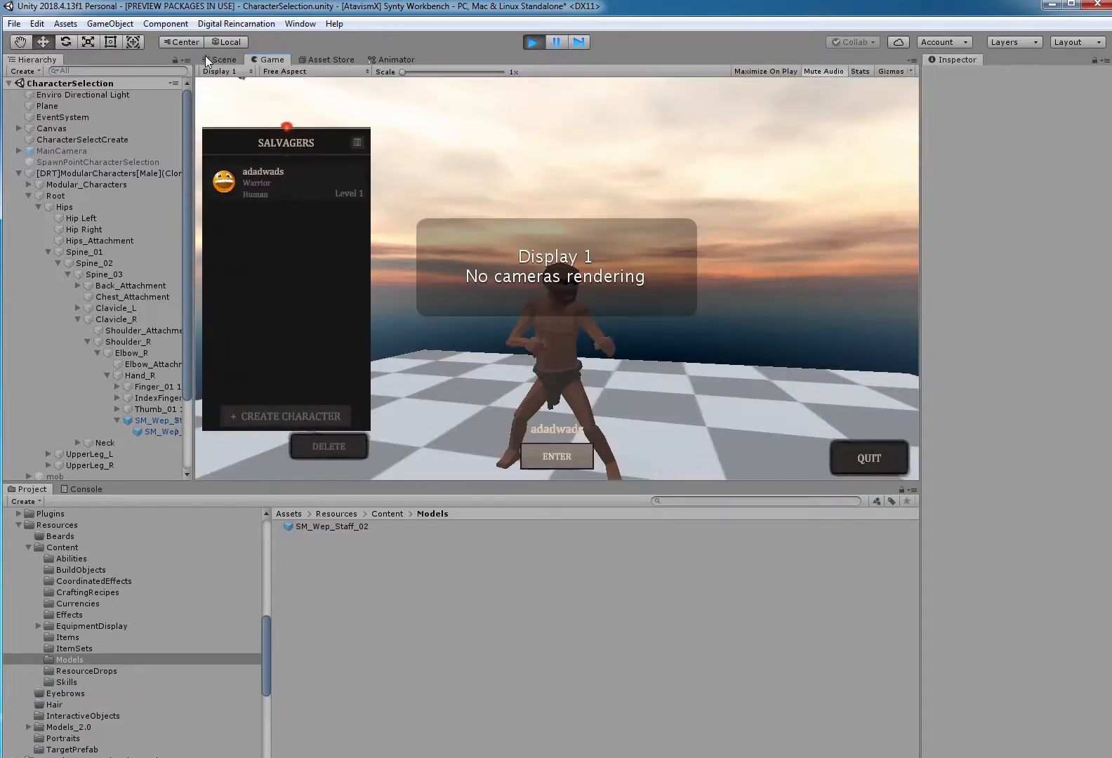
click(219, 60)
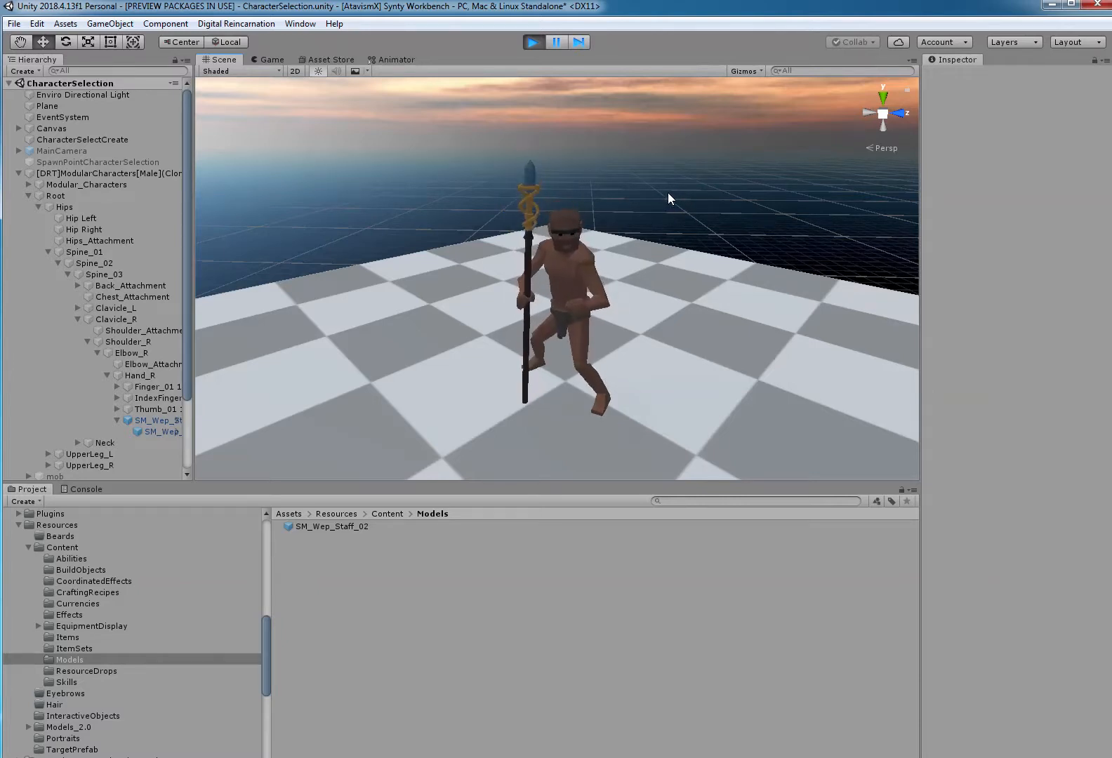
click(160, 421)
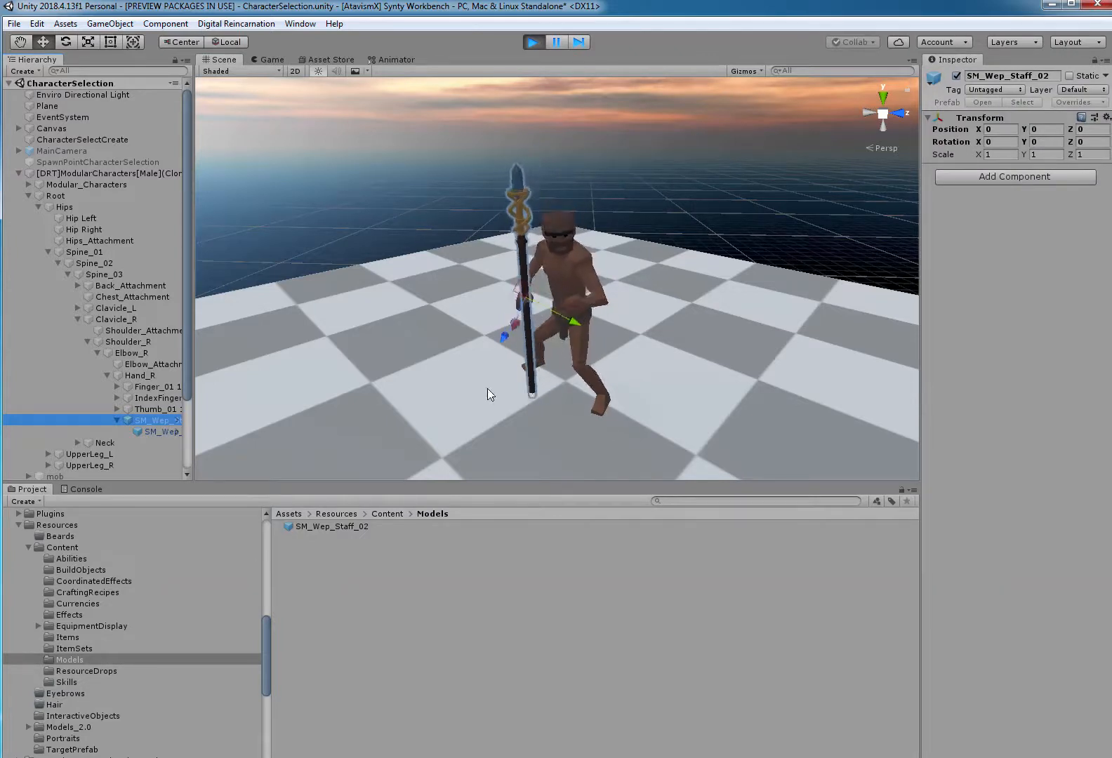
click(453, 177)
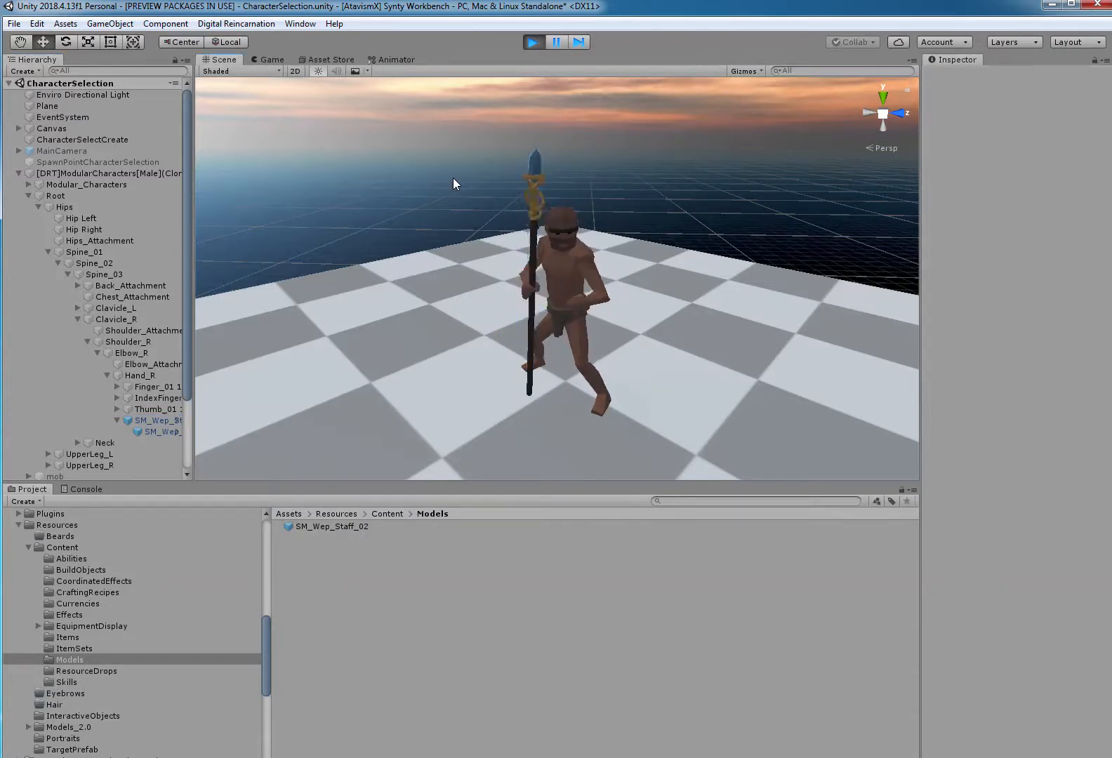
click(527, 193)
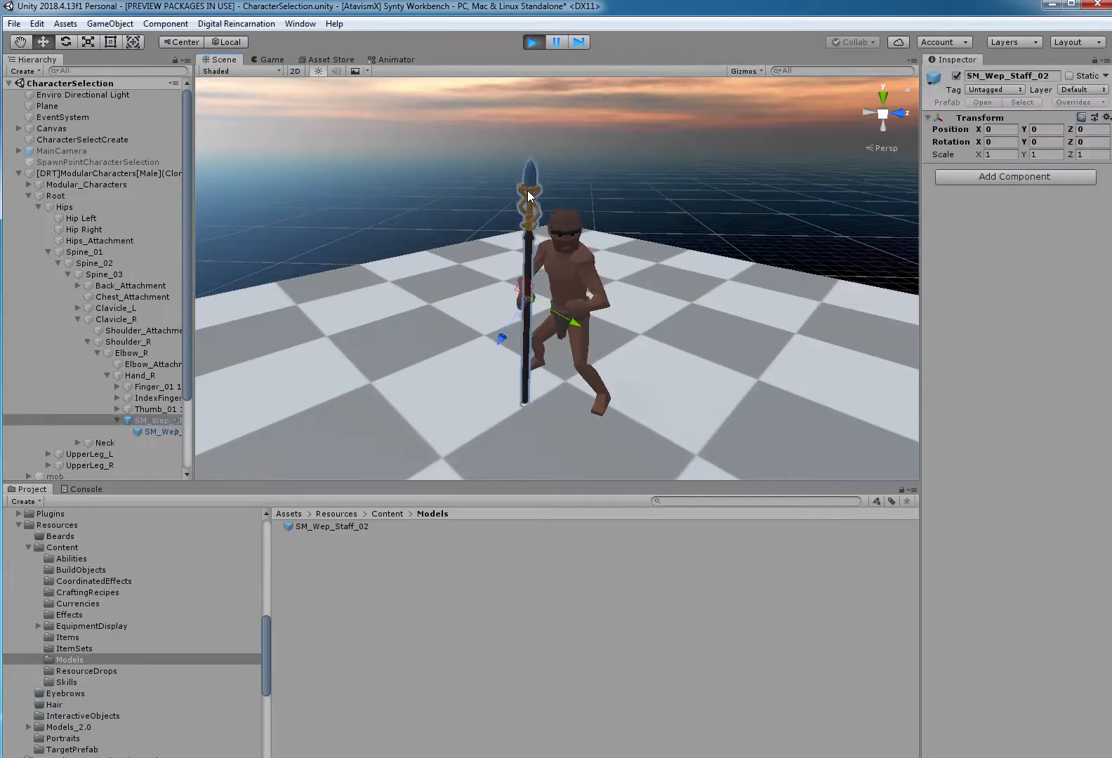
Copy the Transform component of the child SM_Wep_Staff_02 mesh and stop the running game.
click(166, 430)
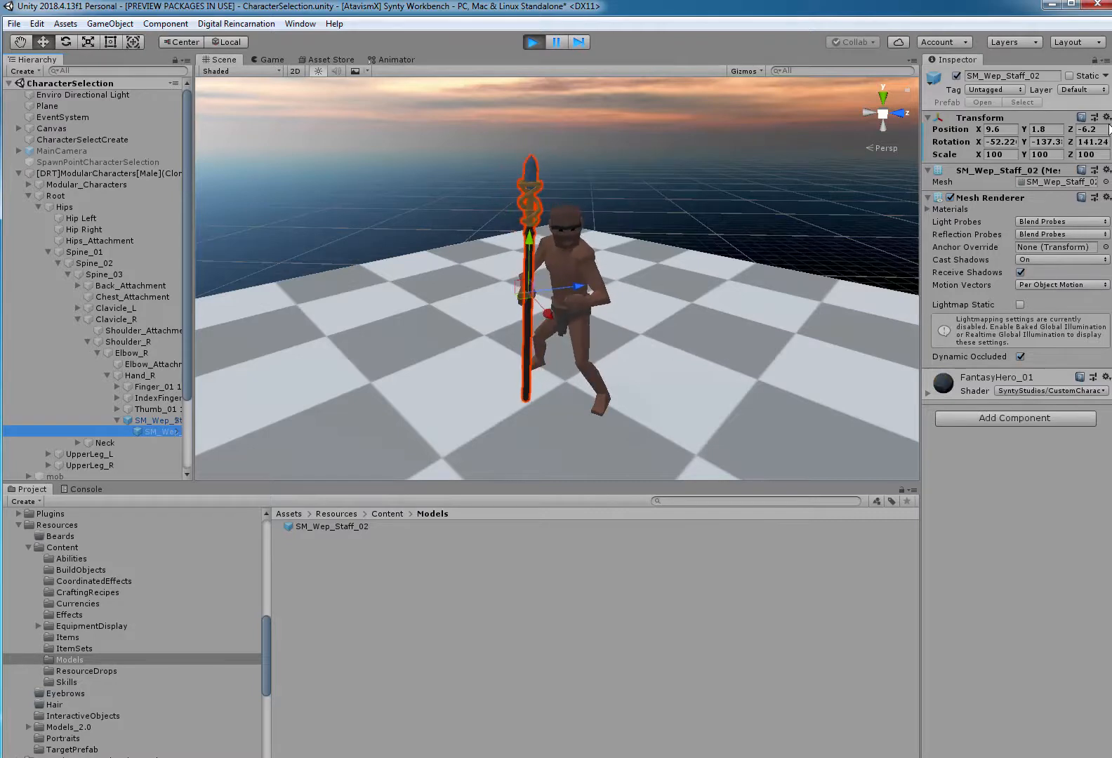
click(1106, 117)
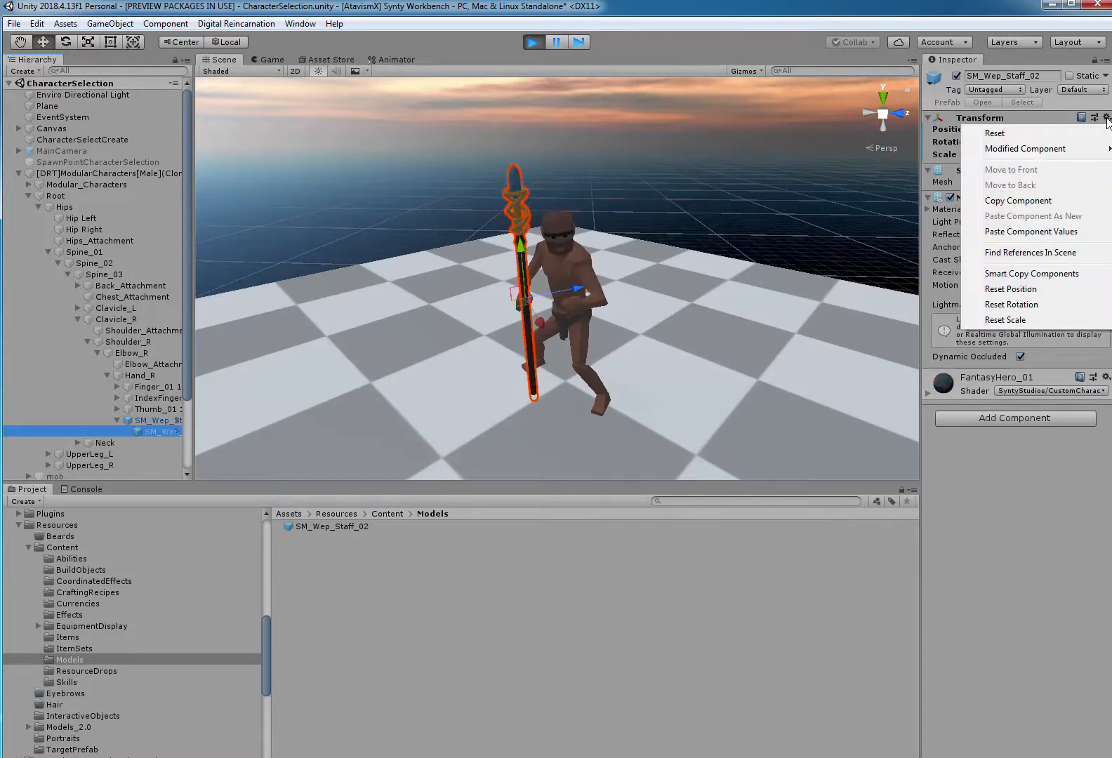
click(1054, 202)
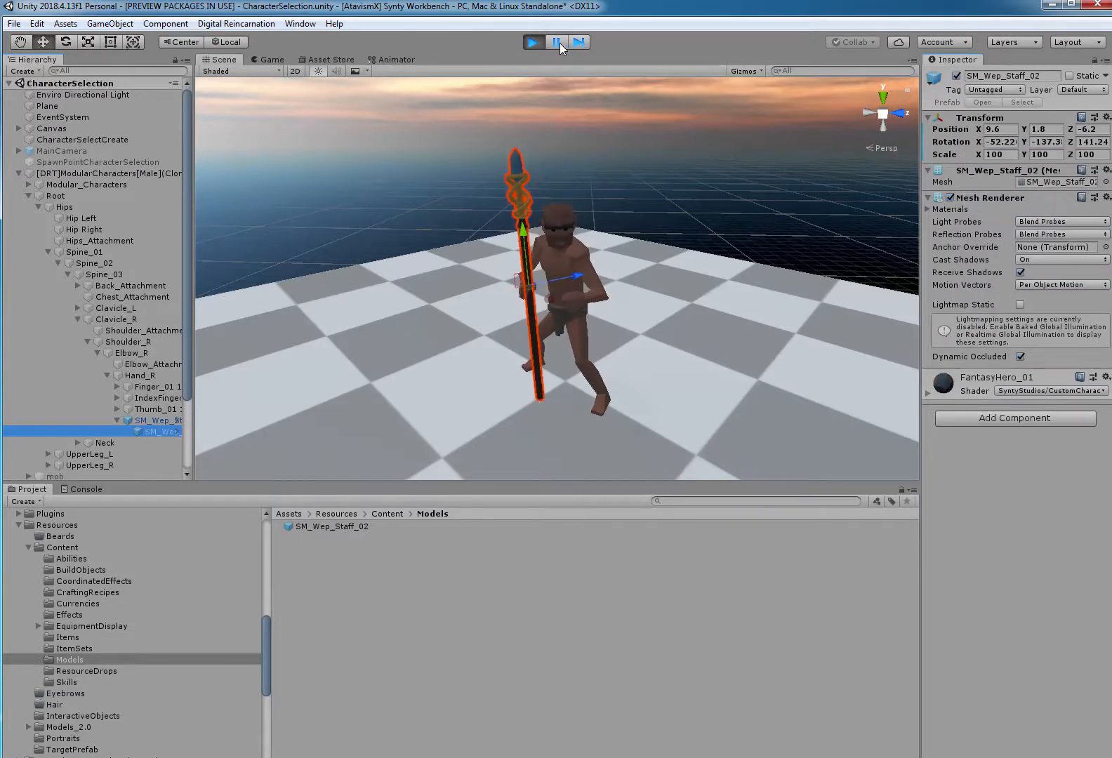
click(533, 43)
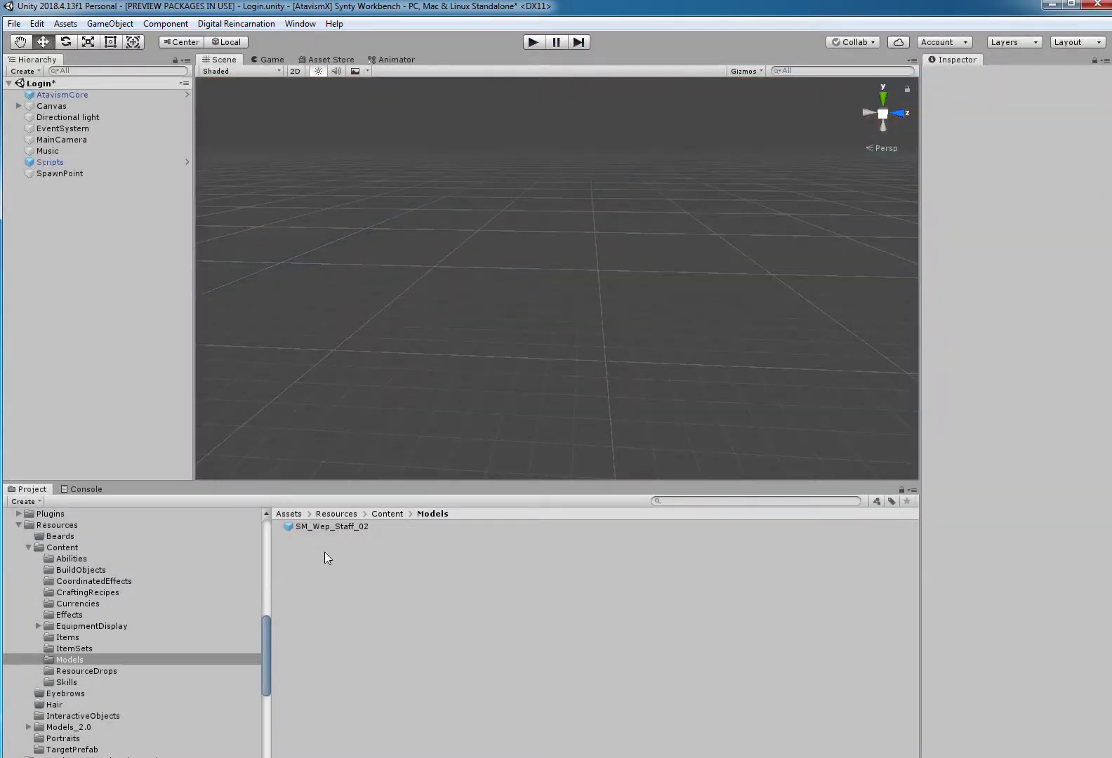
Add the SM_Wep_Staff_02 prefab to the Login scene and paste the copied Transform values onto its child mesh.
drag(330, 525, 84, 279)
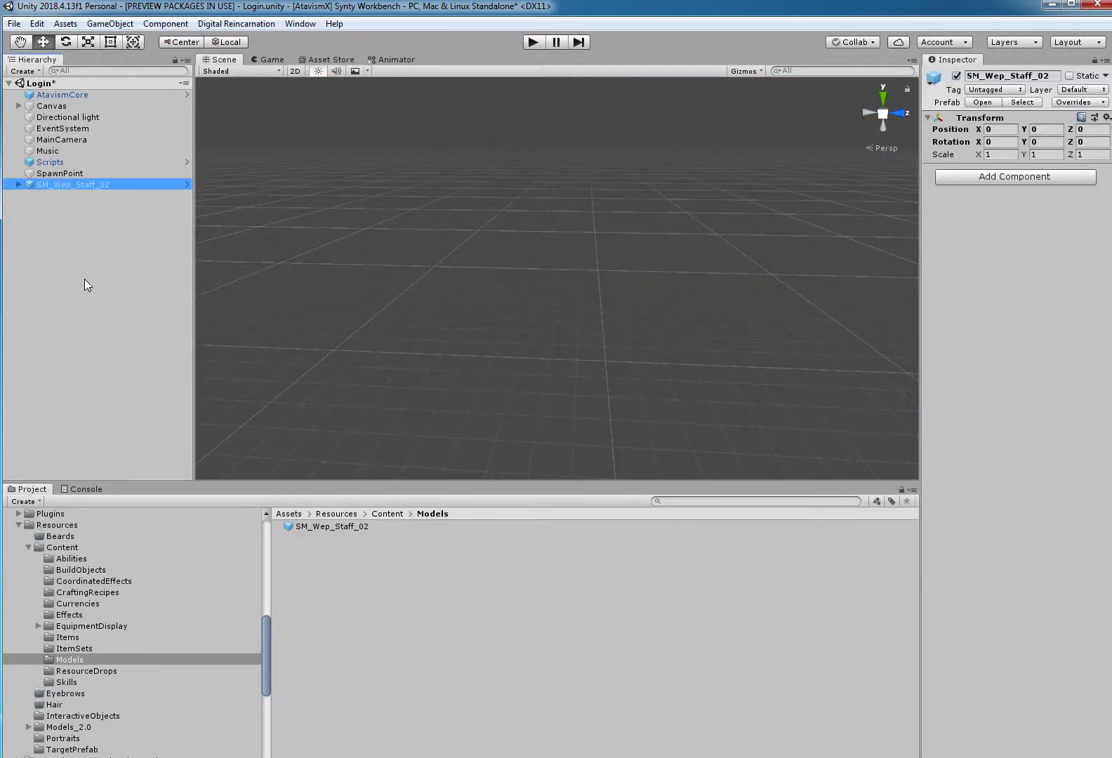
click(19, 185)
click(73, 196)
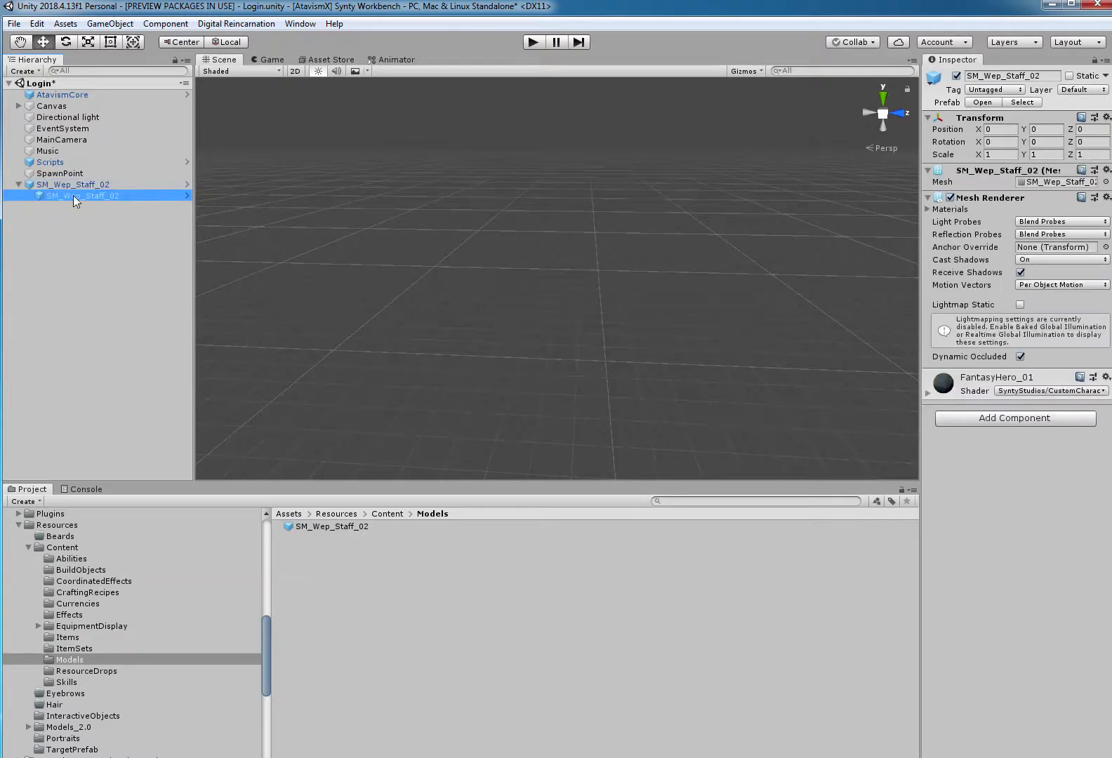
click(1106, 117)
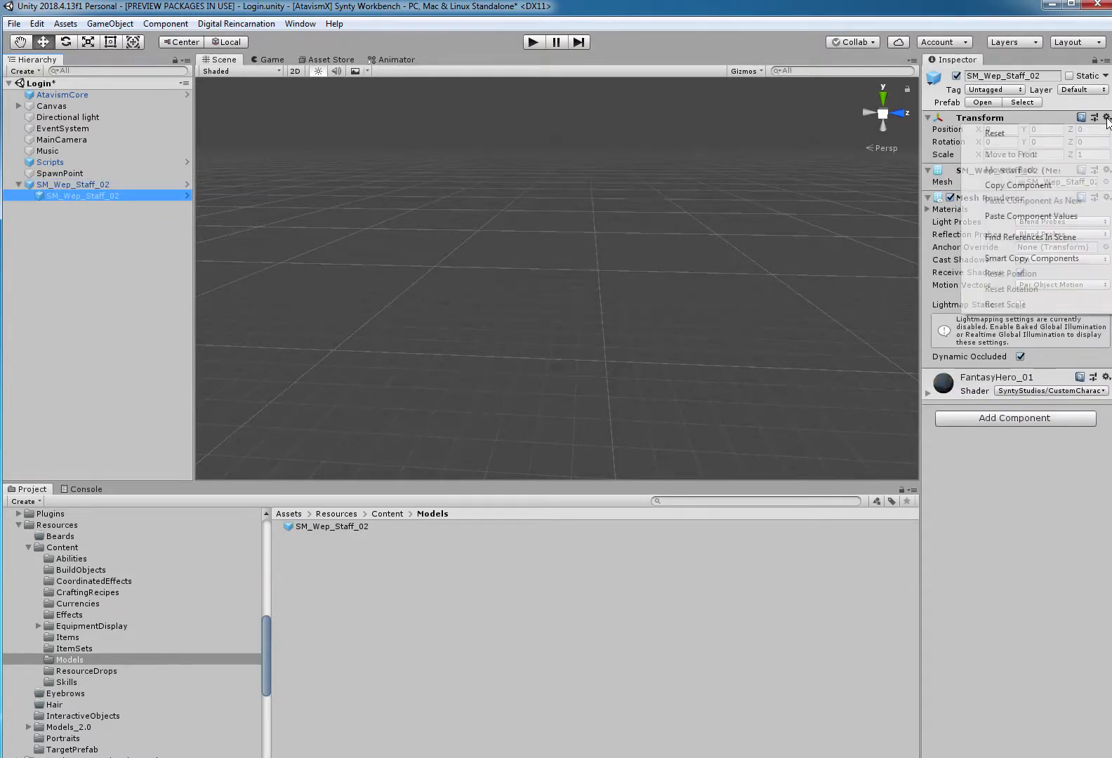
click(1042, 220)
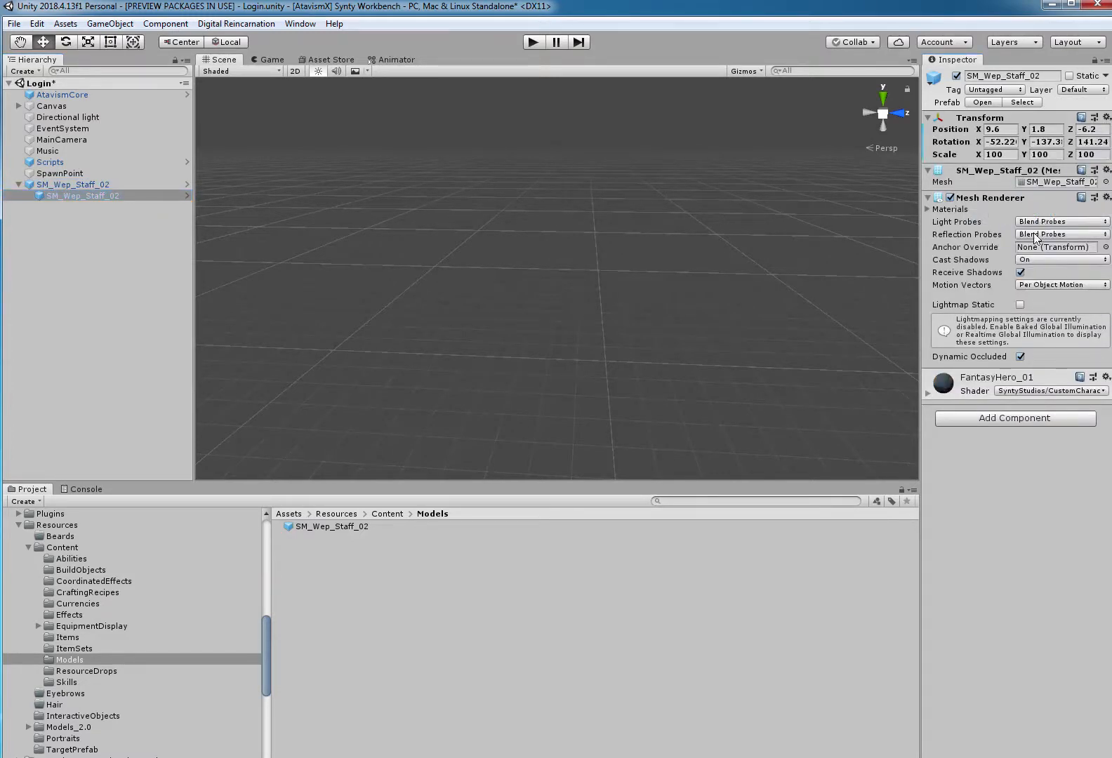
Apply the overrides of the parent SM_Wep_Staff_02 to its prefab and delete the object from the Login scene.
click(77, 184)
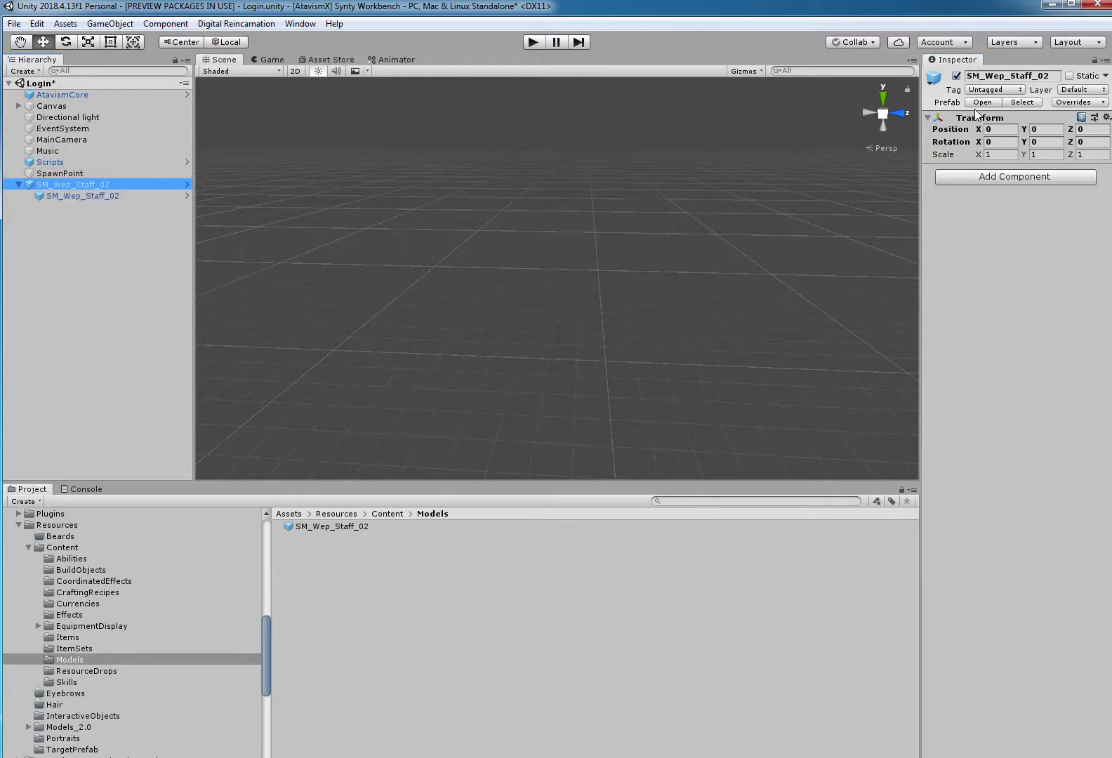
click(1065, 102)
click(1071, 216)
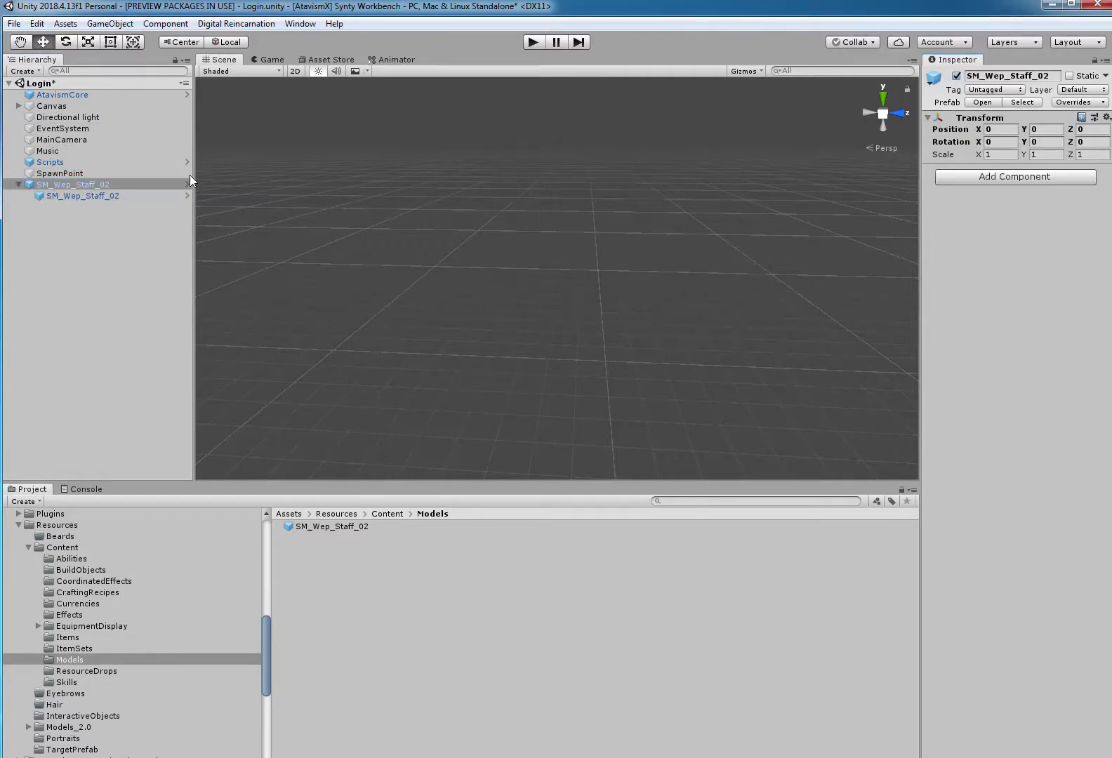
click(109, 183)
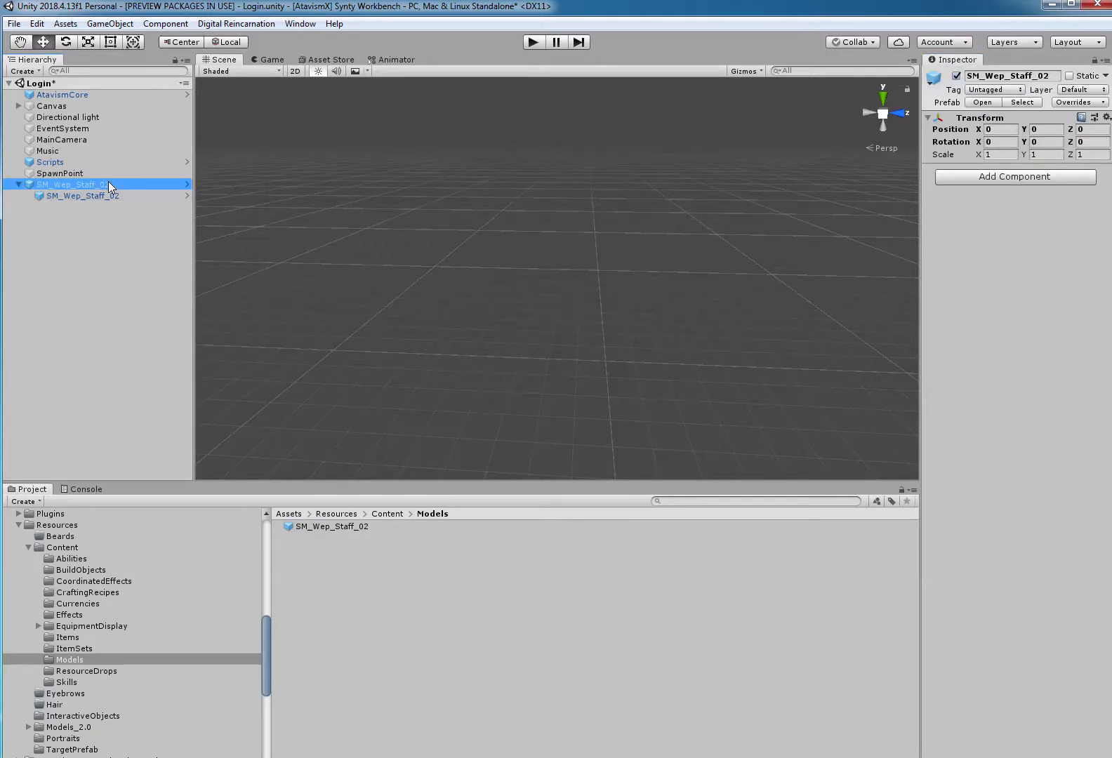
key(Delete)
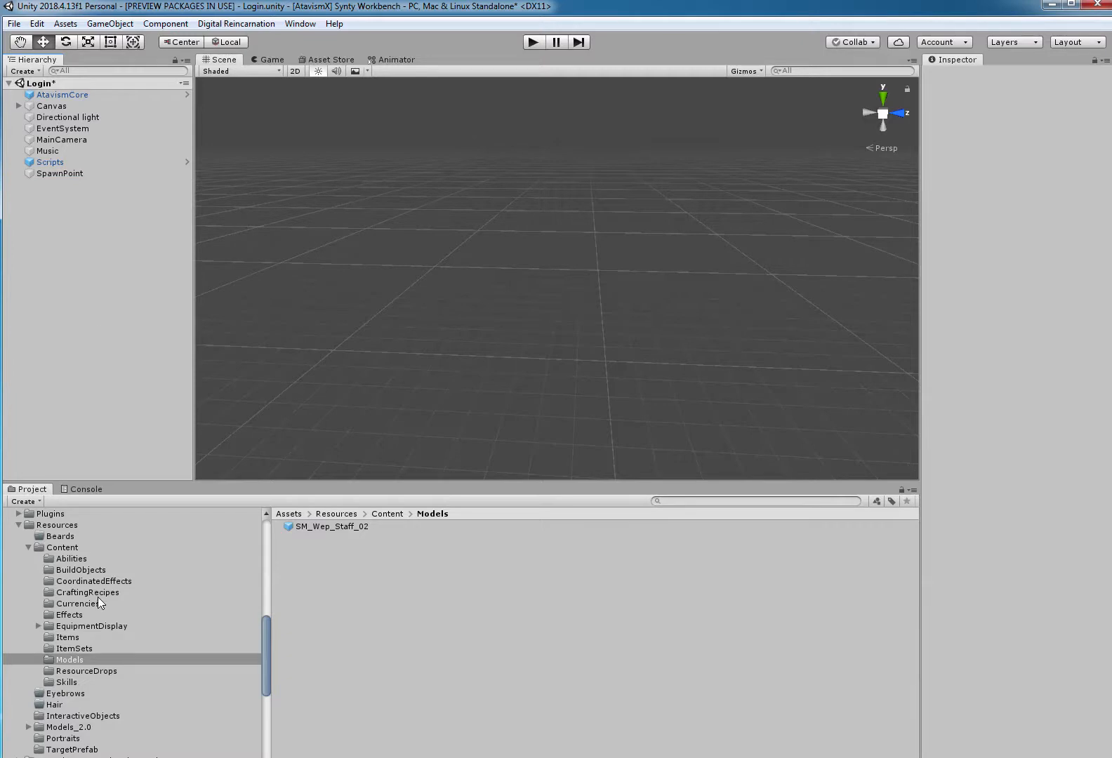
Delete the old SM_Wep_Staff_02 prefab from the EquipmentDisplay folder.
click(90, 625)
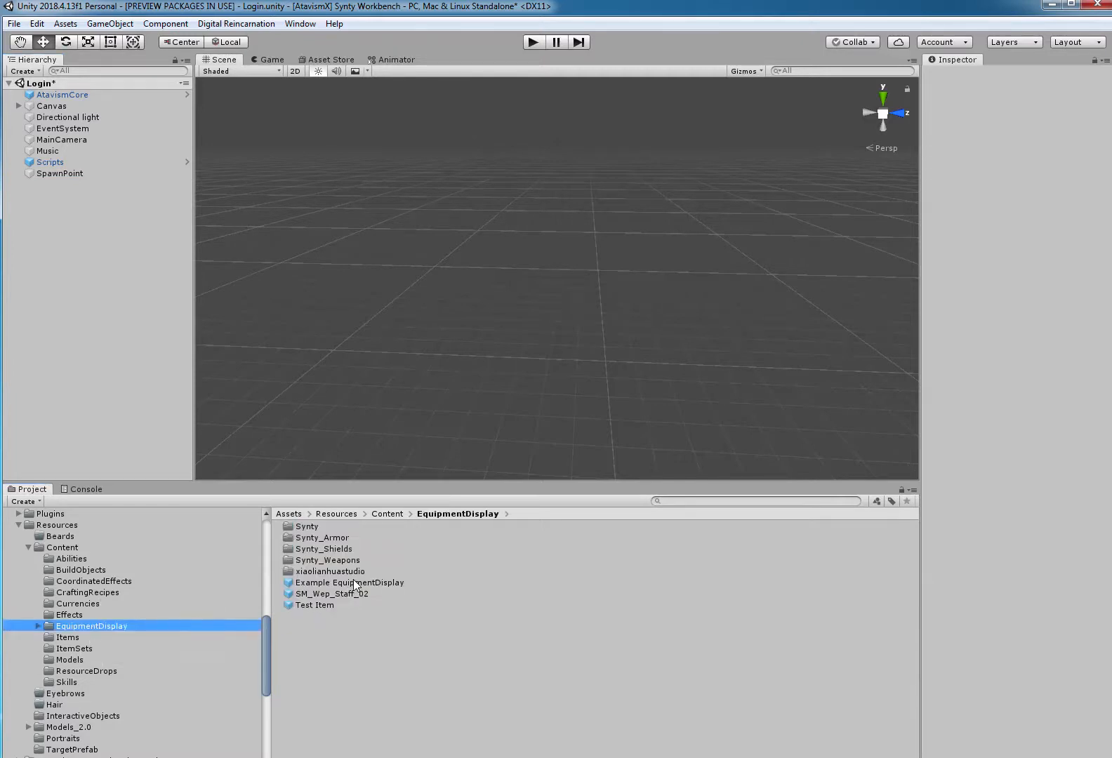
click(358, 595)
key(Delete)
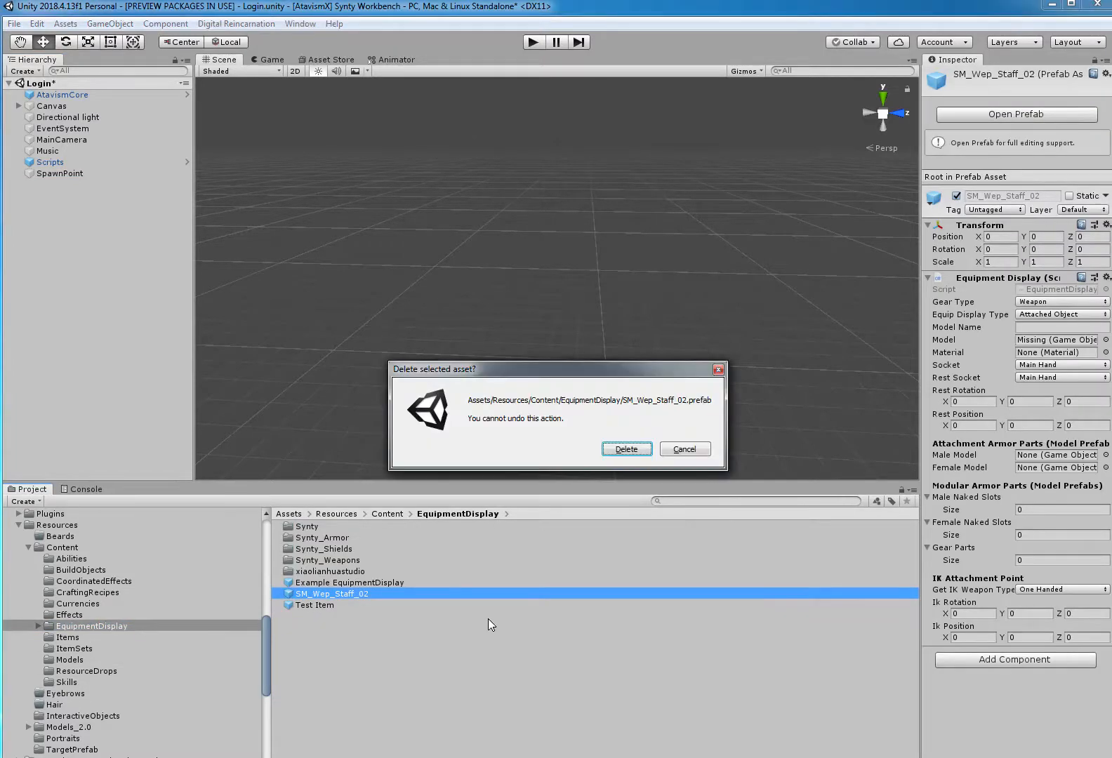
key(Return)
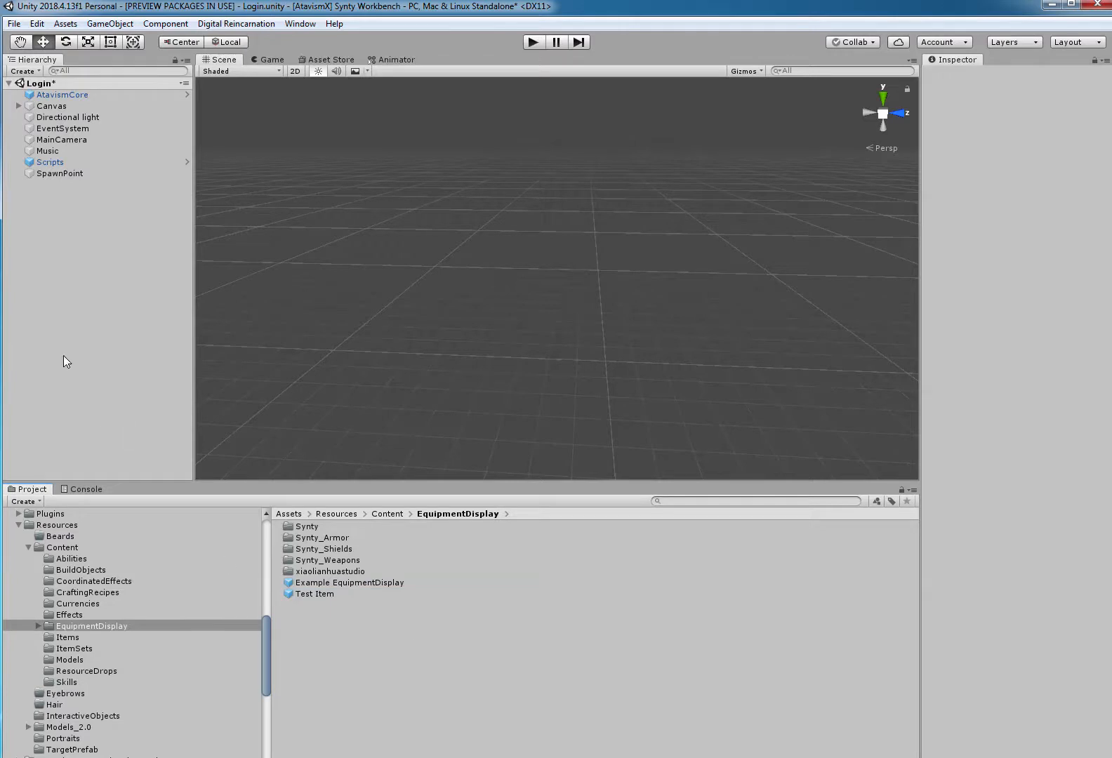
Create an empty game object named SM_Wep_Staff_02 in the Login scene and set its position to 0, 0, 0.
right_click(67, 281)
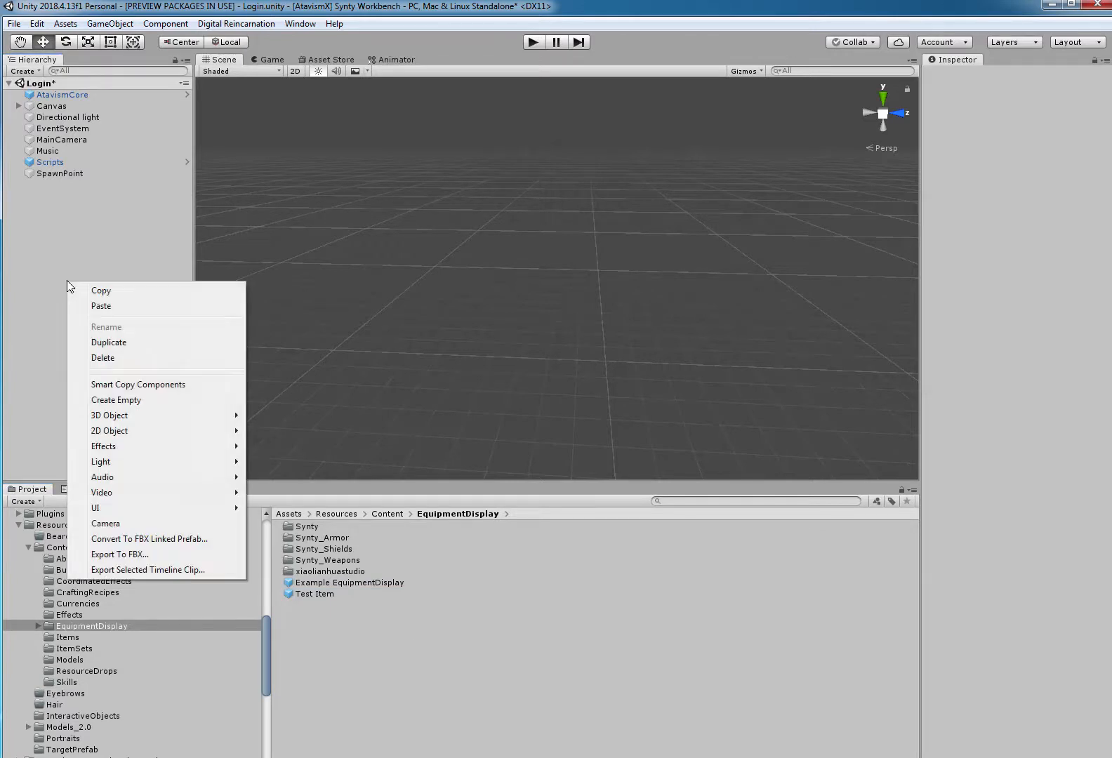
click(109, 401)
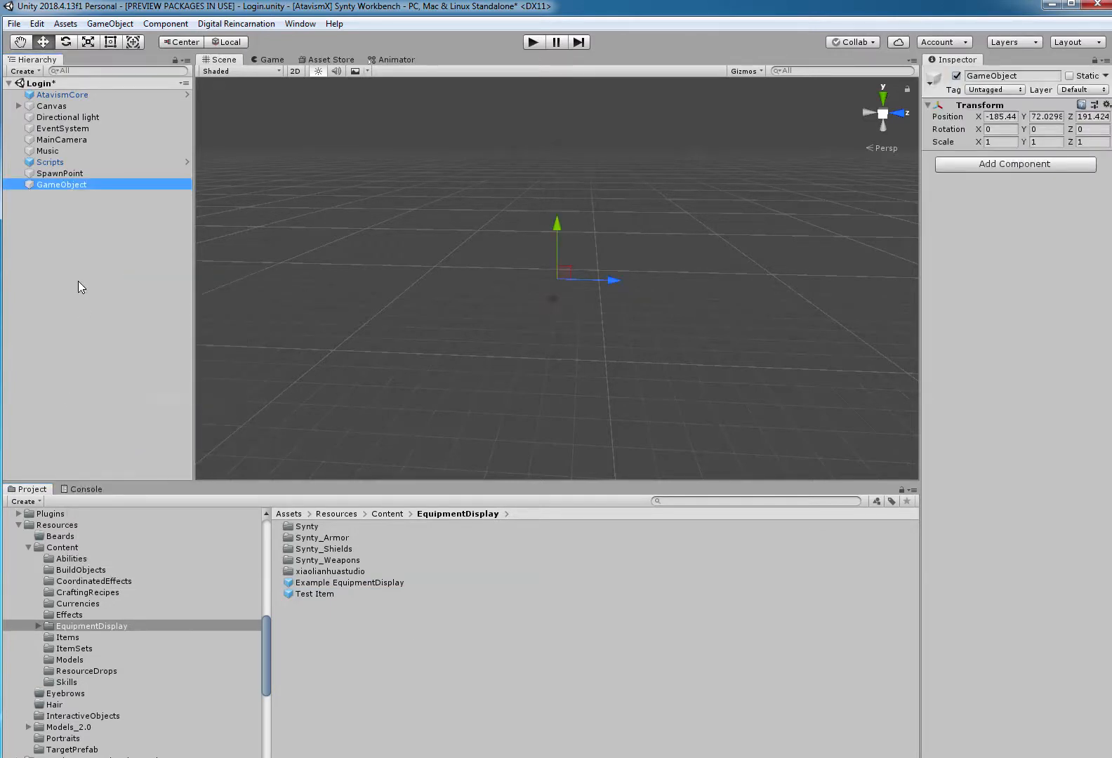
click(75, 186)
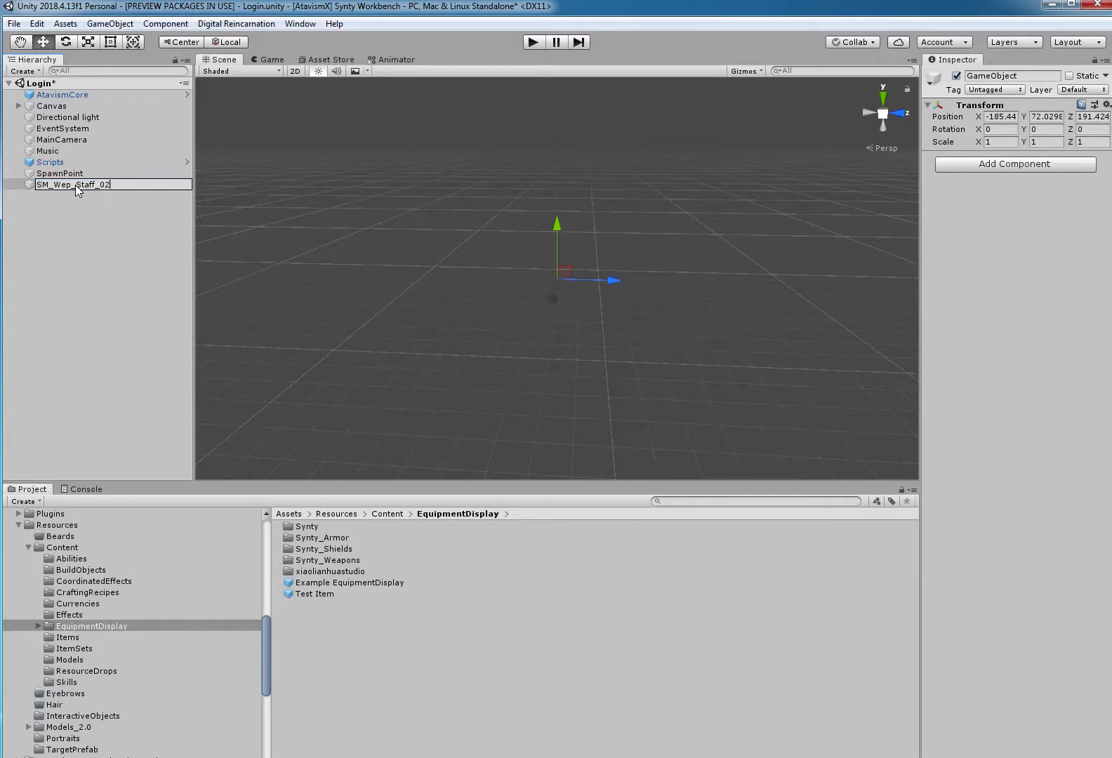
key(Return)
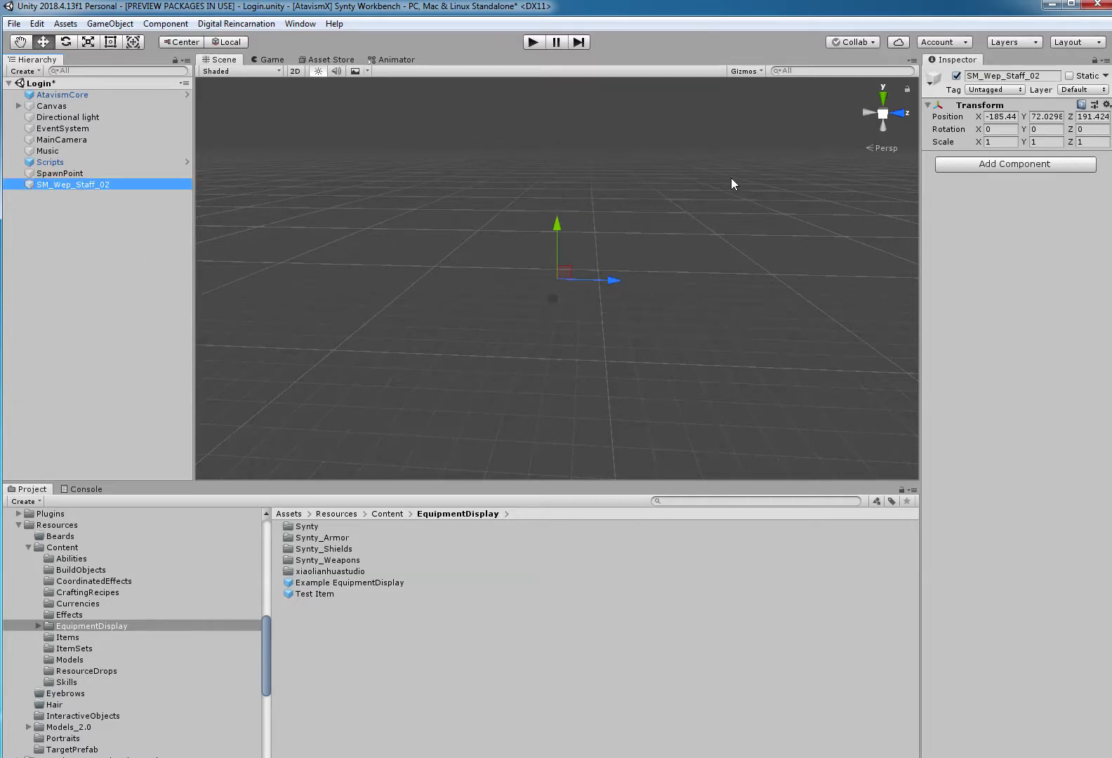
click(1009, 117)
text(0)
key(Tab)
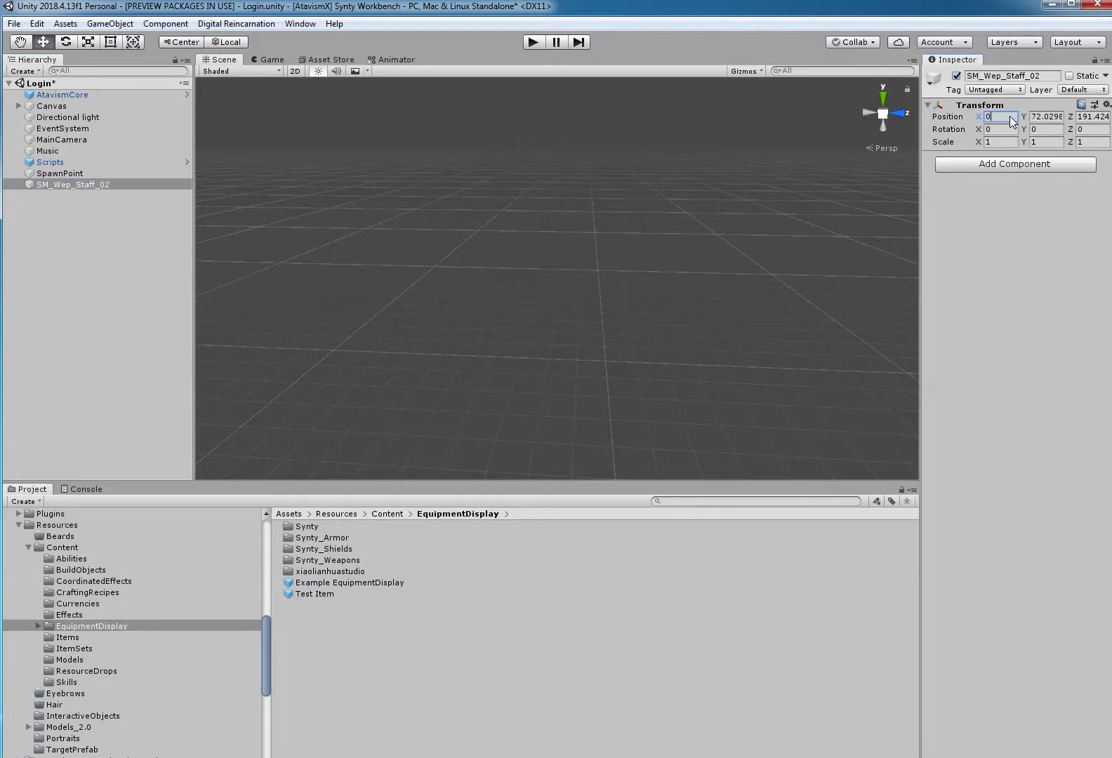
text(0)
key(Tab)
text(0)
key(Tab)
Add an Equipment Display component to SM_Wep_Staff_02, with gear type Weapon and model name SM_Wep_Staff_02.
click(1003, 160)
click(1005, 219)
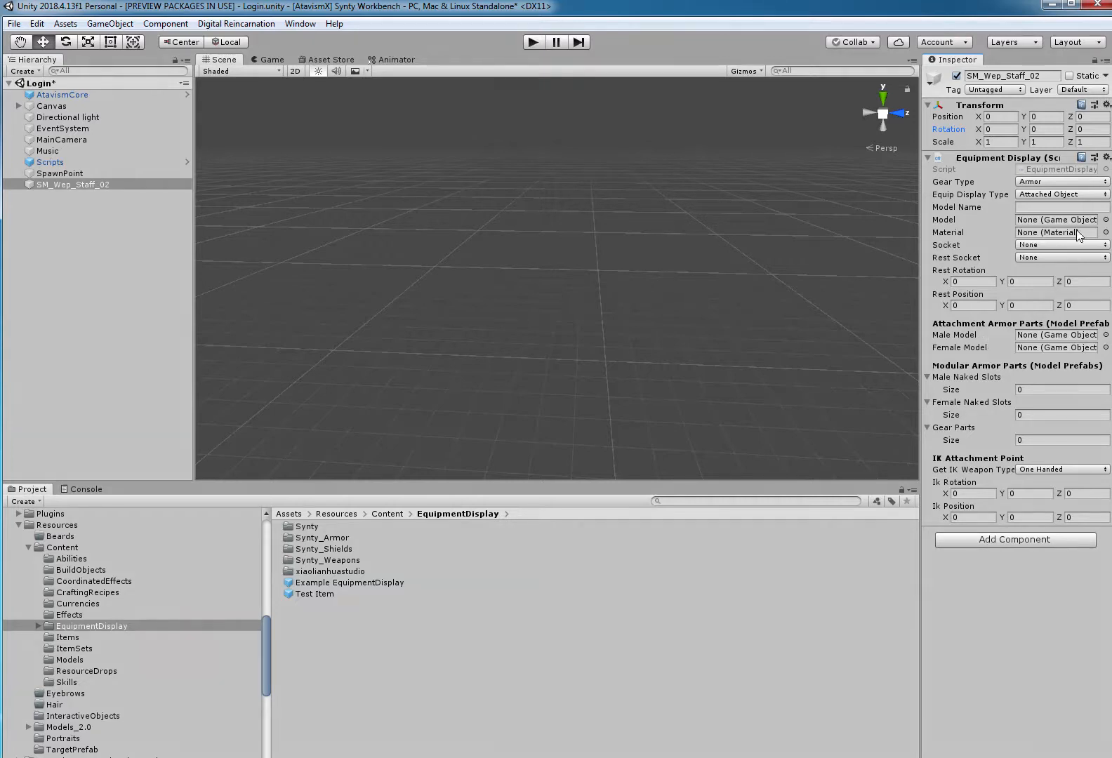
click(1061, 182)
click(1055, 212)
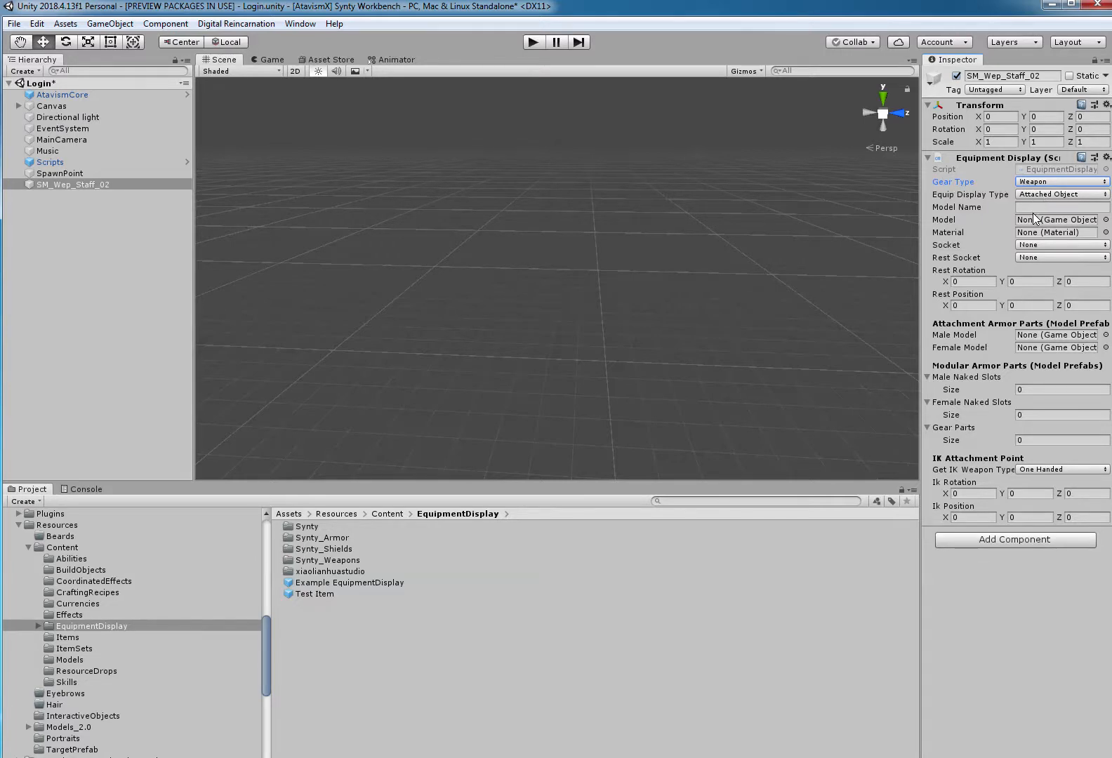
click(1069, 208)
text(SM_Wep_Staff_02)
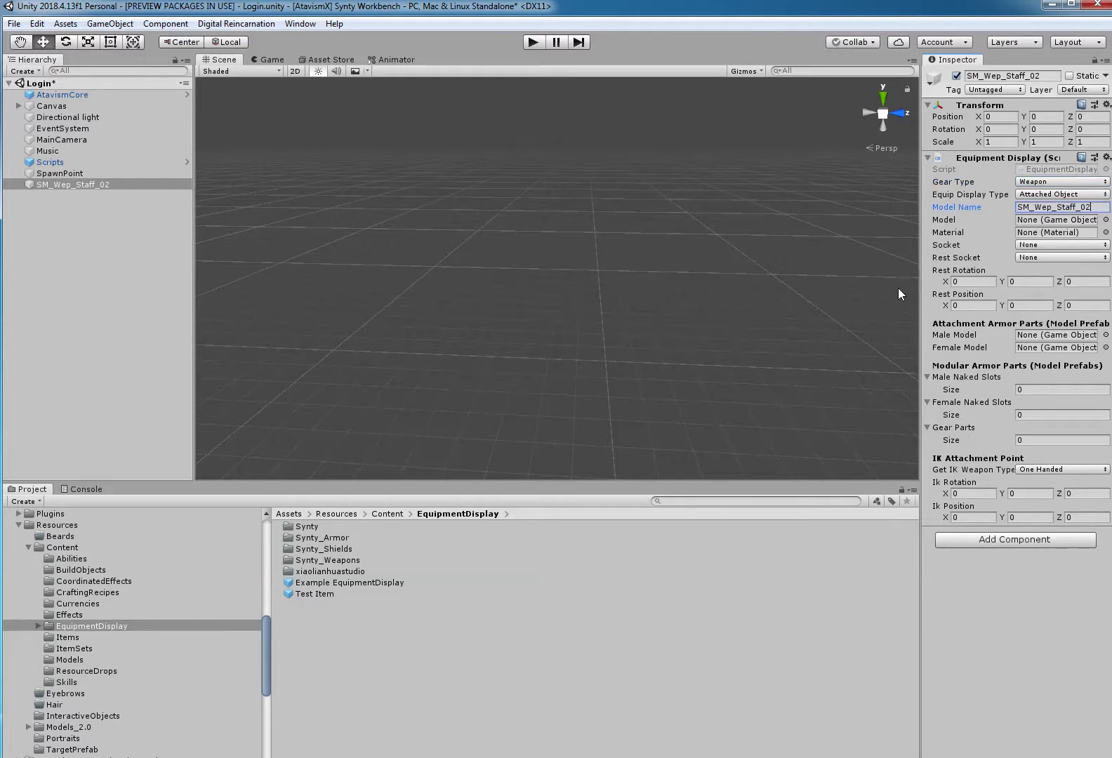
Assign the SM_Wep_Staff_02 prefab from the Models folder as the model, and set Socket and Rest Socket to Main Hand.
click(71, 659)
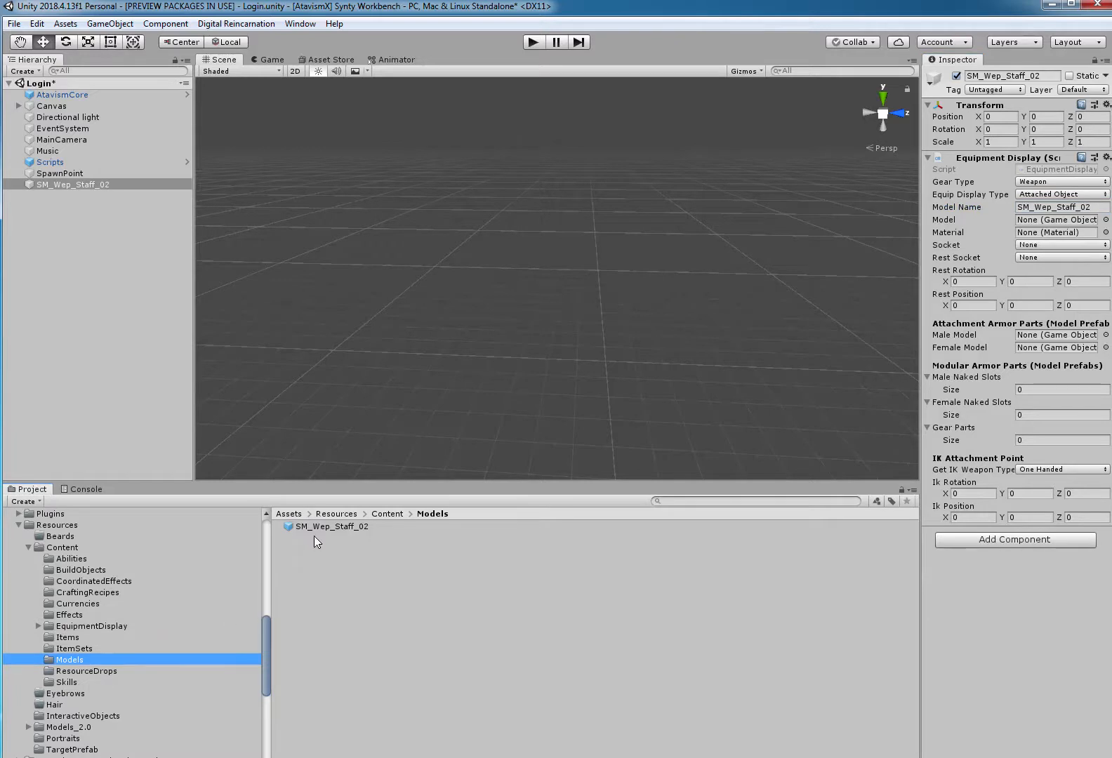
drag(320, 526, 1039, 223)
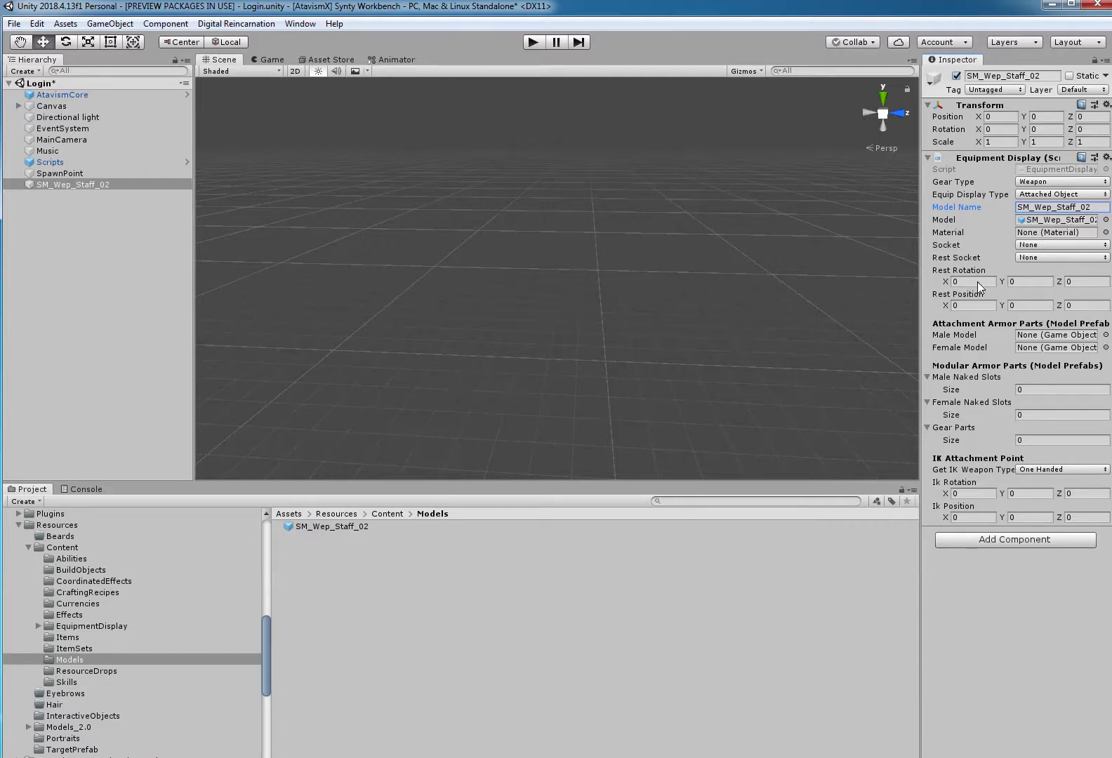
click(1027, 245)
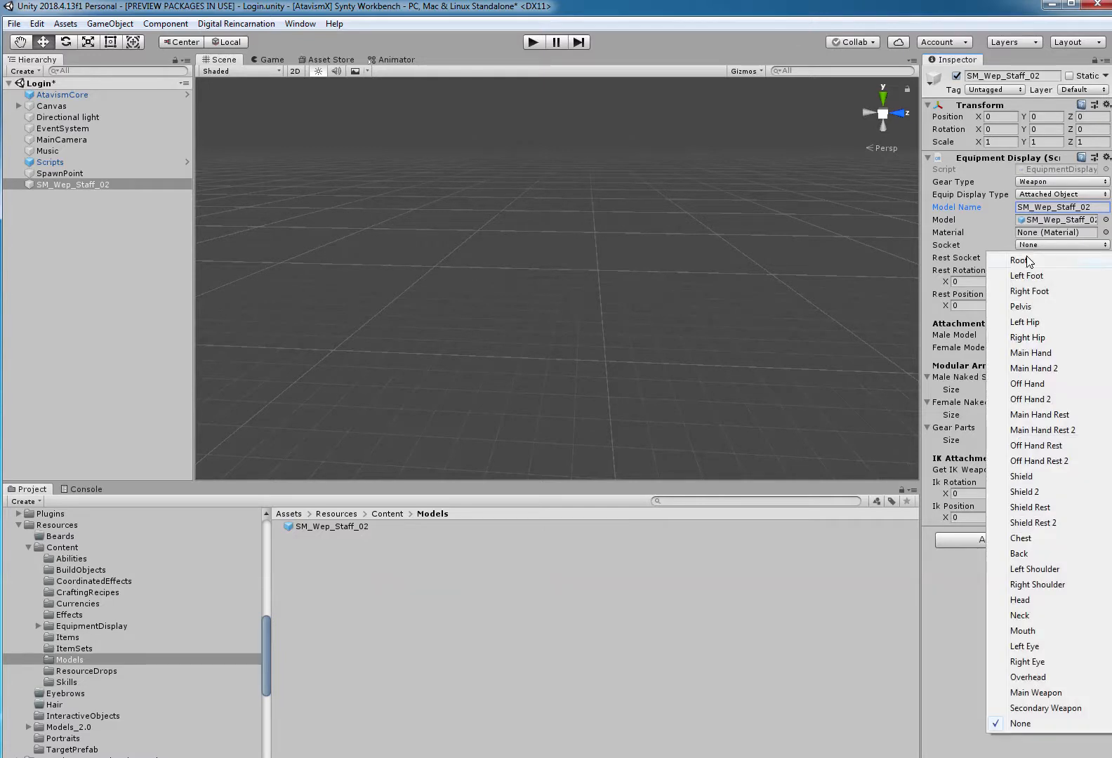
click(1039, 353)
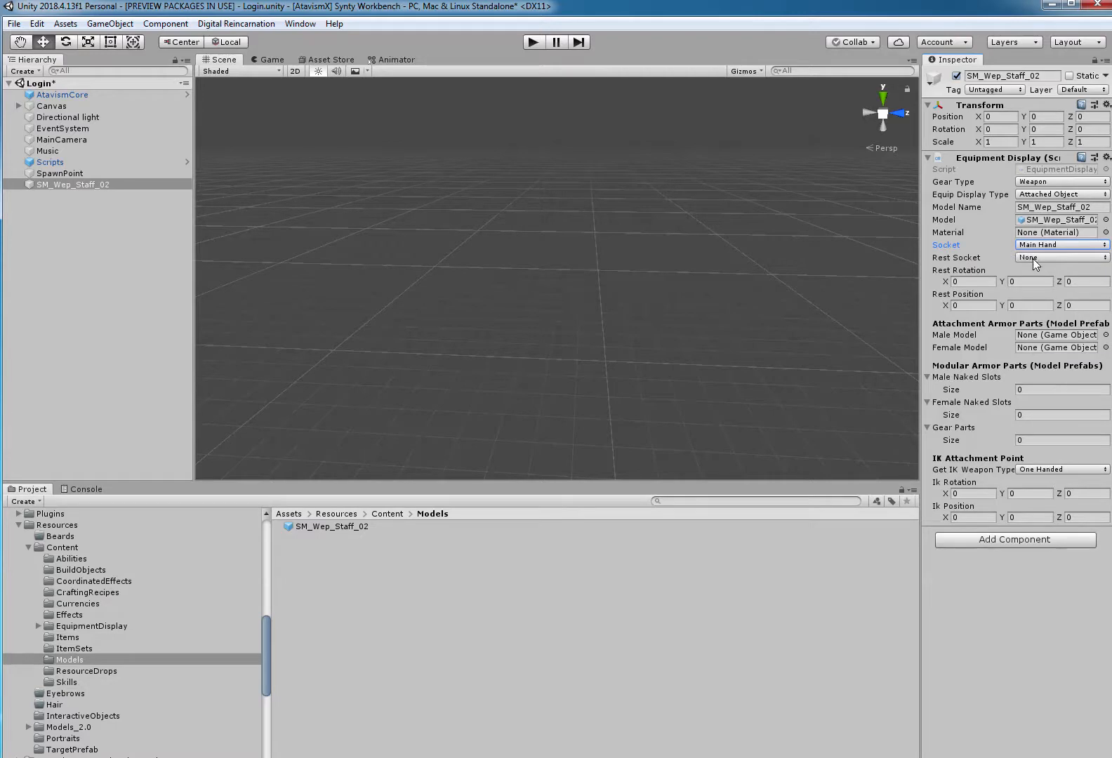
click(1033, 258)
click(1038, 362)
Save the SM_Wep_Staff_02 object as a prefab in the EquipmentDisplay folder and delete it from the Login scene.
click(94, 245)
click(90, 185)
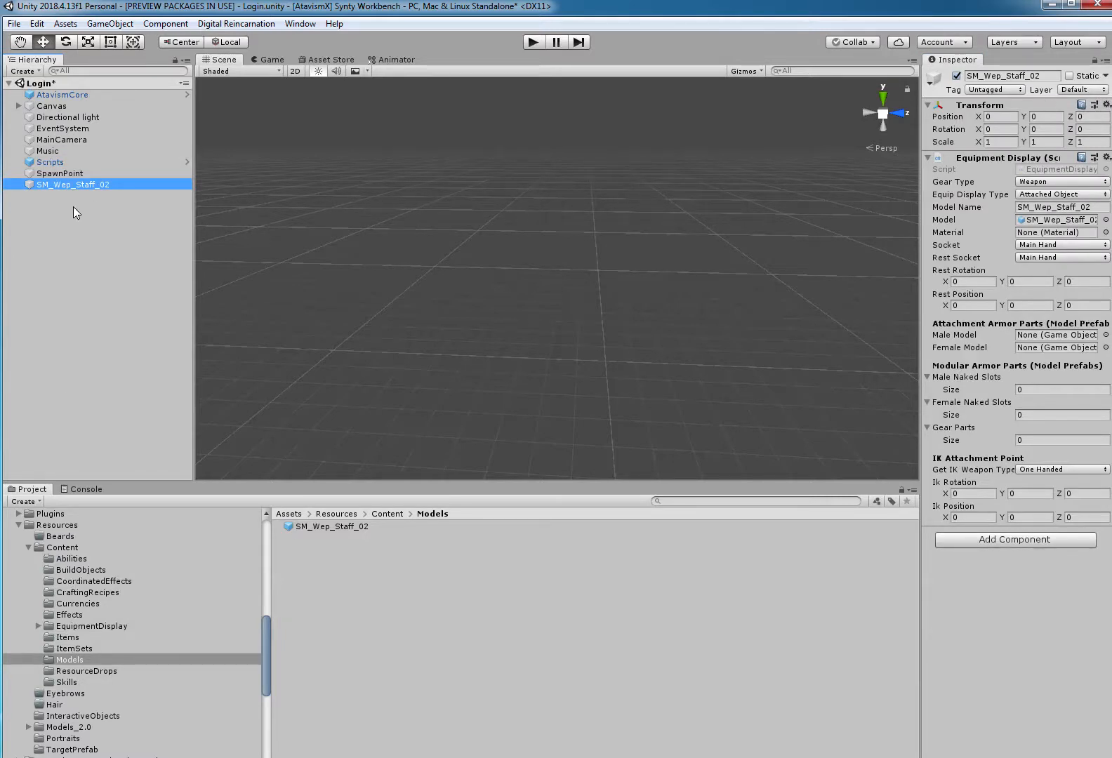
drag(73, 185, 116, 635)
click(370, 660)
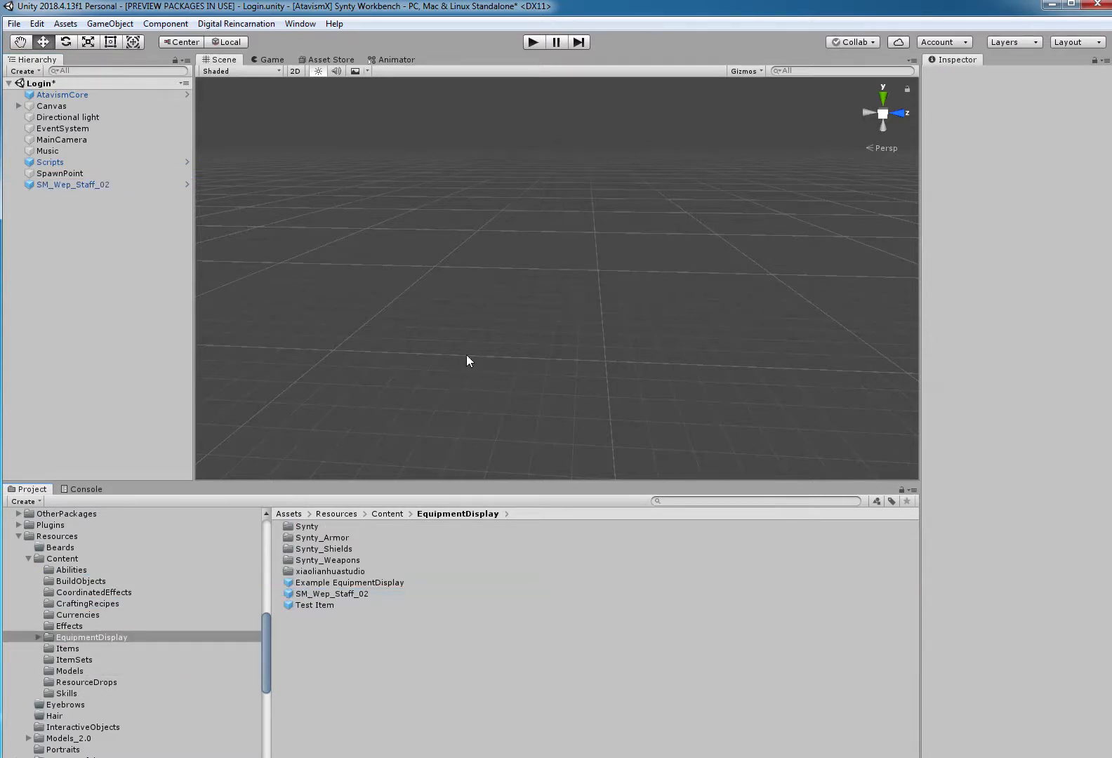
click(102, 186)
key(Delete)
Open the Atavism Editor and start a new item of type Weapon.
click(286, 25)
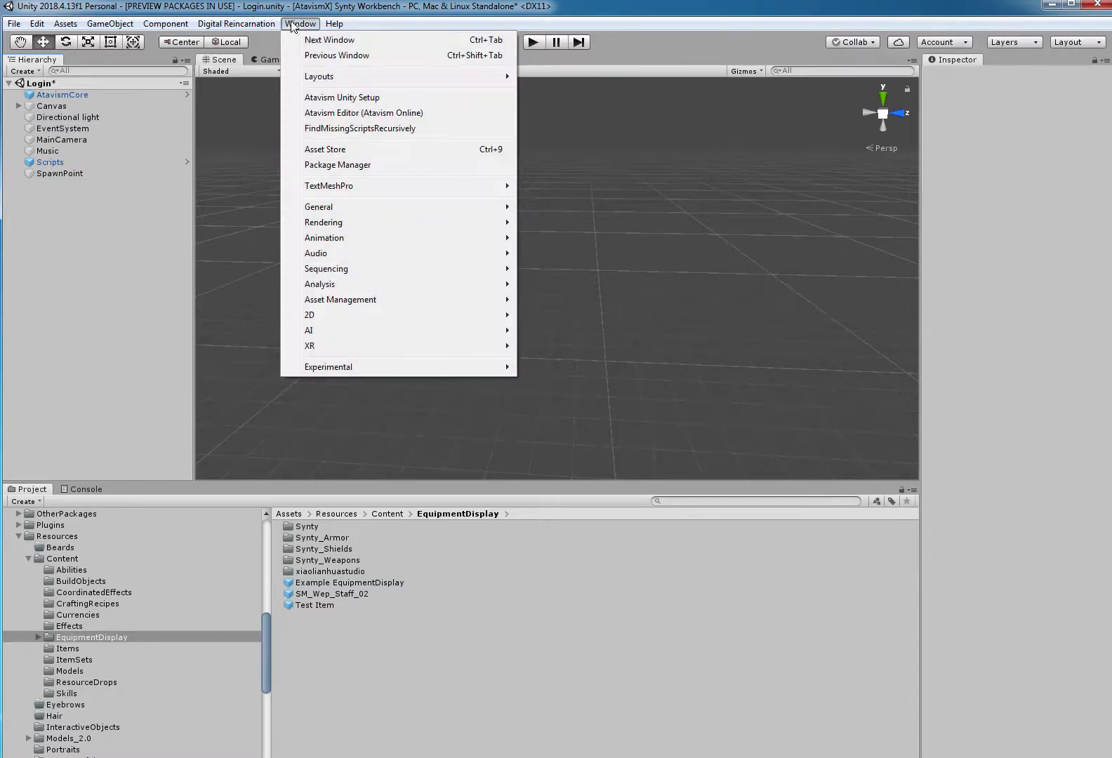
click(333, 110)
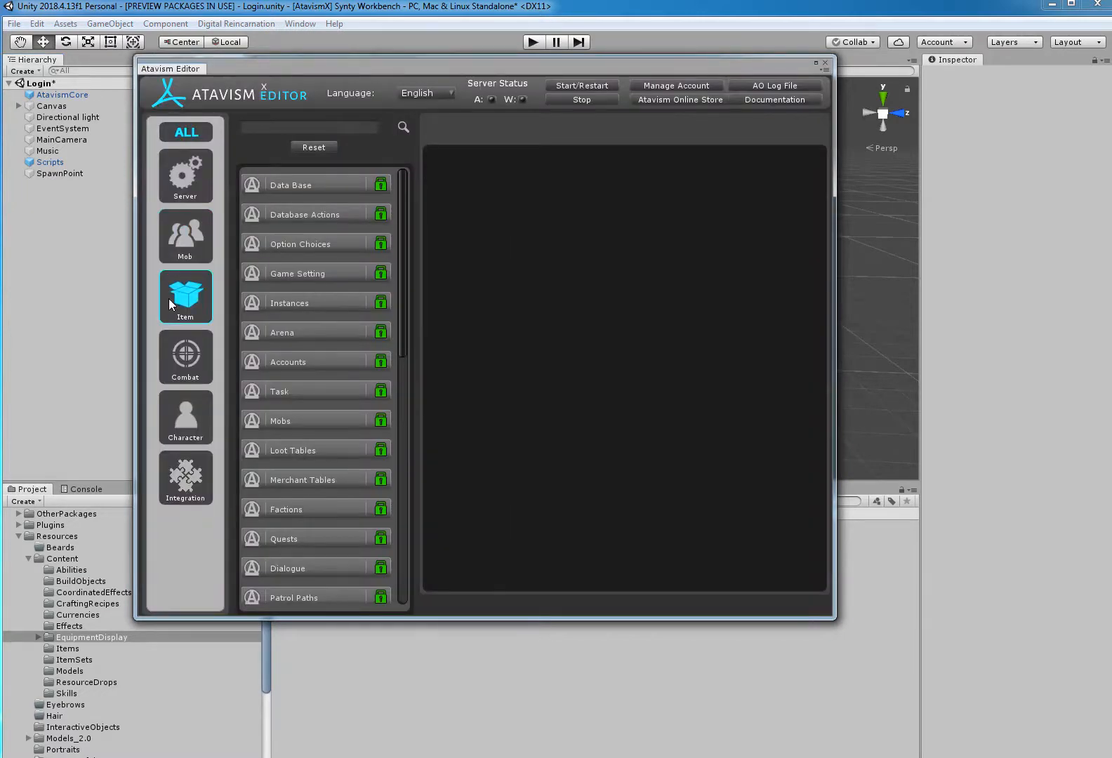
click(185, 298)
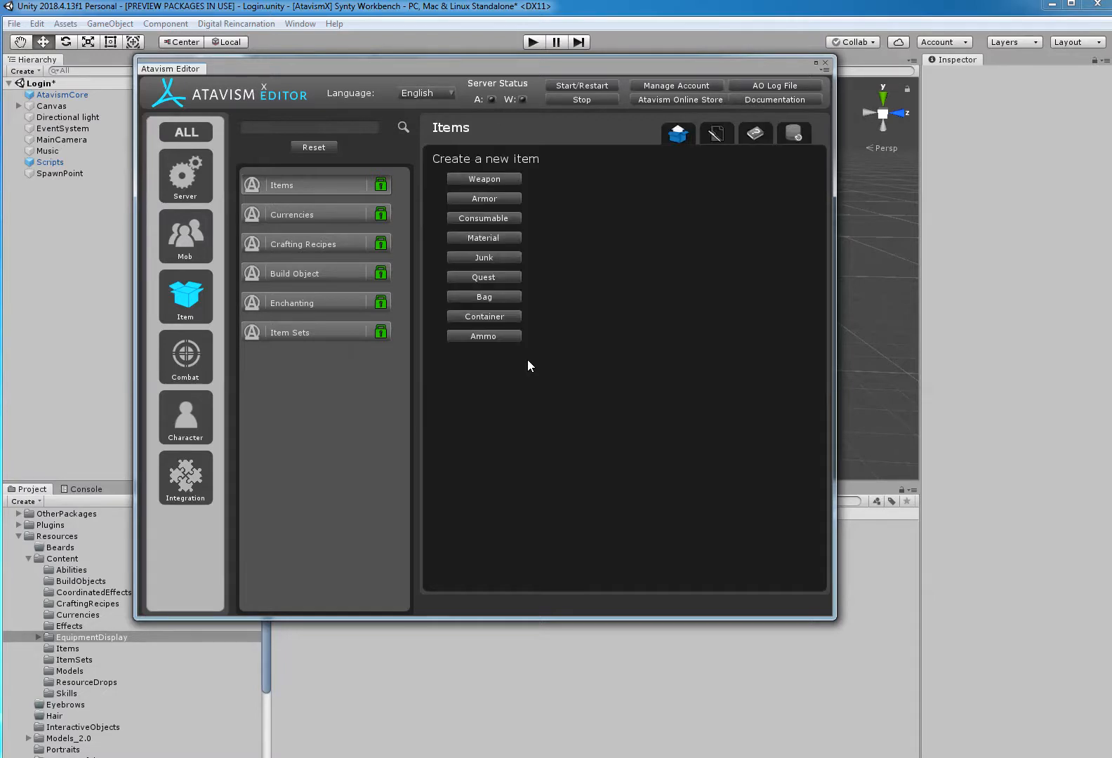
click(504, 179)
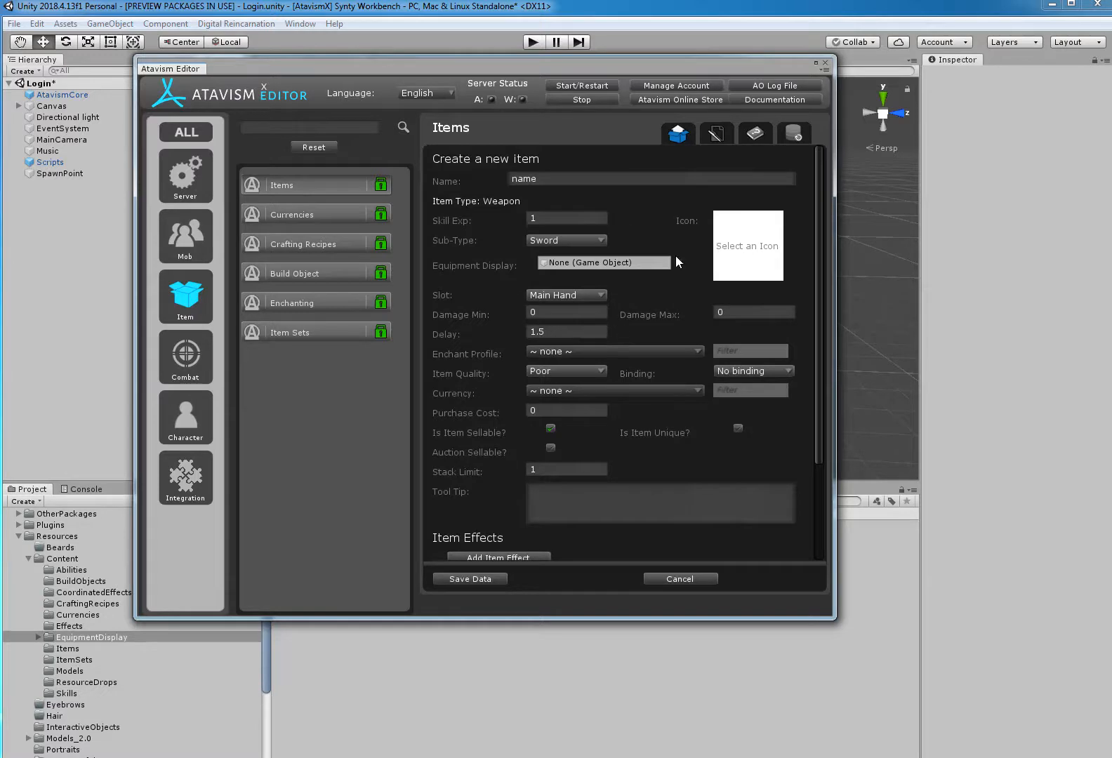
Name the item Tutorial Beat Stick, set its sub-type to Staff and choose an icon for it.
double_click(553, 176)
text(Tutorial Boat Stick)
click(559, 244)
click(562, 307)
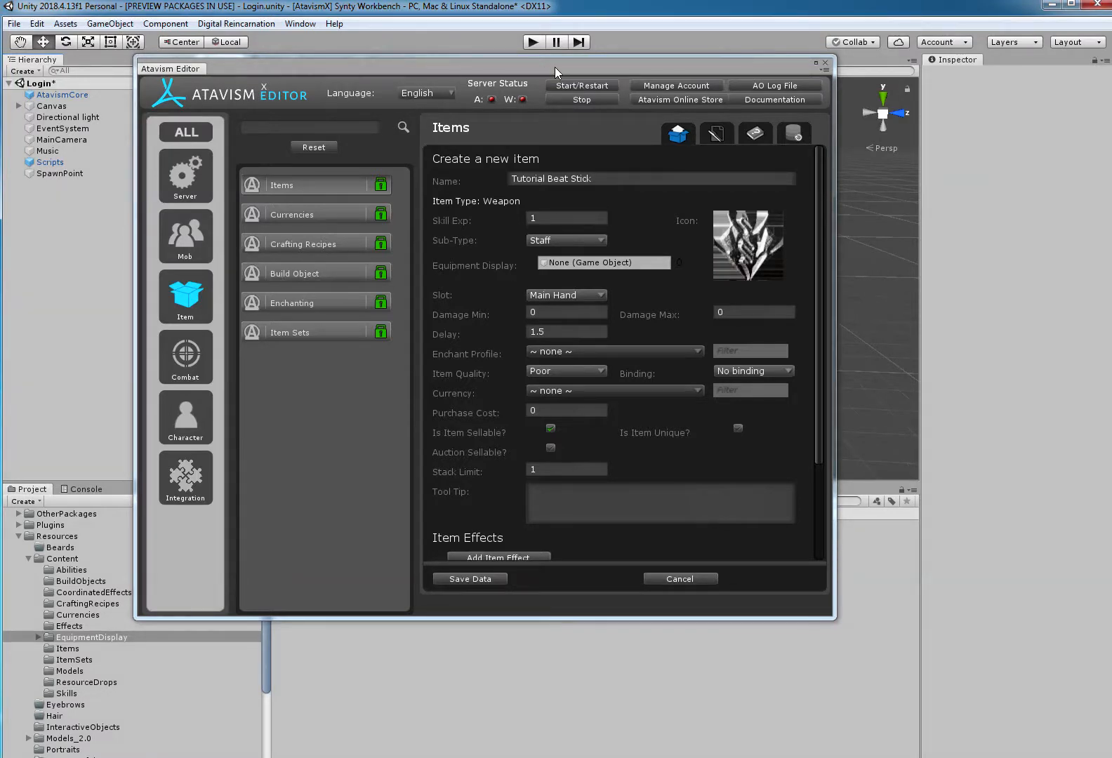
Assign the SM_Wep_Staff_02 prefab from EquipmentDisplay as the item's equipment display and save the item data.
drag(339, 66, 562, 67)
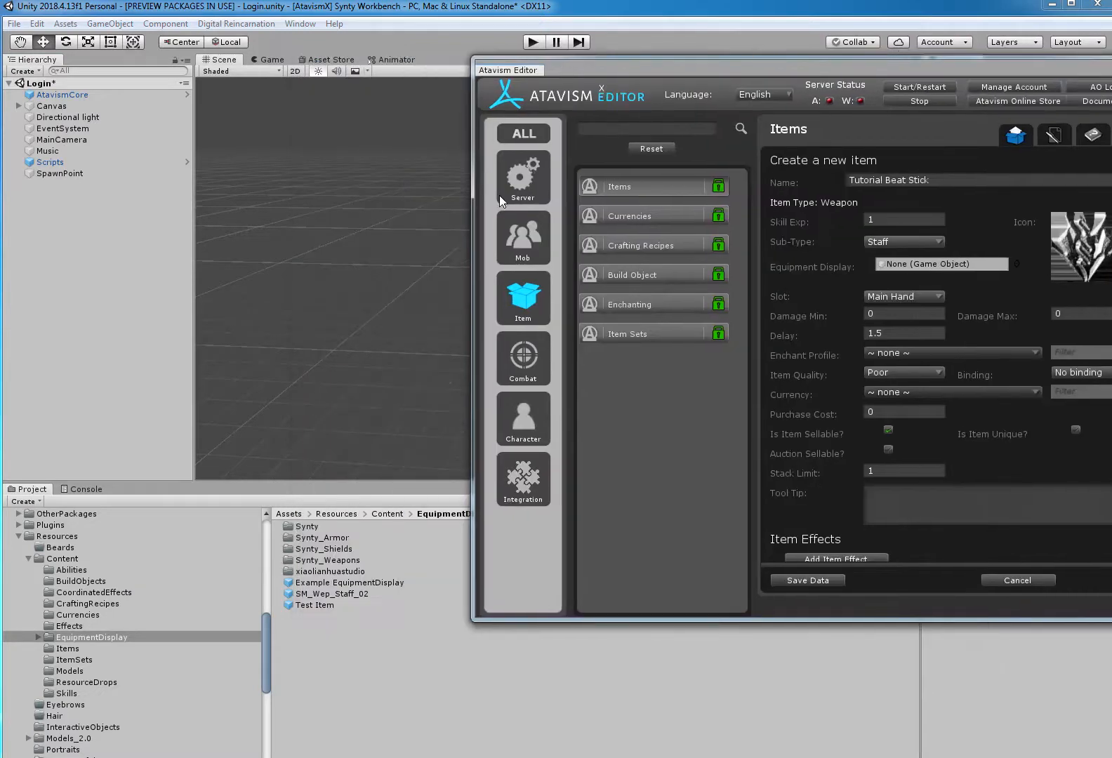
drag(352, 595, 892, 425)
drag(932, 271, 929, 262)
drag(917, 65, 524, 63)
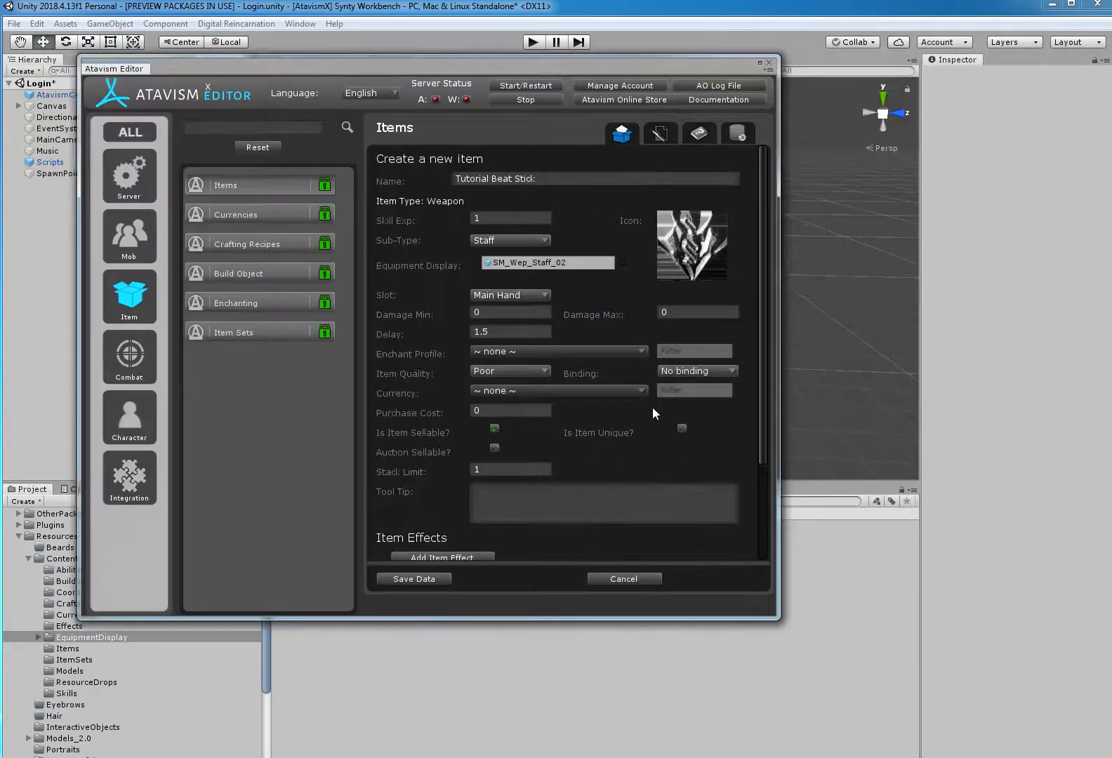
scroll(555, 315, down, 4)
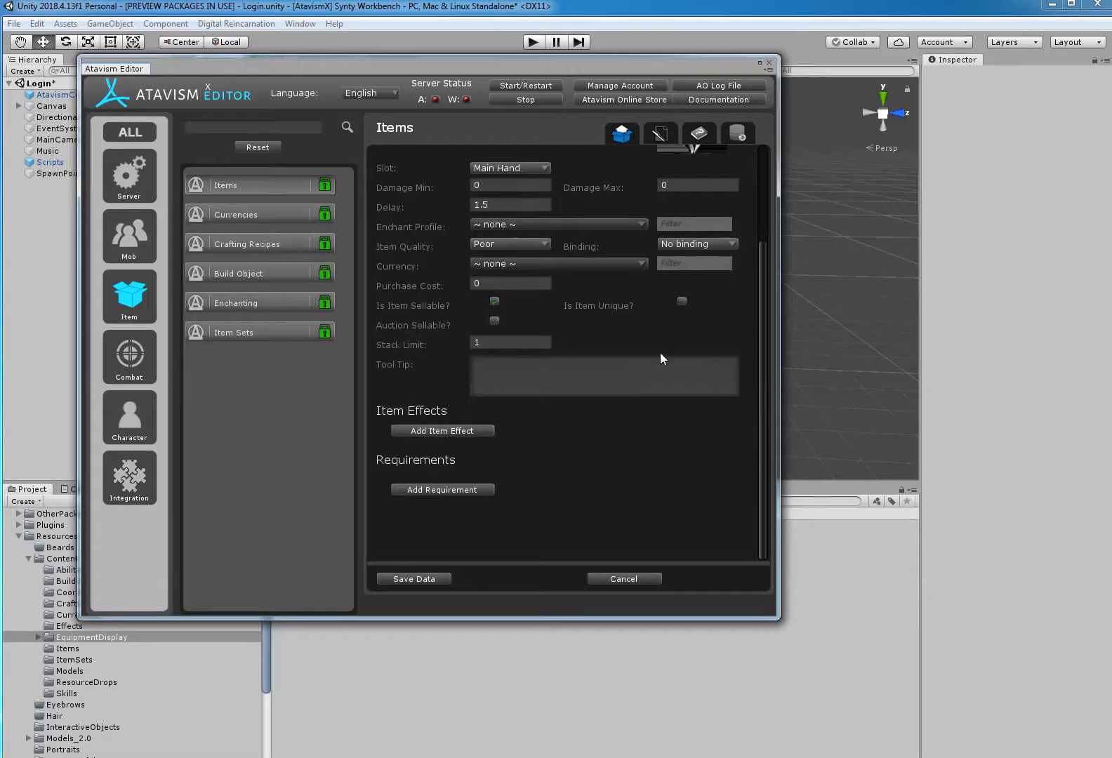
click(437, 577)
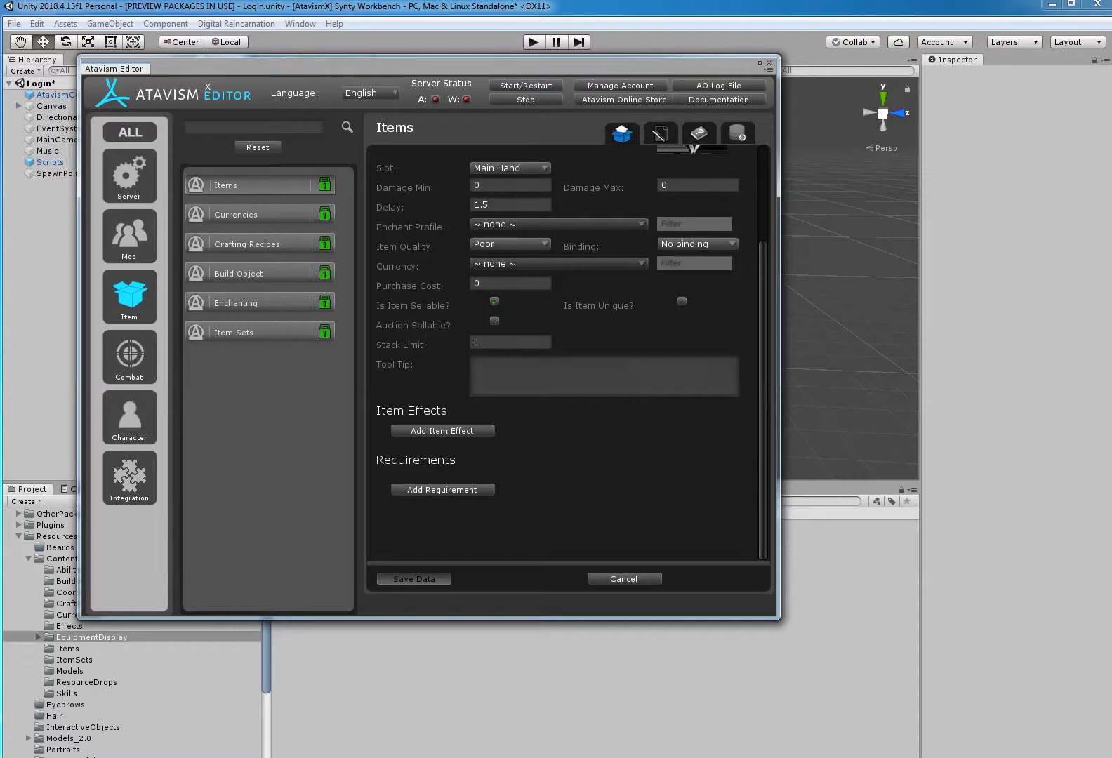
Add one Tutorial Beat Stick as an equipped starting item to the Human Warrior character template and save the data.
click(138, 406)
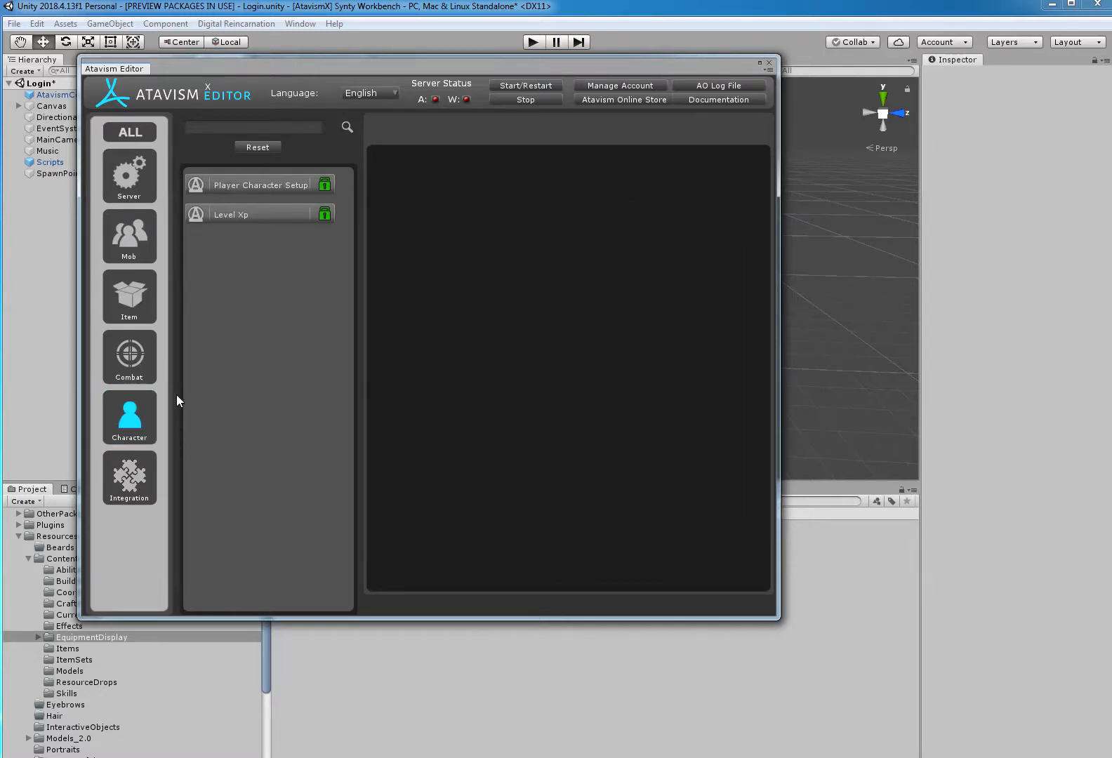
click(280, 182)
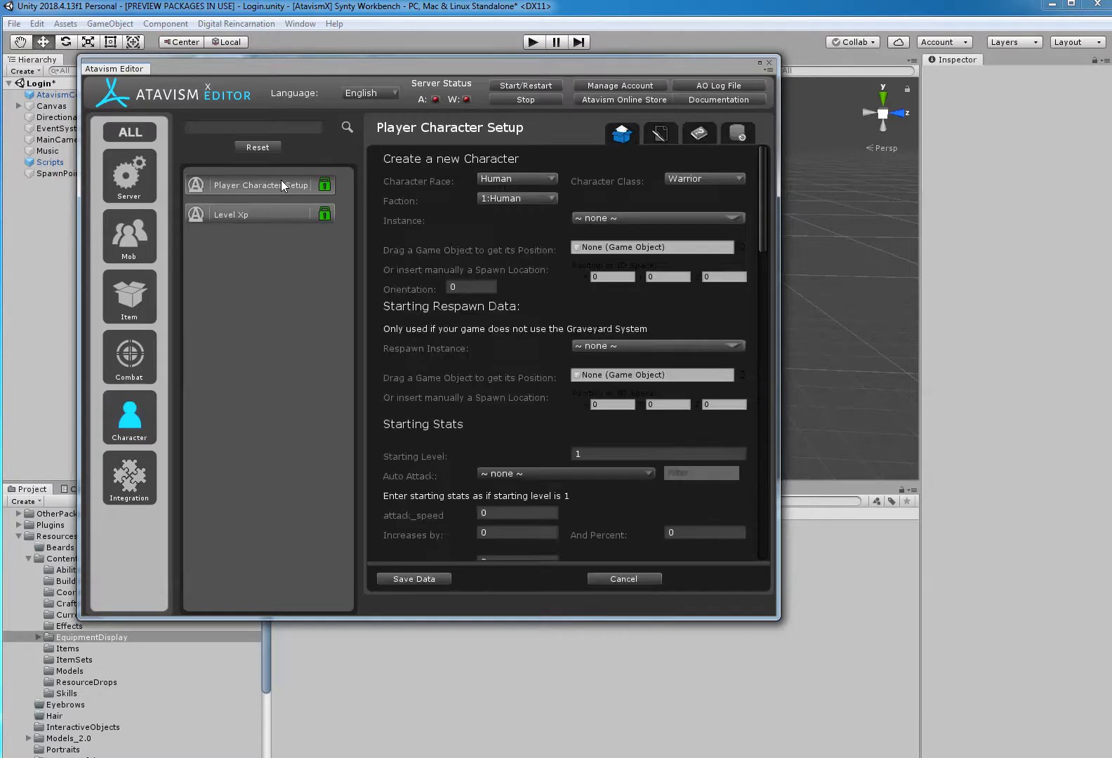
click(660, 133)
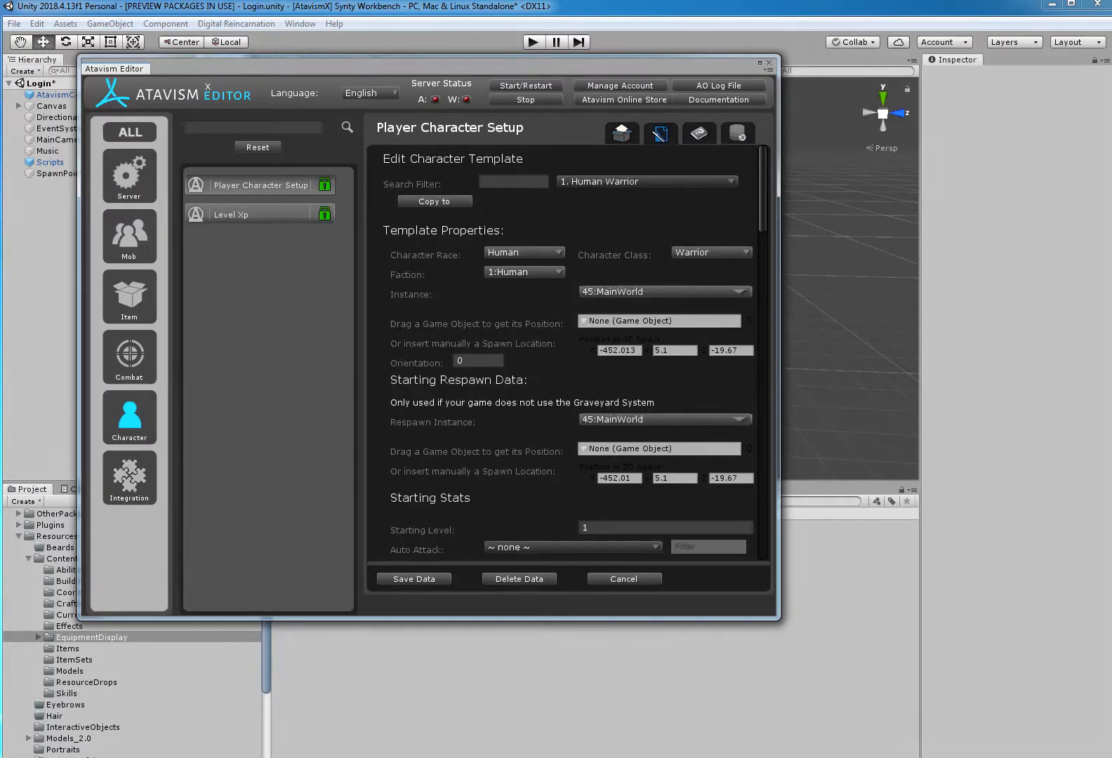
drag(760, 191, 737, 559)
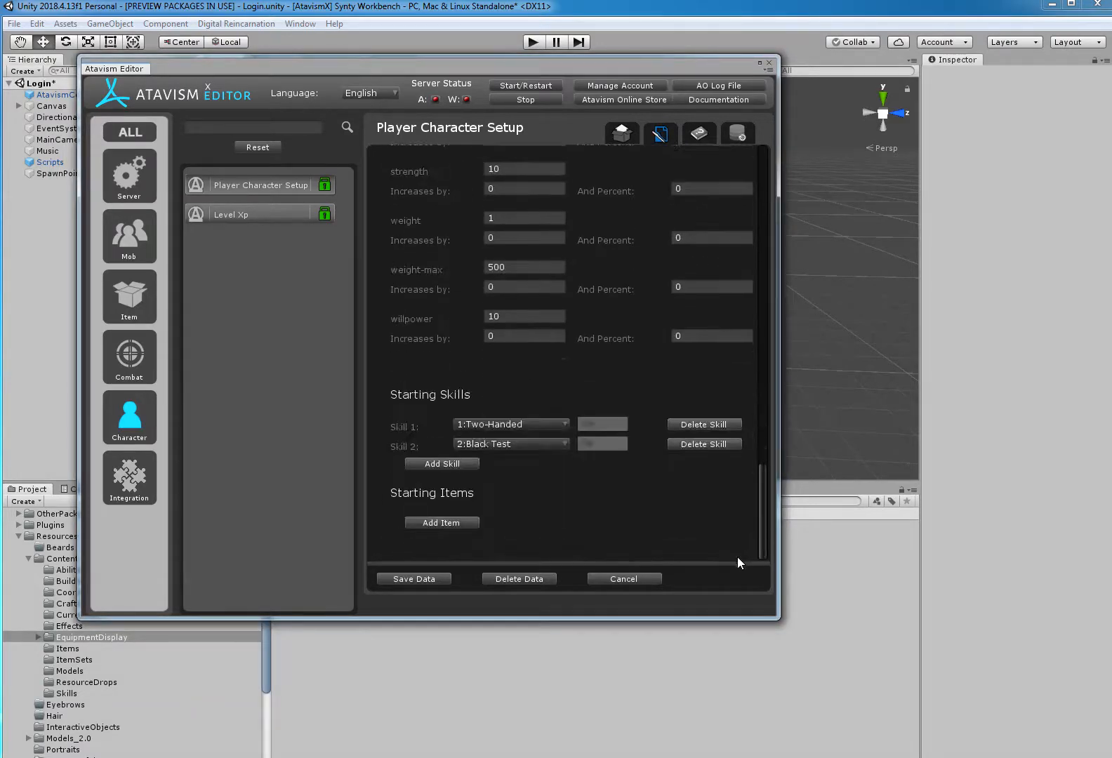
click(422, 522)
click(520, 522)
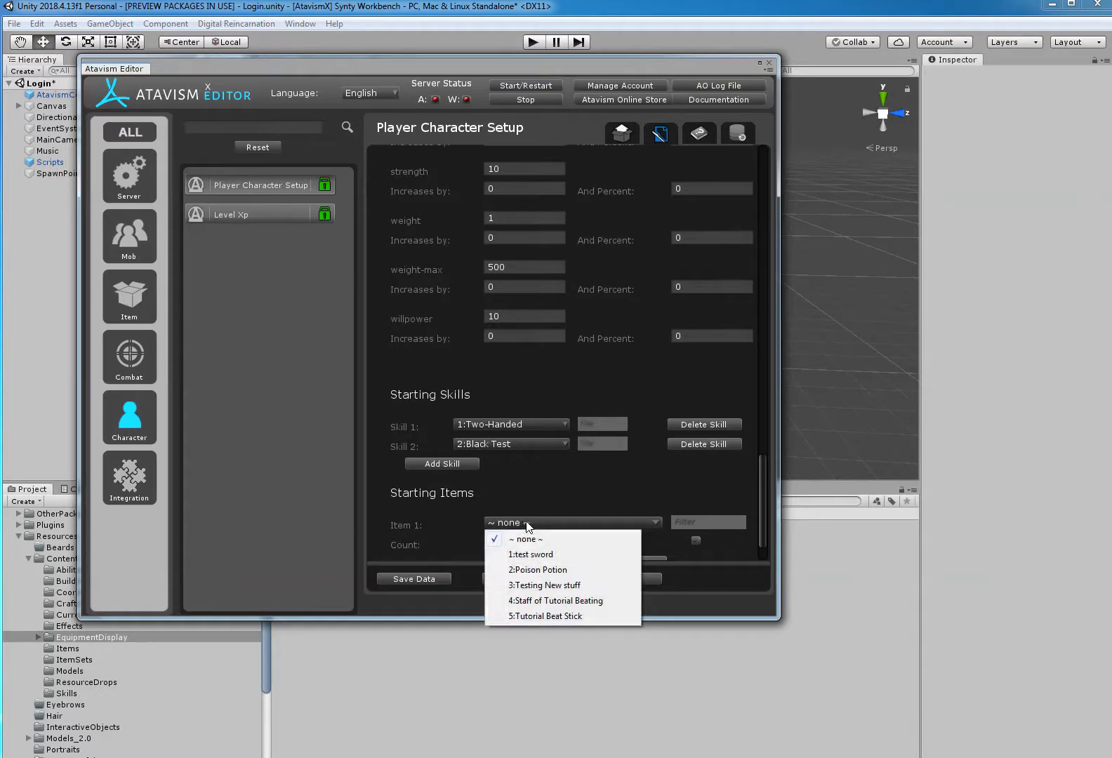
click(575, 616)
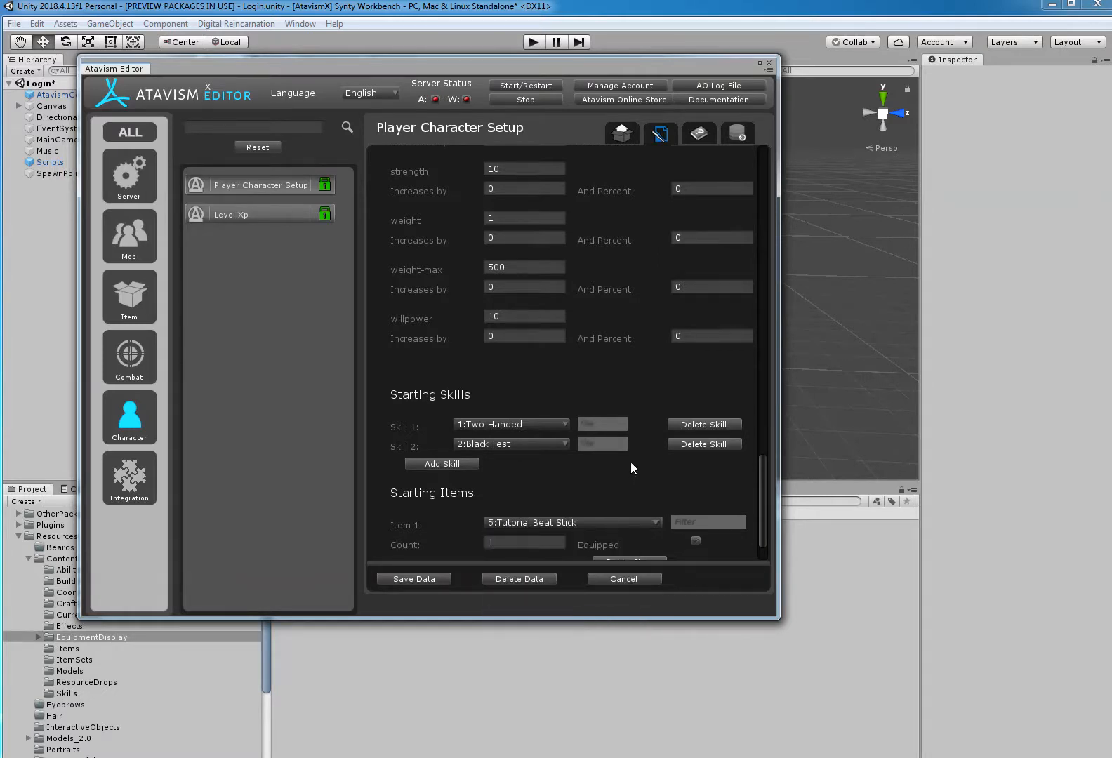
scroll(630, 462, down, 2)
click(697, 480)
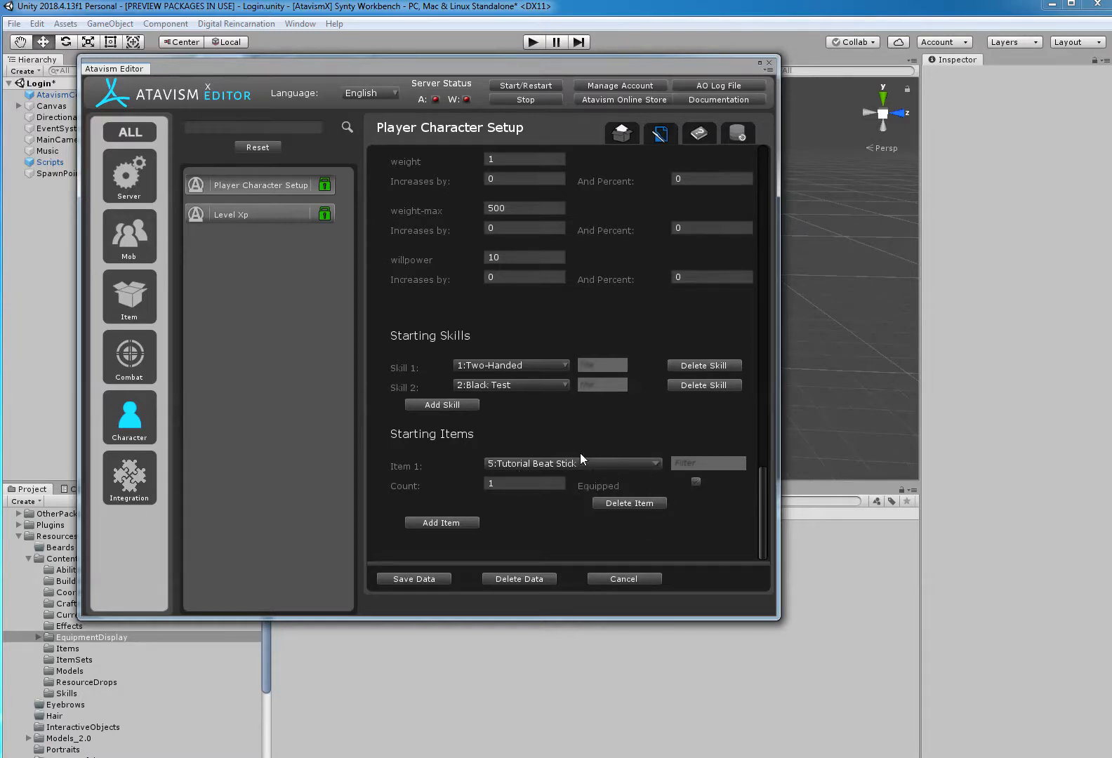
click(428, 581)
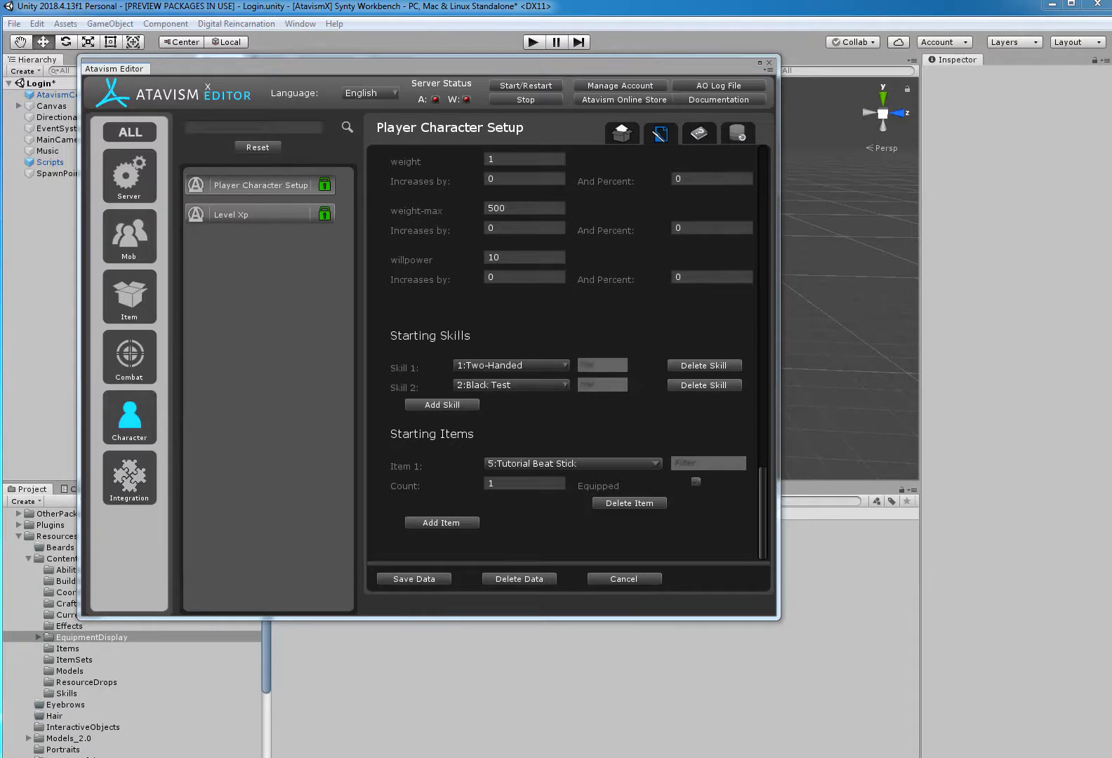
Close the Atavism Editor, run the game and log in with the remembered account.
click(769, 63)
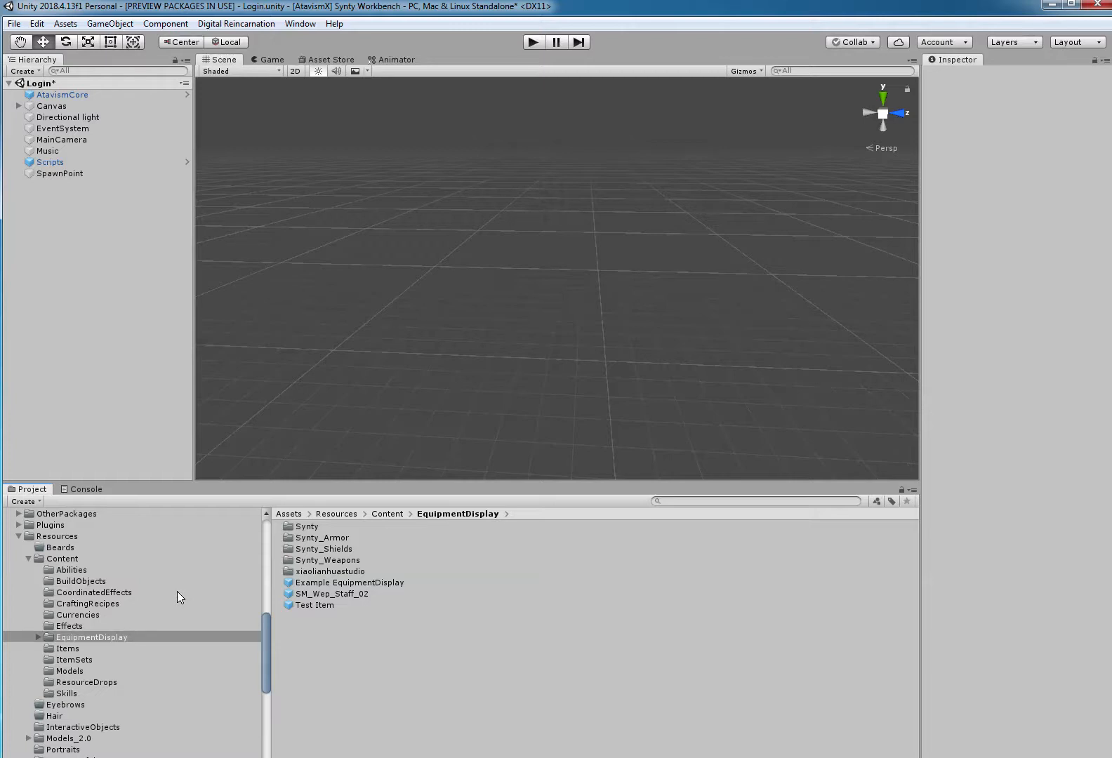
click(534, 41)
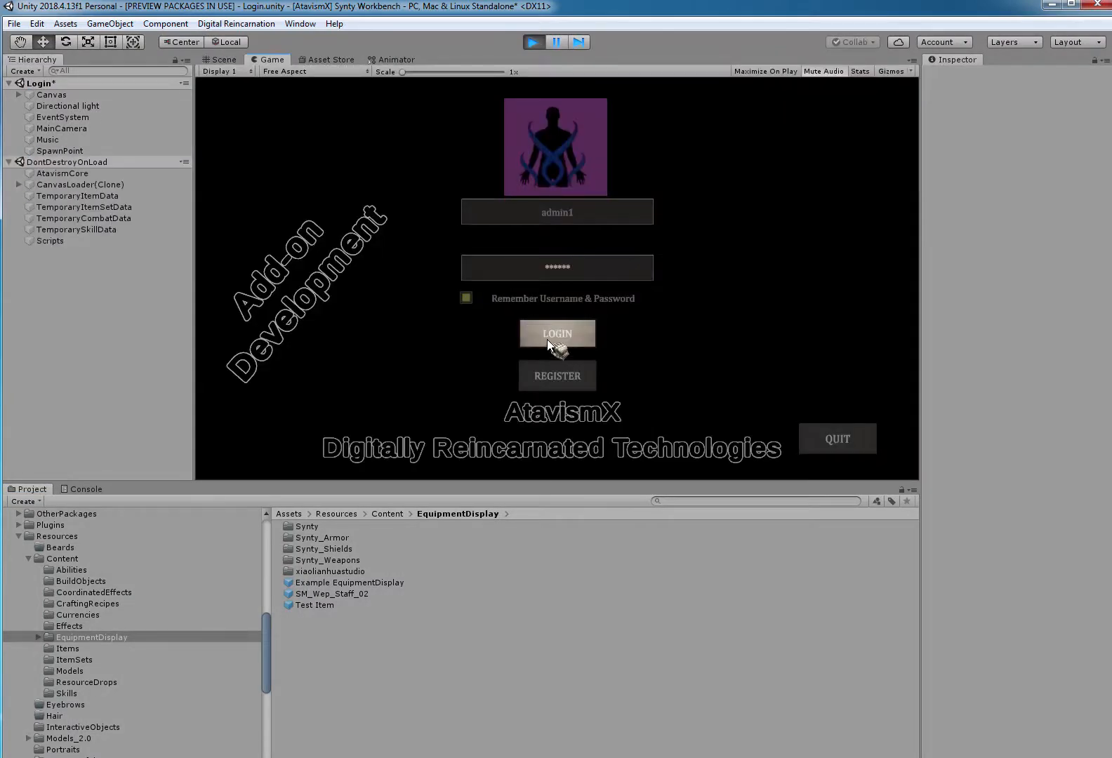
click(548, 341)
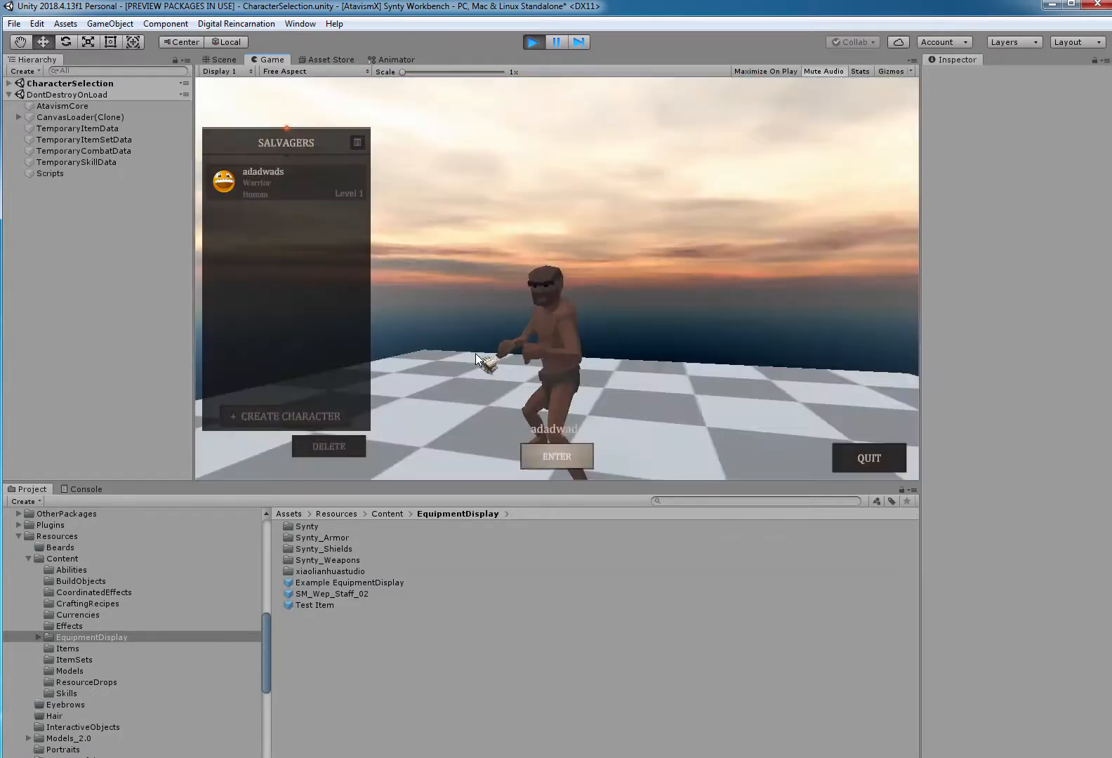
Enter the world with the existing Human Warrior and inspect its equipped staff and inventory items.
click(546, 450)
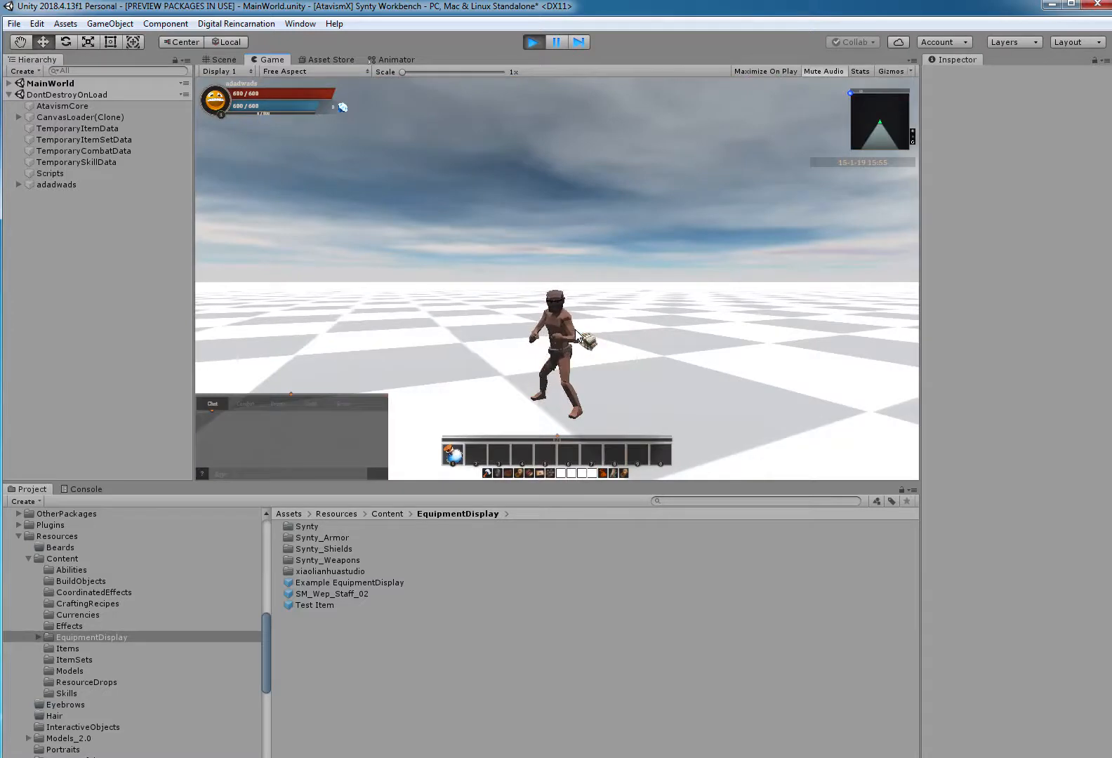
drag(576, 332, 586, 305)
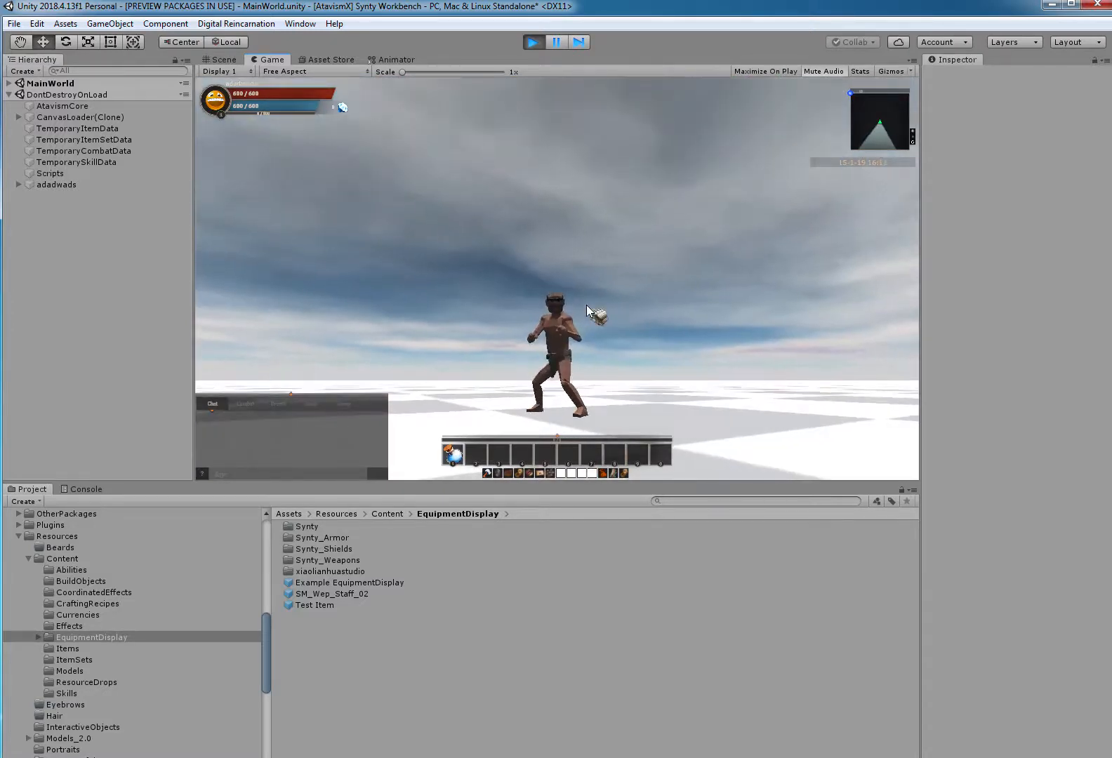
key(c)
key(i)
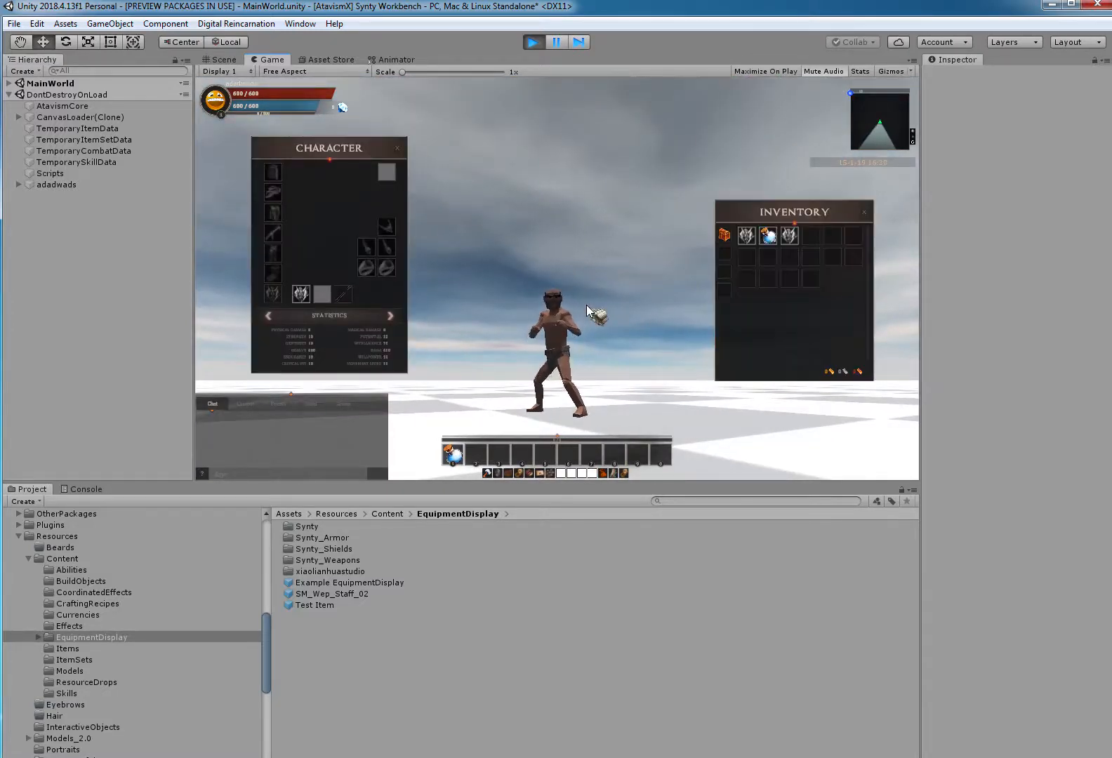
mouse_move(309, 296)
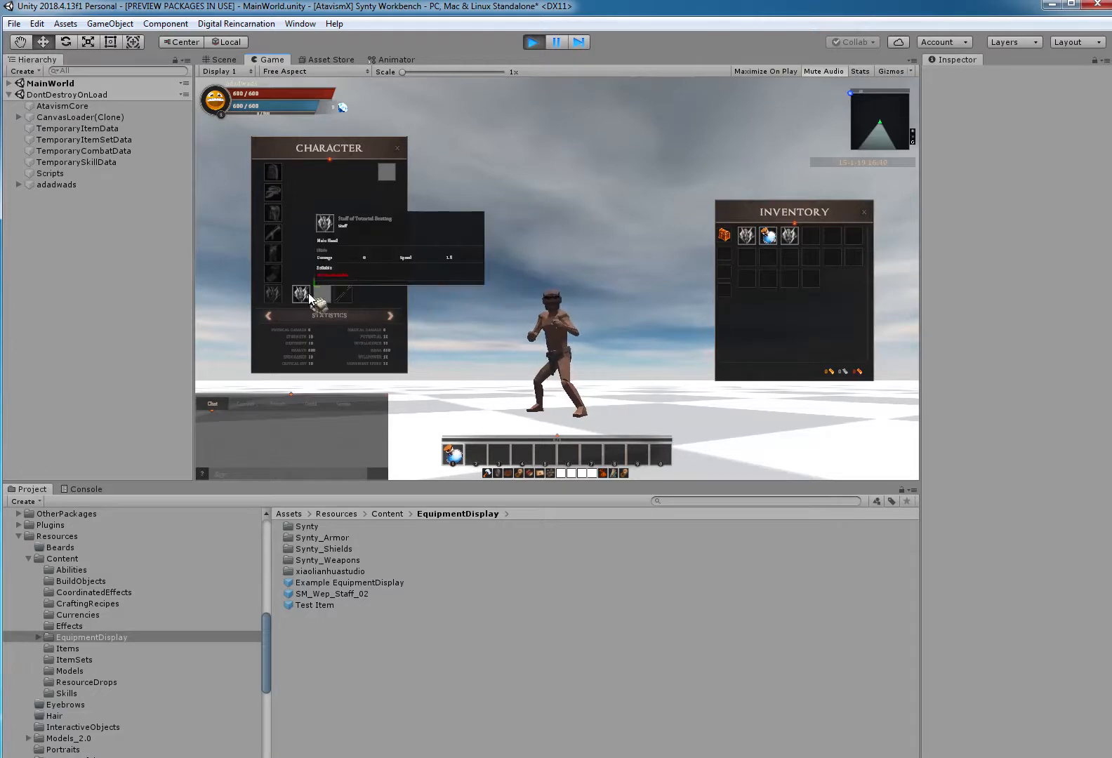
mouse_move(750, 245)
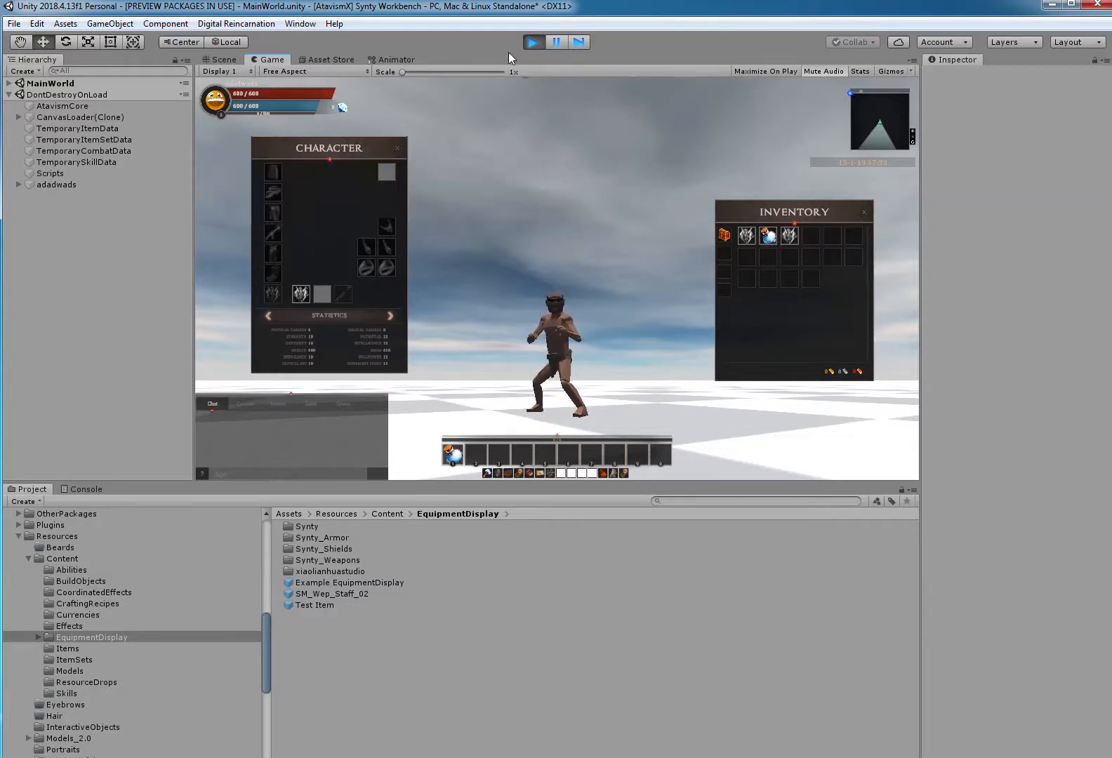
Log out to the character selection and delete the existing Human Warrior.
key(Escape)
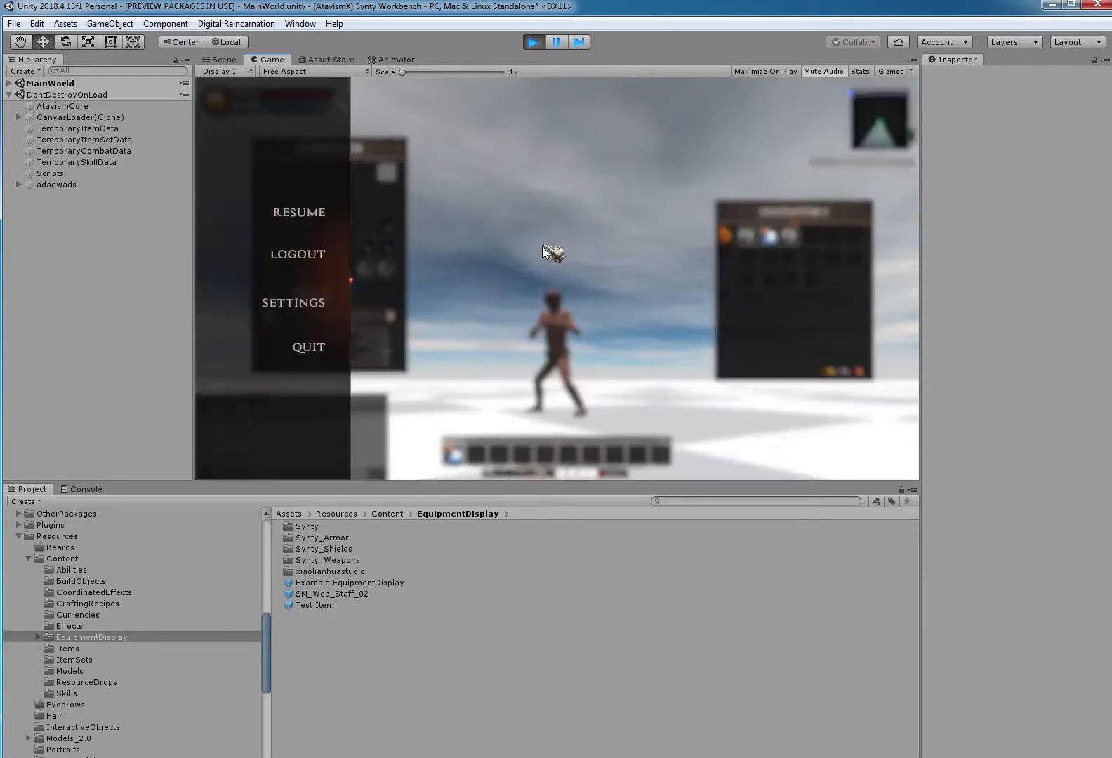
click(319, 254)
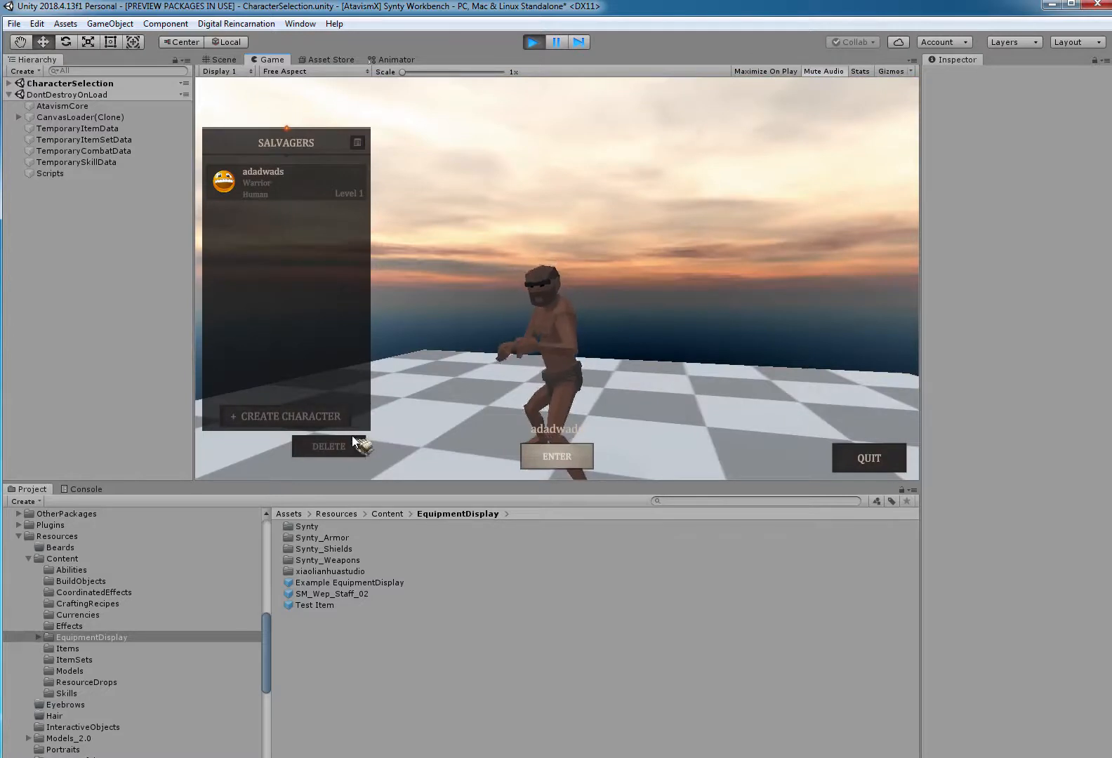
click(353, 440)
click(509, 340)
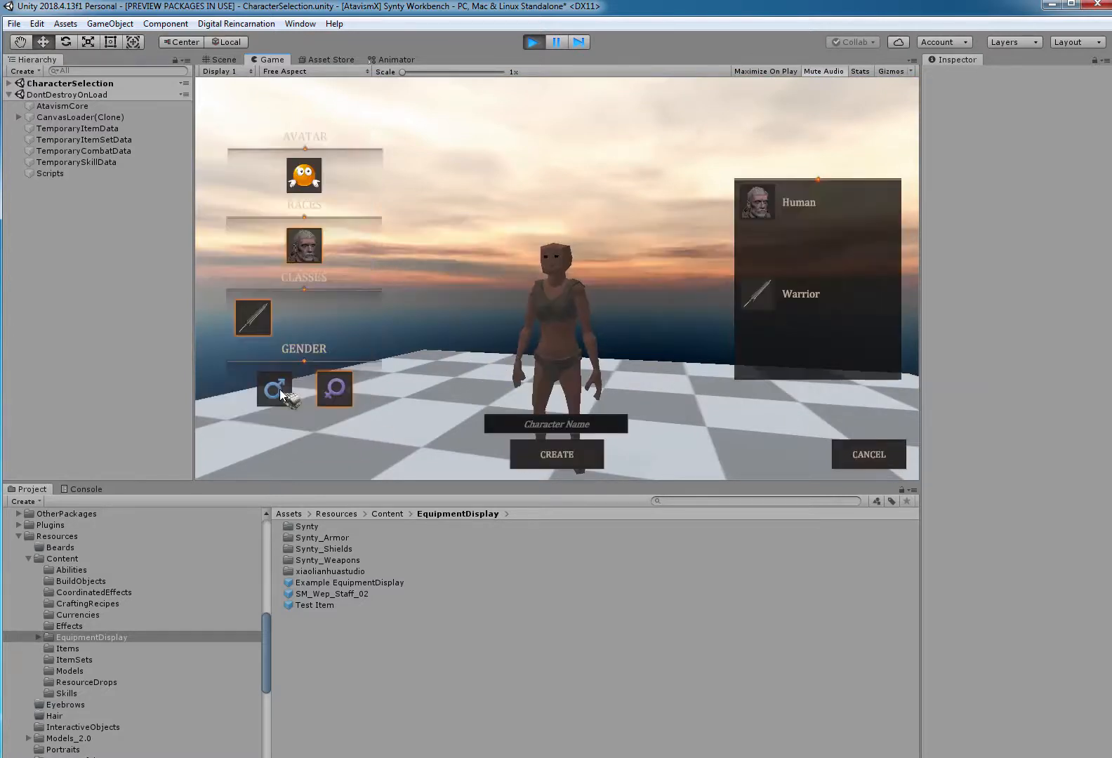
Create a male Human Warrior character named dsfesffsfd.
click(277, 392)
click(597, 424)
text(ds)
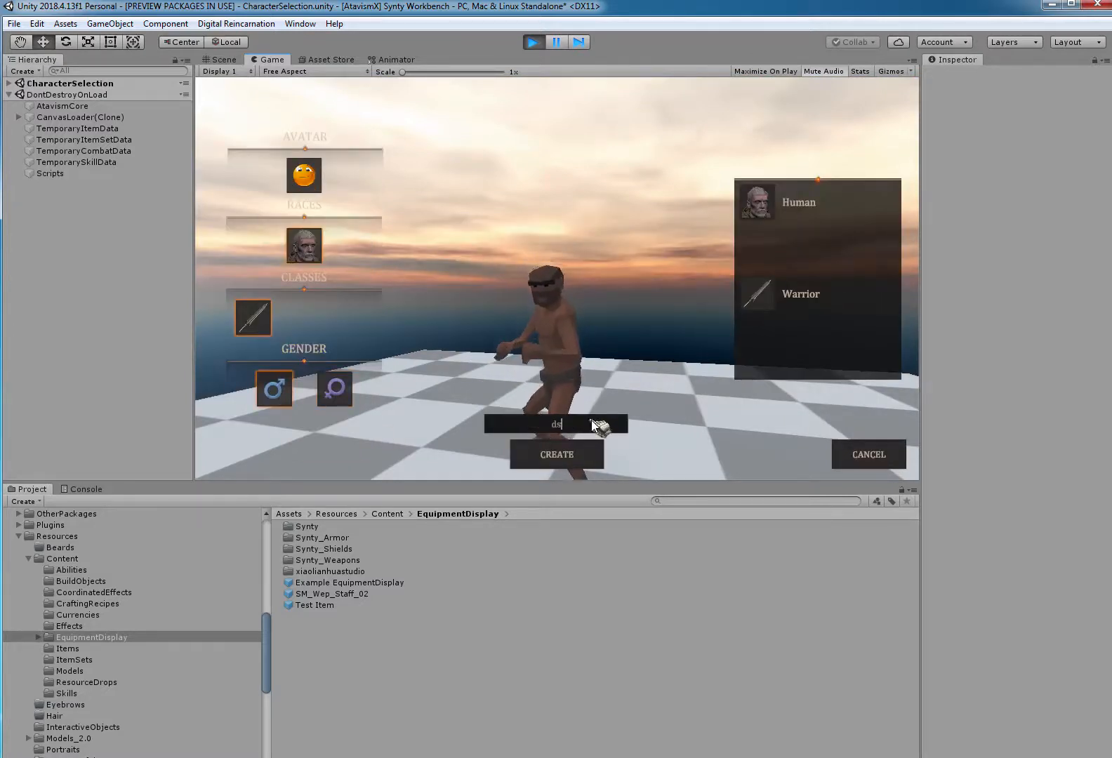
text(fesffsfd)
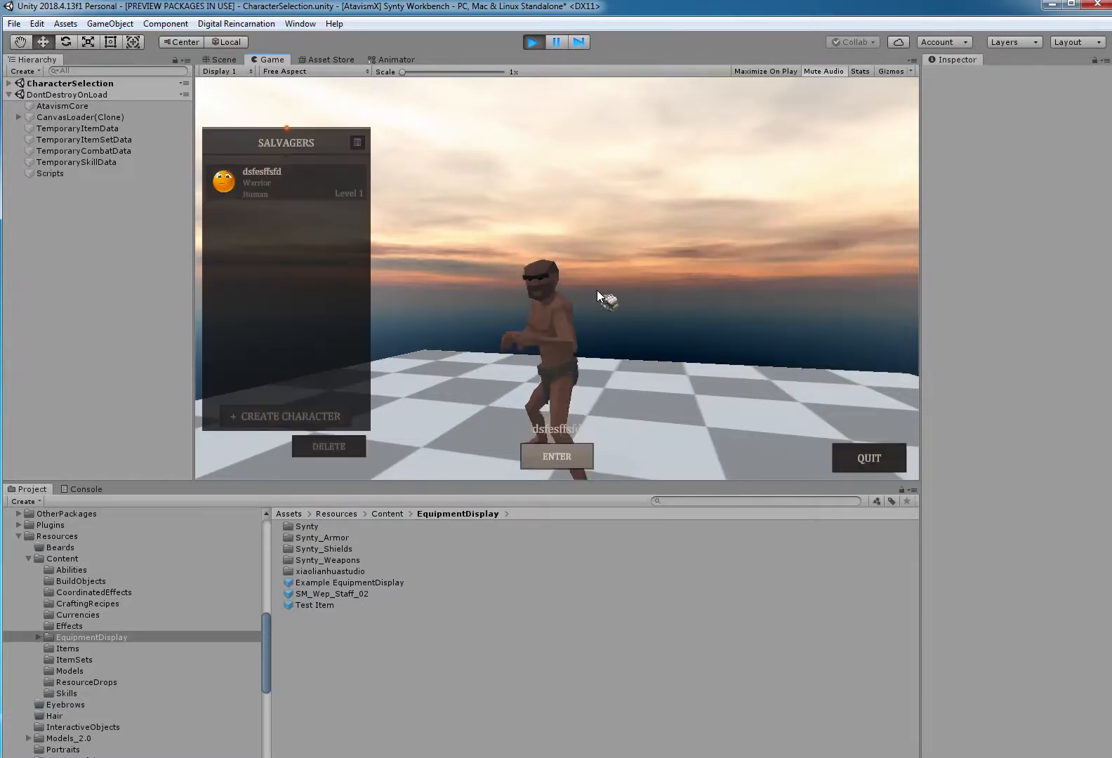
Enter the world with the new character and equip the staff from its inventory.
click(574, 447)
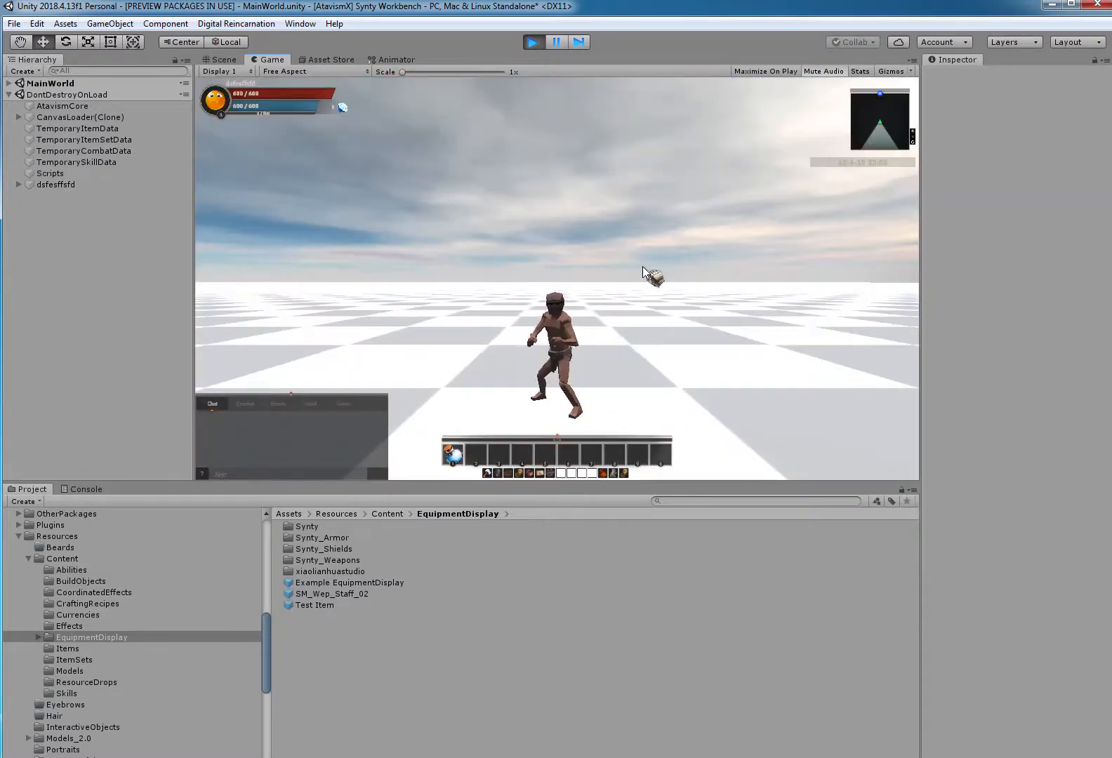
key(c)
key(i)
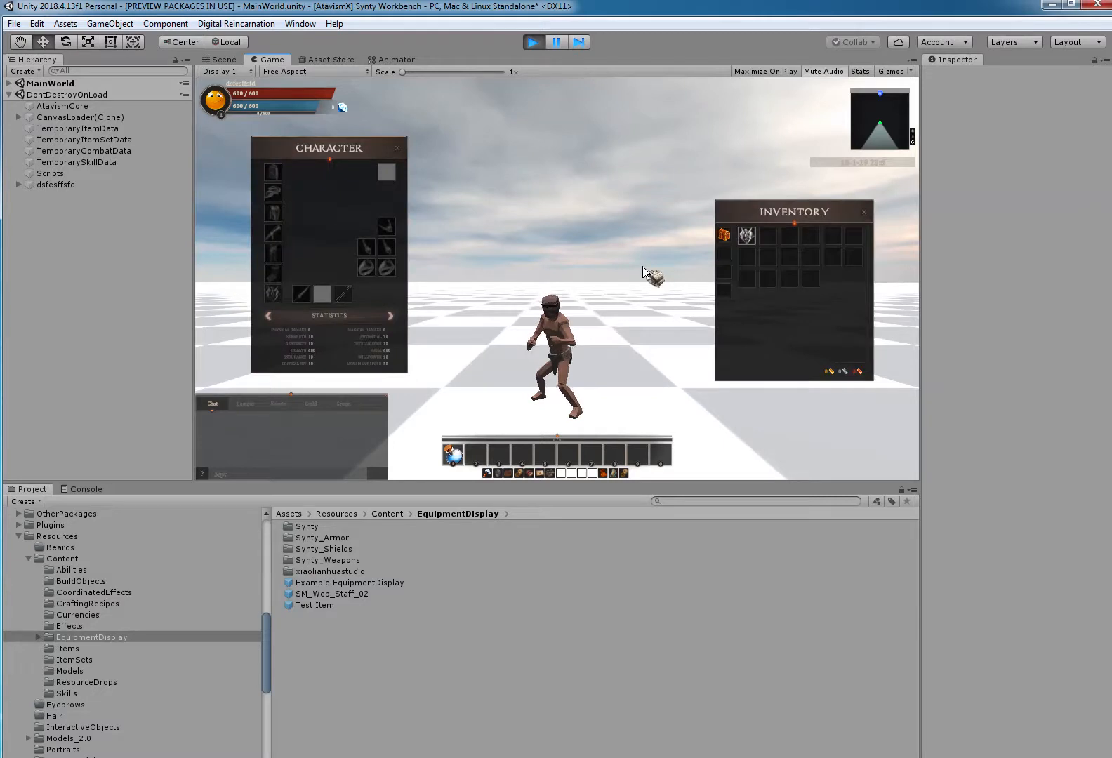
right_click(746, 240)
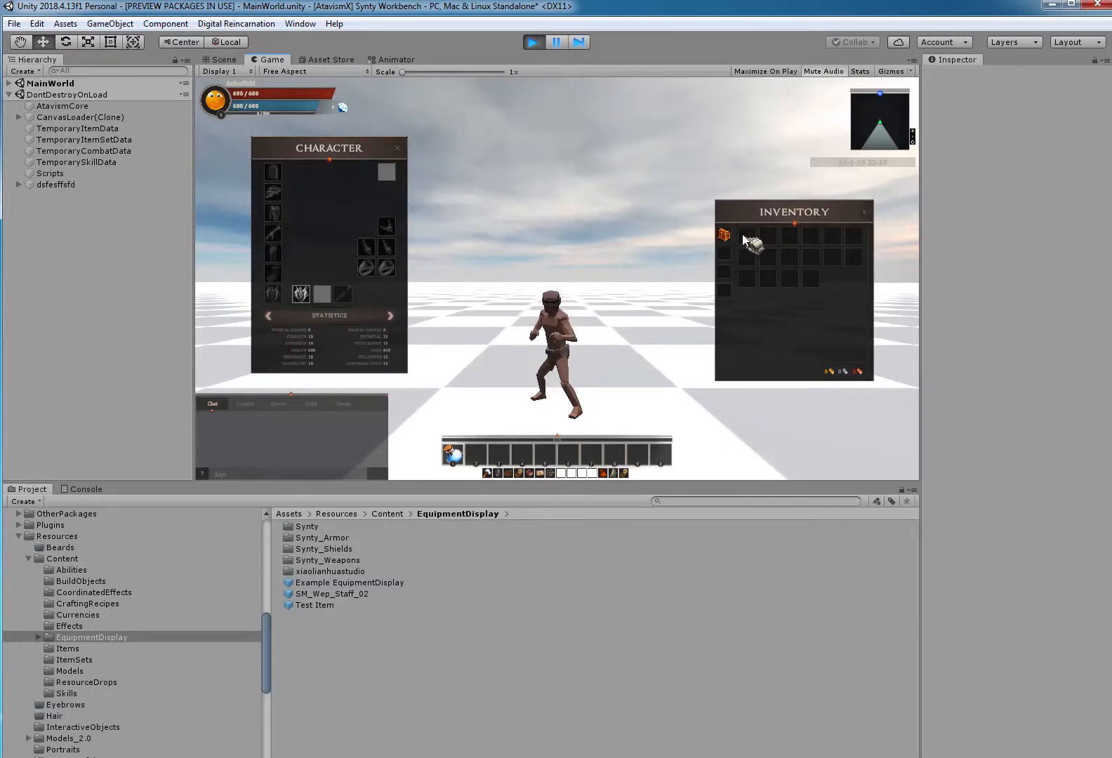
Frame the character's Modular_Characters object in the Scene view and examine the equipped staff's size and placement.
click(226, 60)
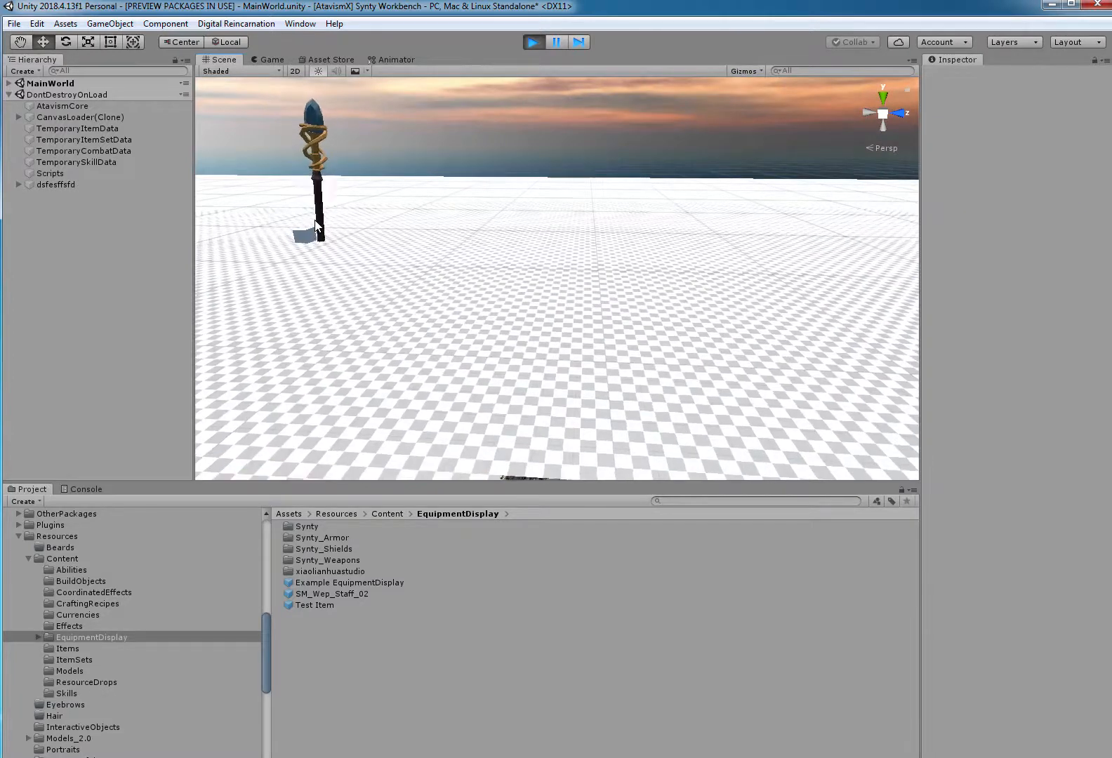
click(18, 183)
double_click(62, 197)
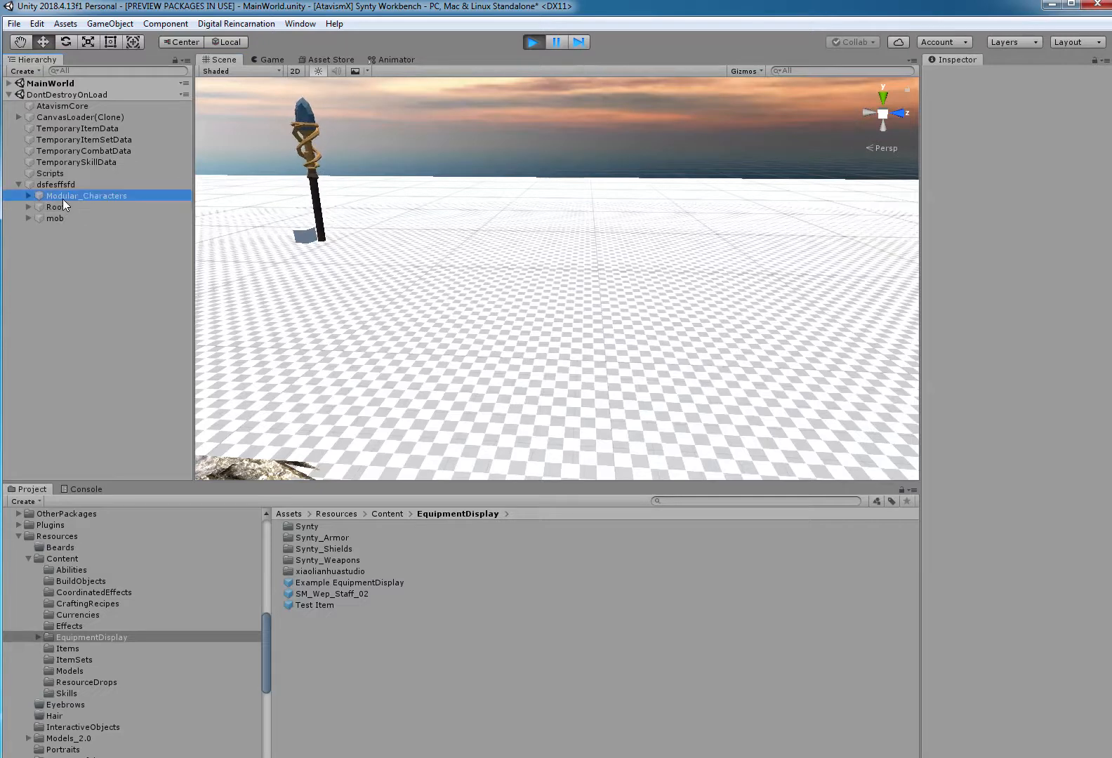
scroll(560, 240, down, 15)
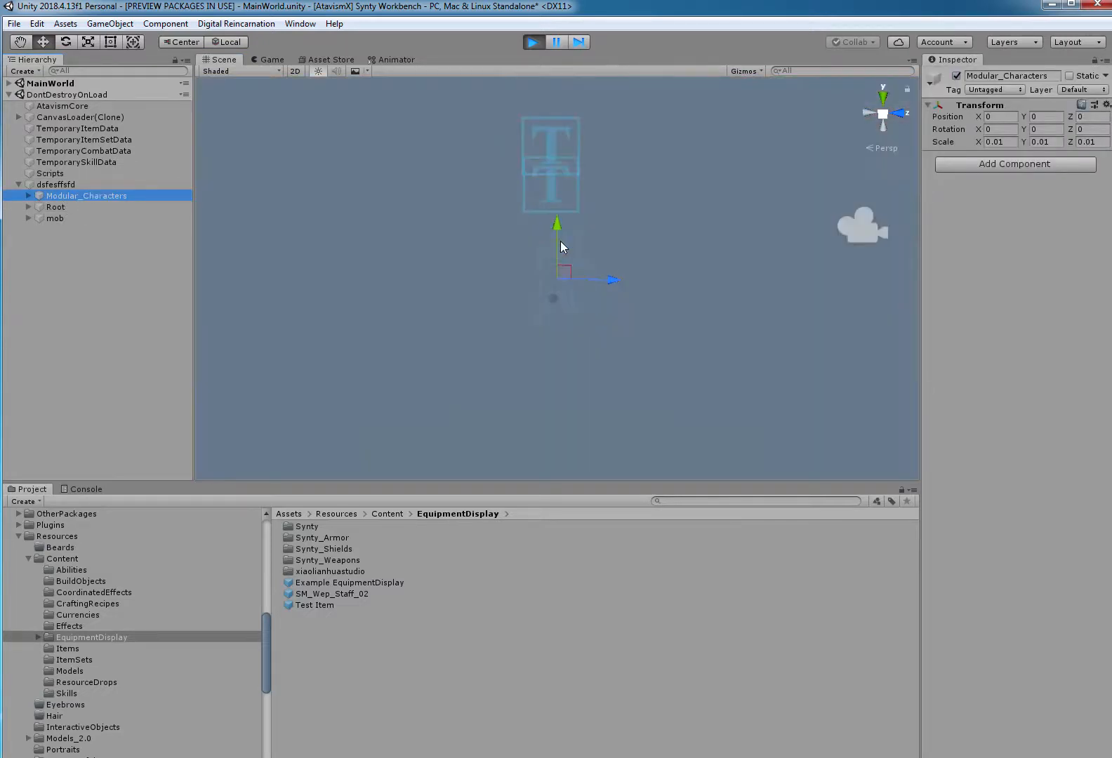
scroll(560, 241, down, 5)
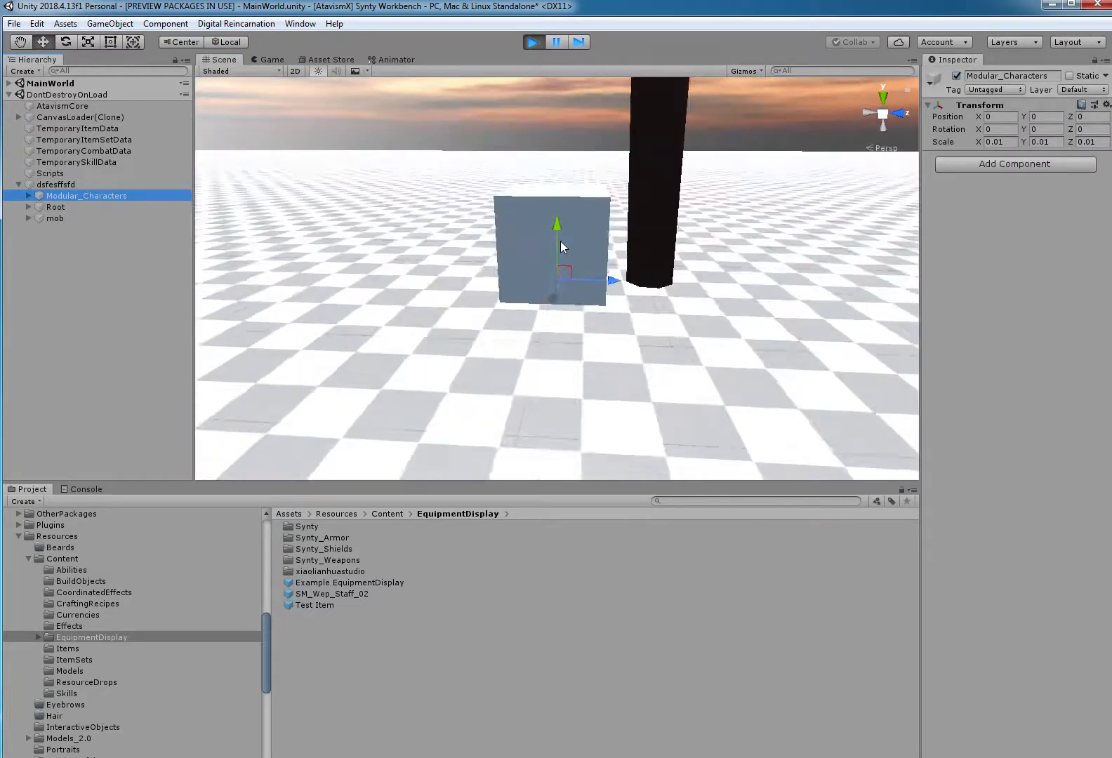
scroll(560, 240, down, 2)
scroll(561, 241, down, 5)
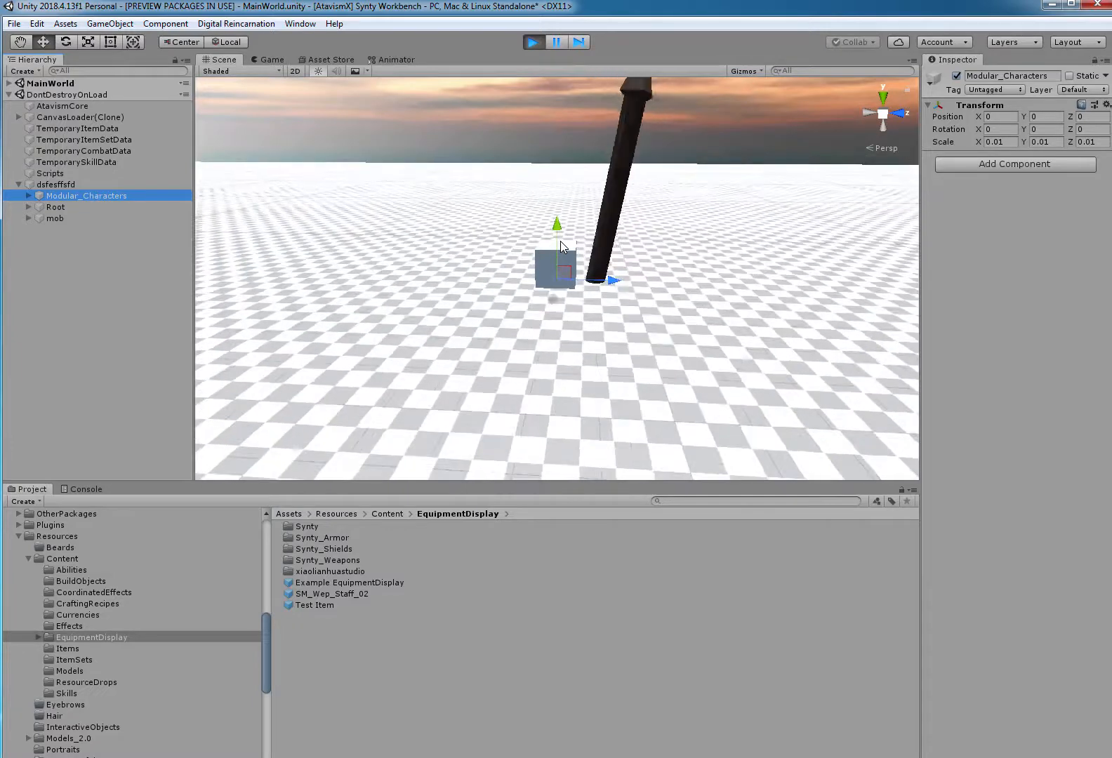
scroll(560, 240, down, 2)
scroll(560, 240, up, 2)
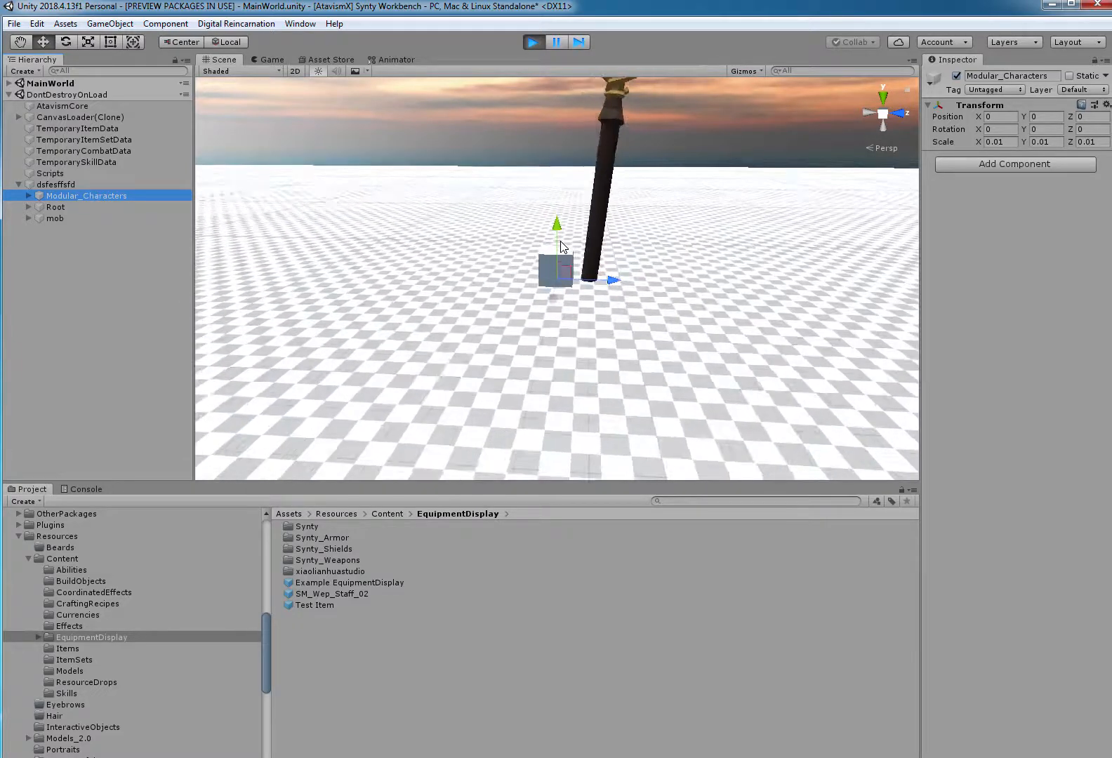
Stop the game and place the SM_Wep_Staff_02 prefab from the Content/Models folder into the Login scene.
click(529, 45)
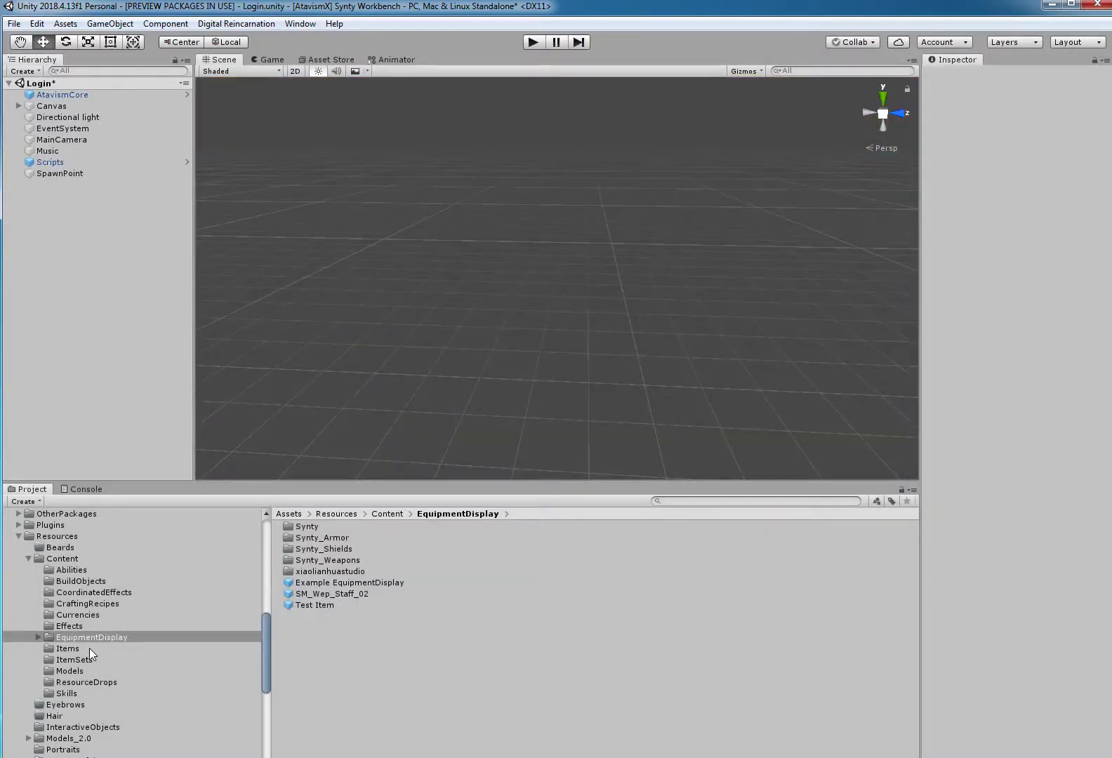
click(71, 671)
click(308, 515)
click(292, 526)
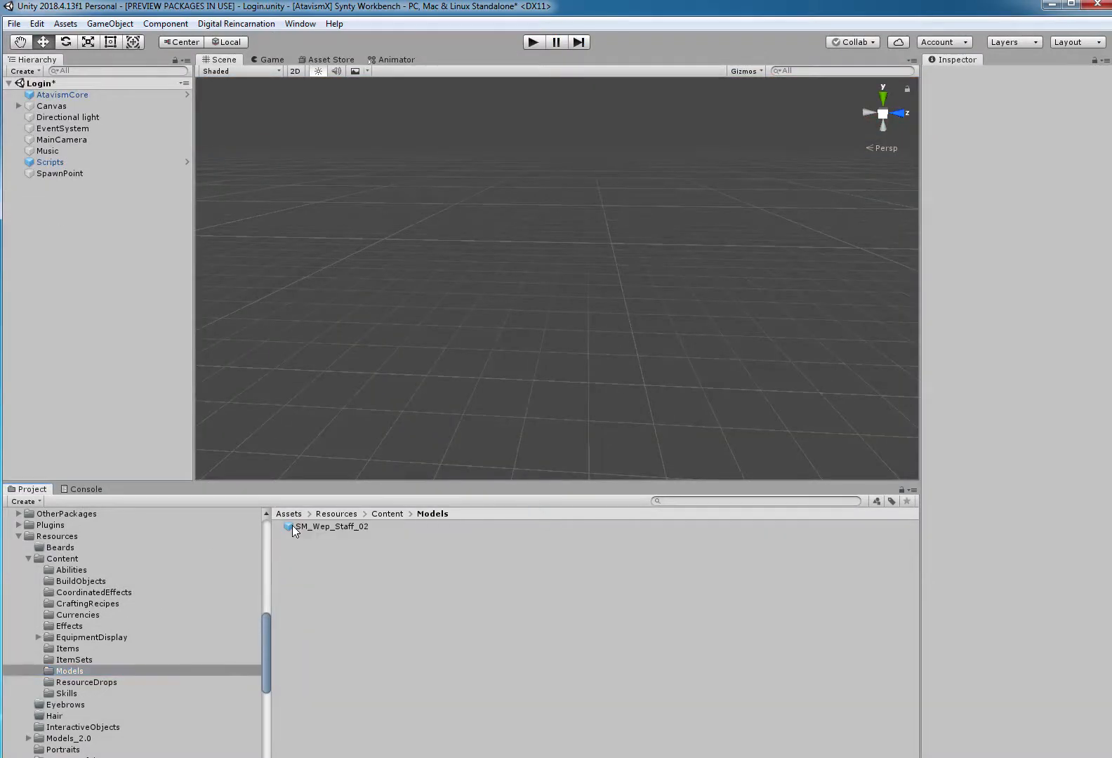
click(304, 527)
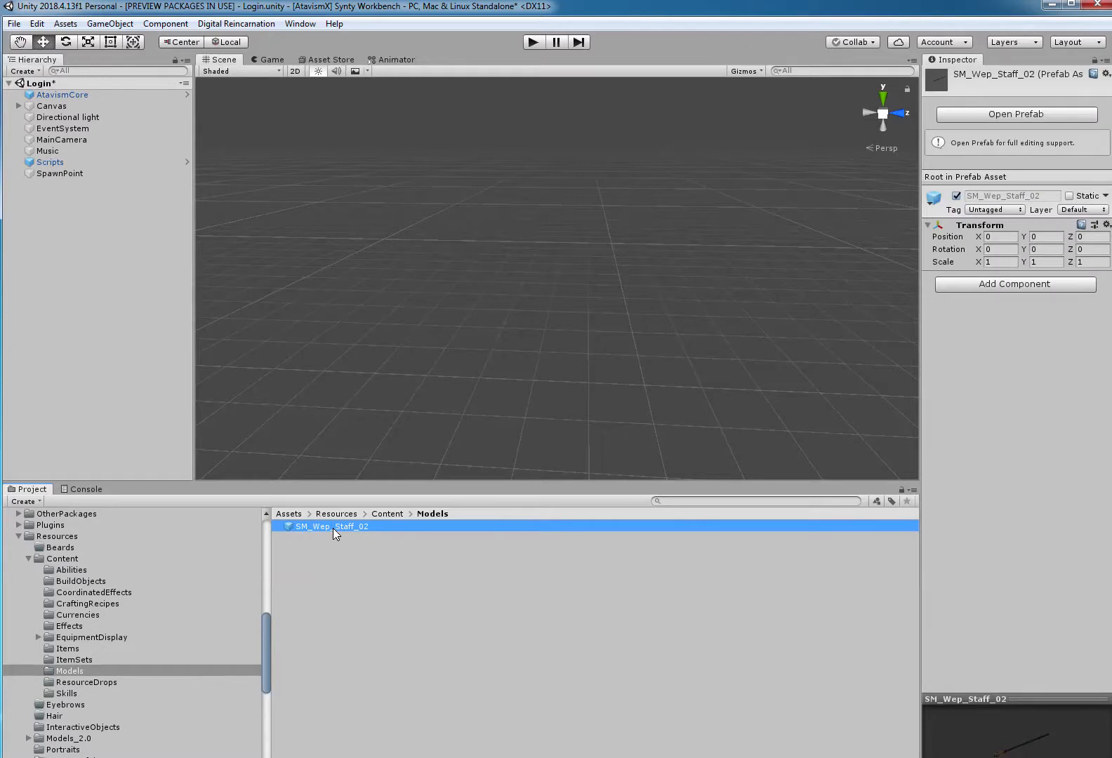
drag(333, 528, 70, 337)
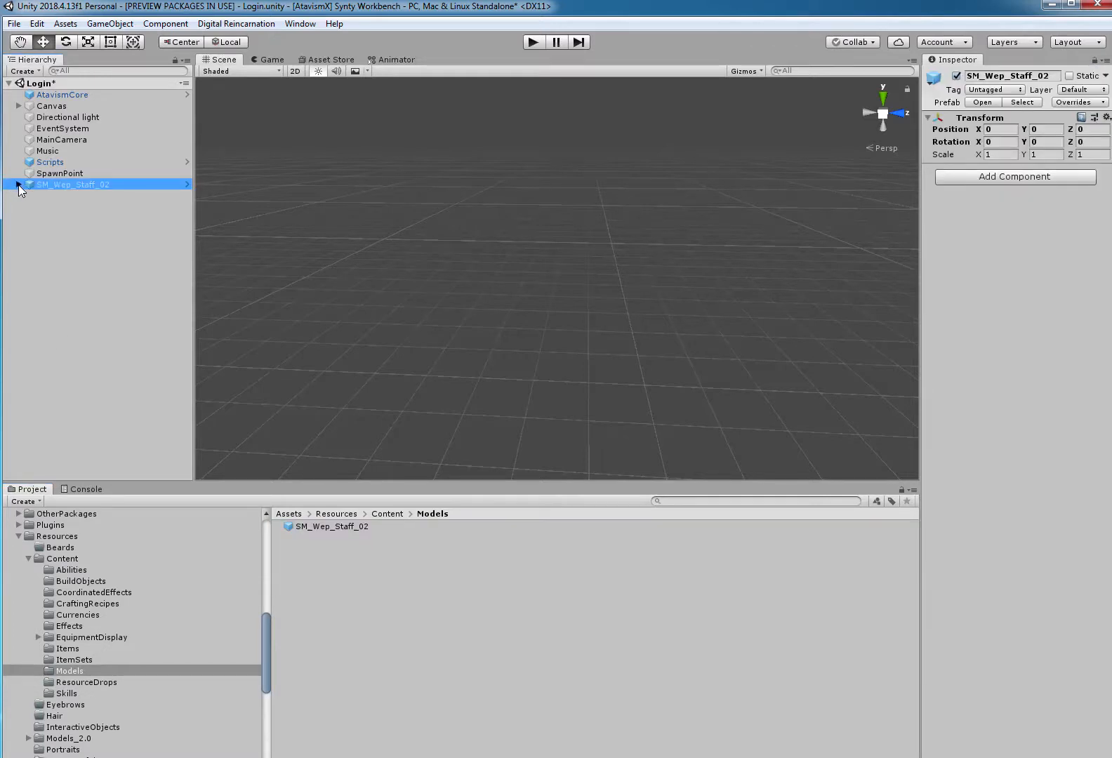
Set the scale of the child SM_Wep_Staff_02 mesh to 1 on X, Y and Z.
click(18, 185)
click(77, 196)
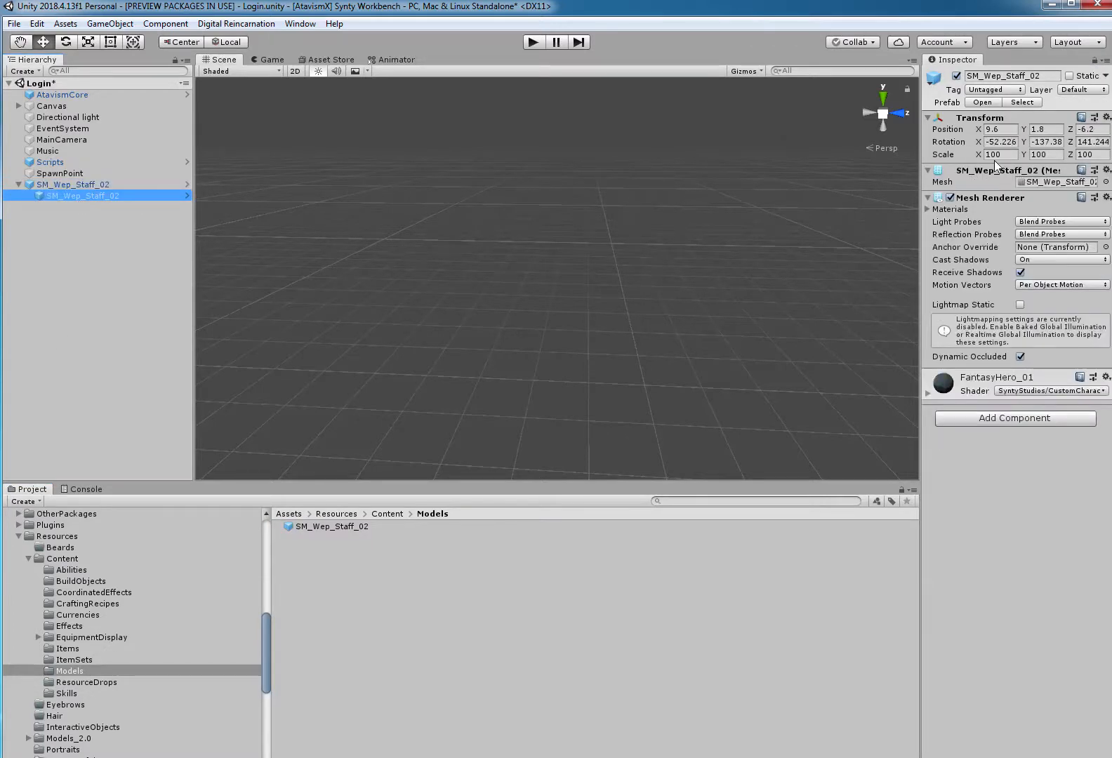
text(1)
key(Tab)
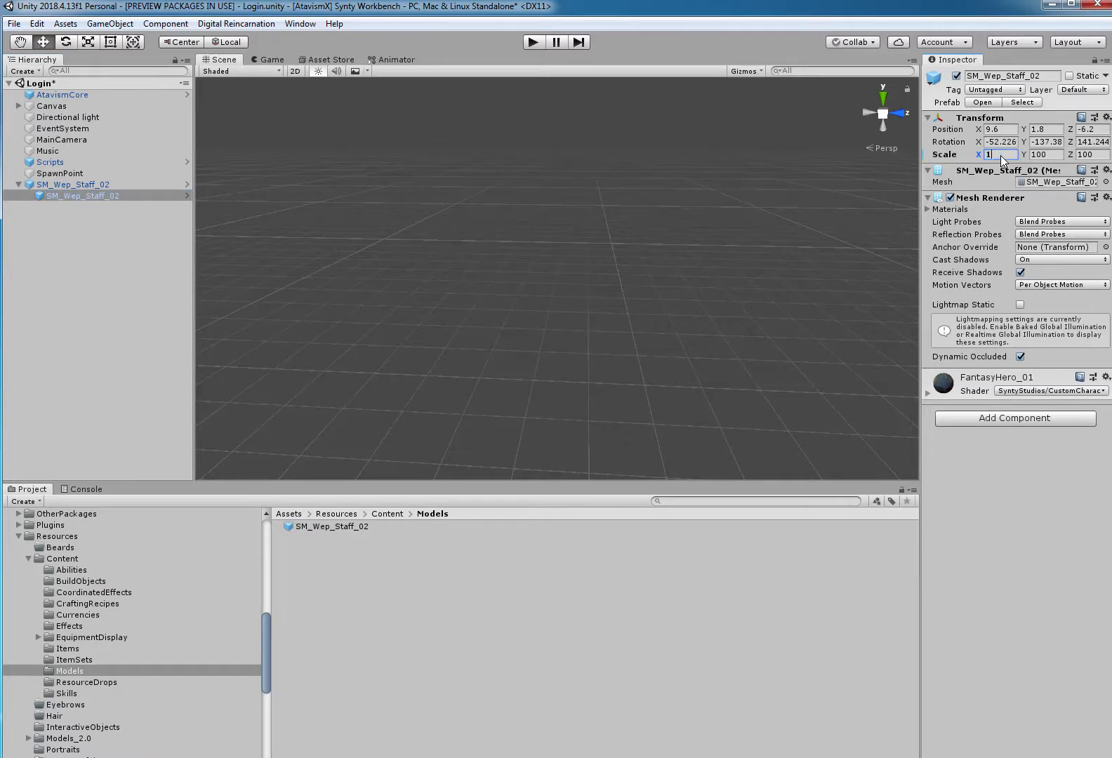
text(1)
key(Tab)
text(1)
Apply all overrides to the SM_Wep_Staff_02 prefab and delete its instance from the Login scene.
click(73, 185)
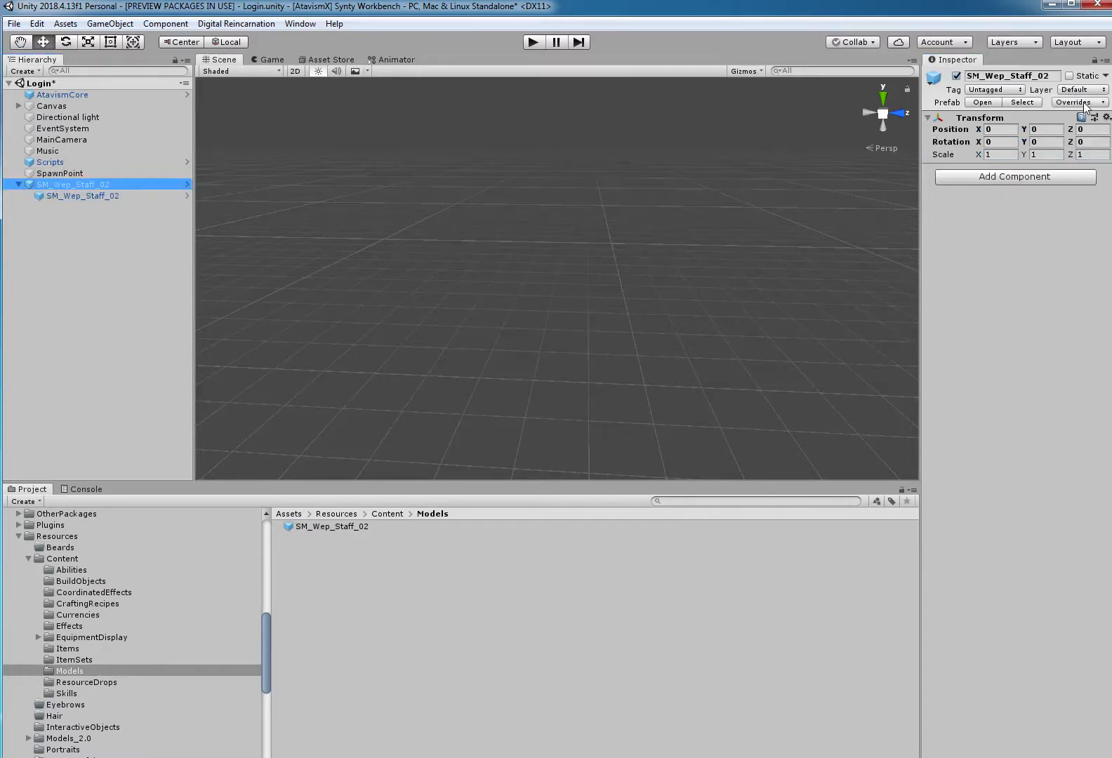
click(1097, 102)
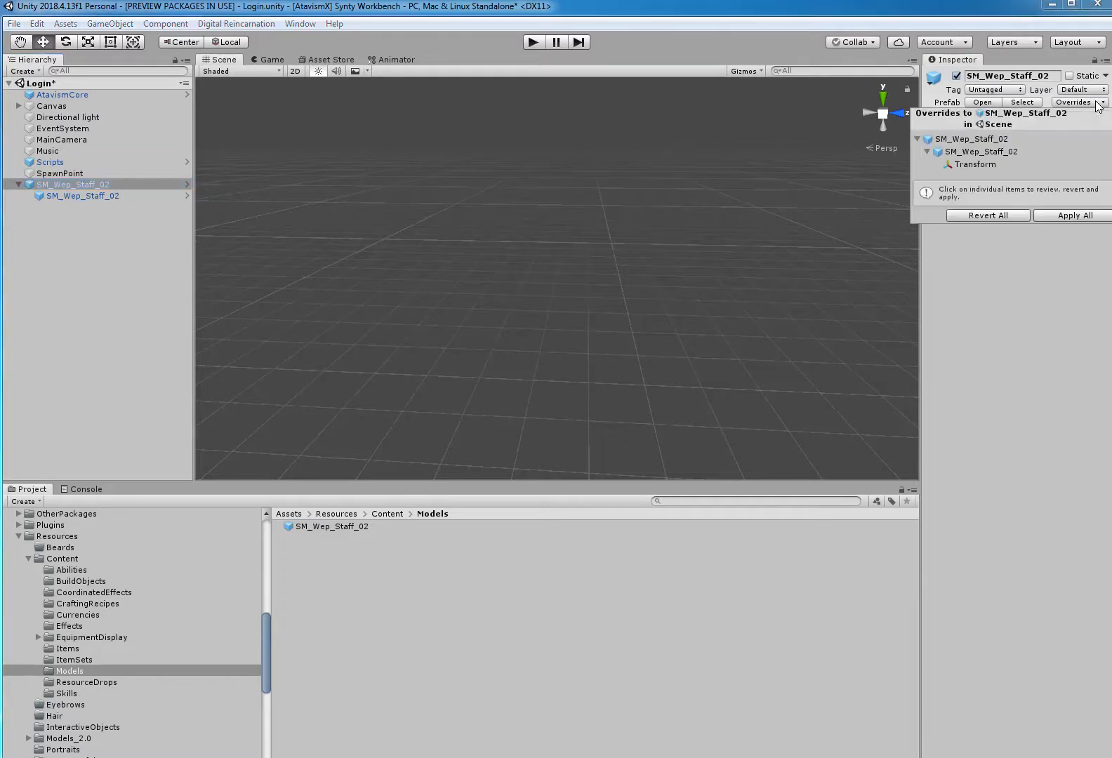
click(1075, 216)
click(56, 209)
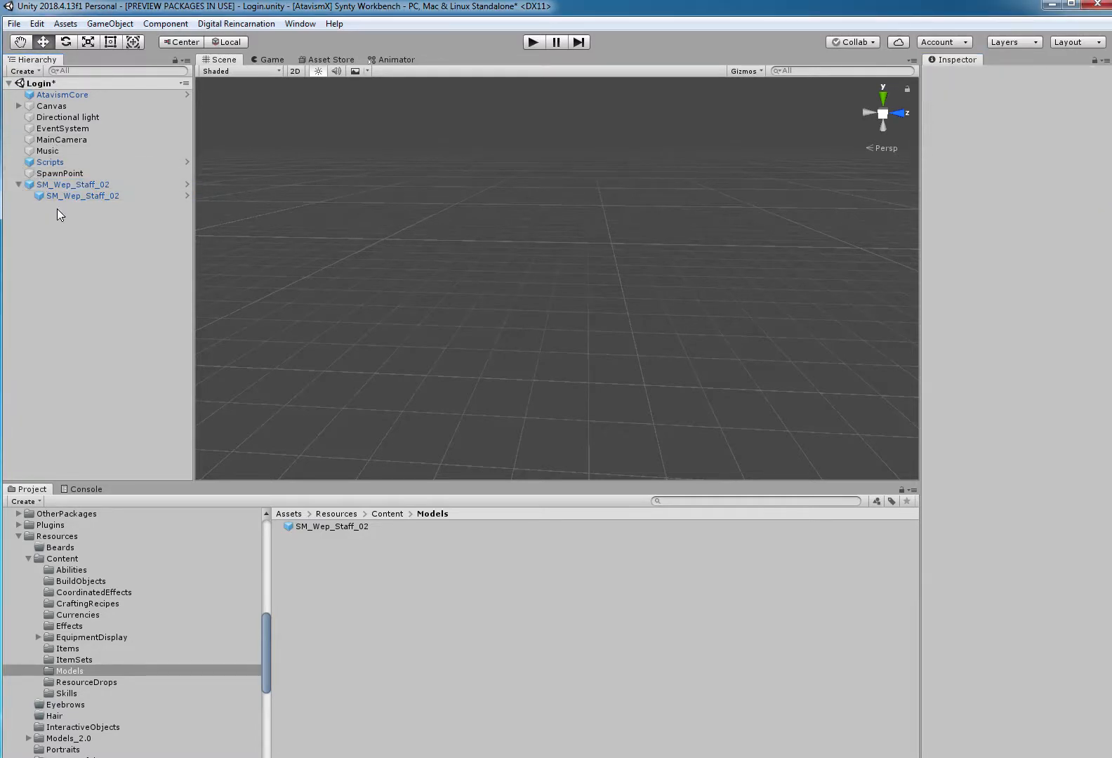
click(58, 184)
key(Delete)
Run the game, log in with the remembered account and enter the world with the Human Warrior.
click(528, 44)
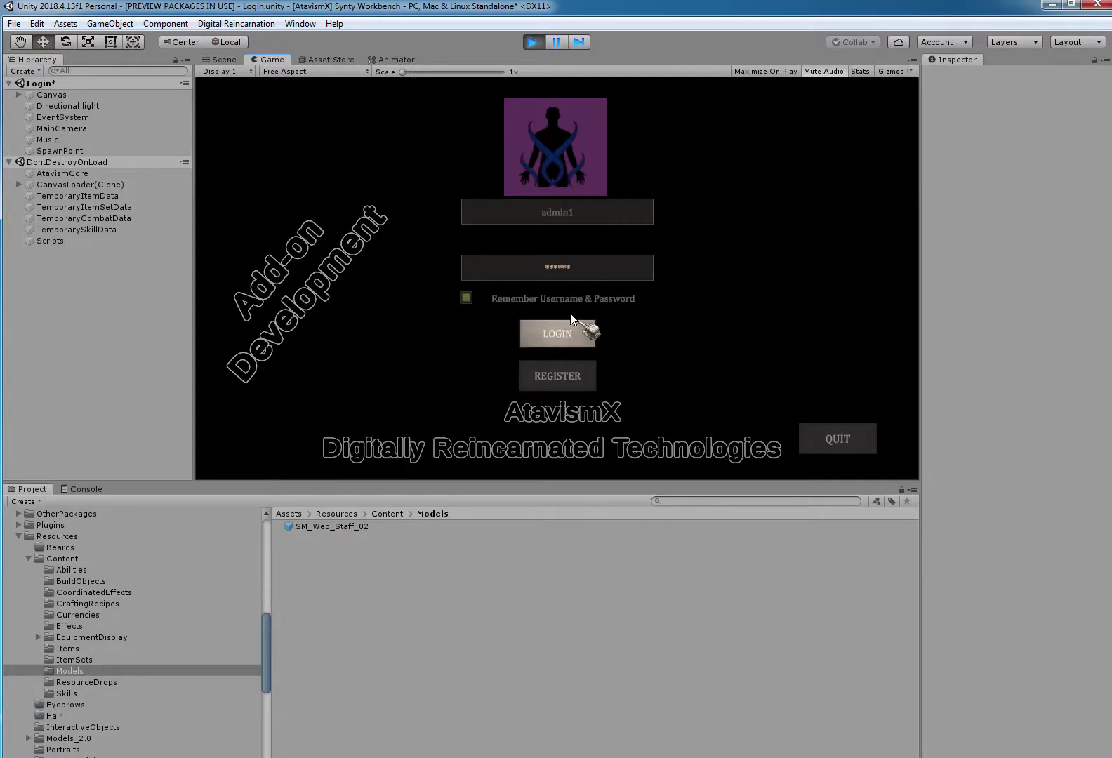
click(557, 332)
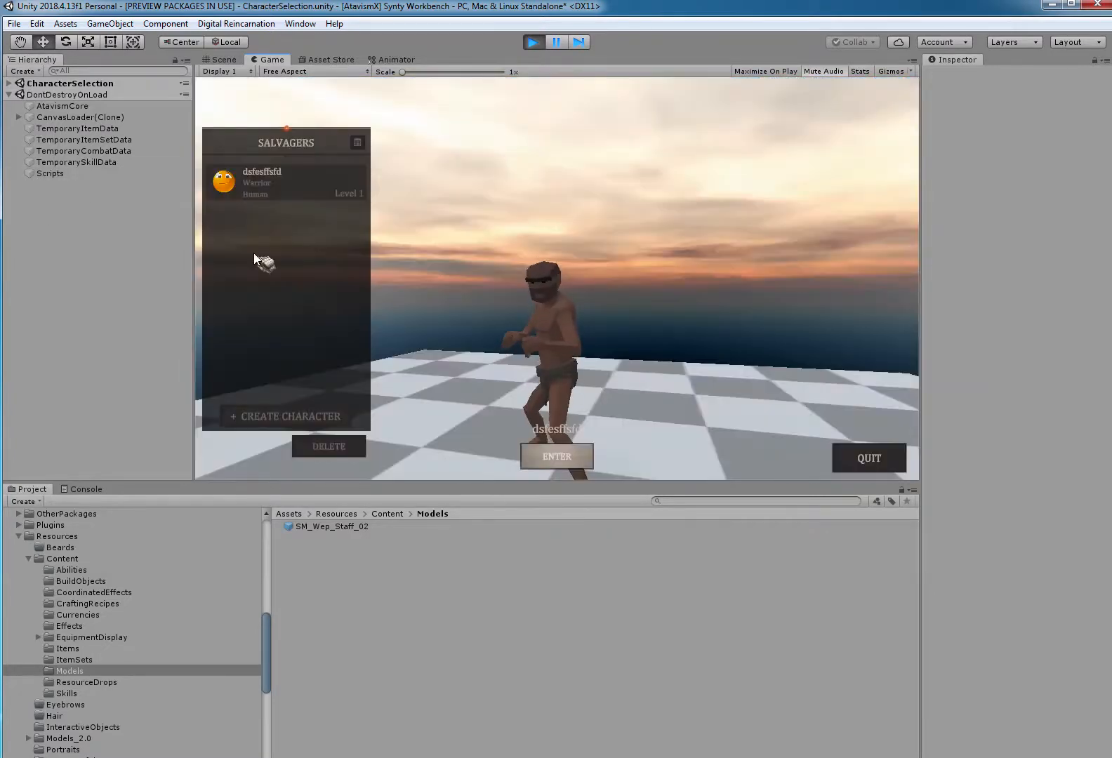
click(561, 455)
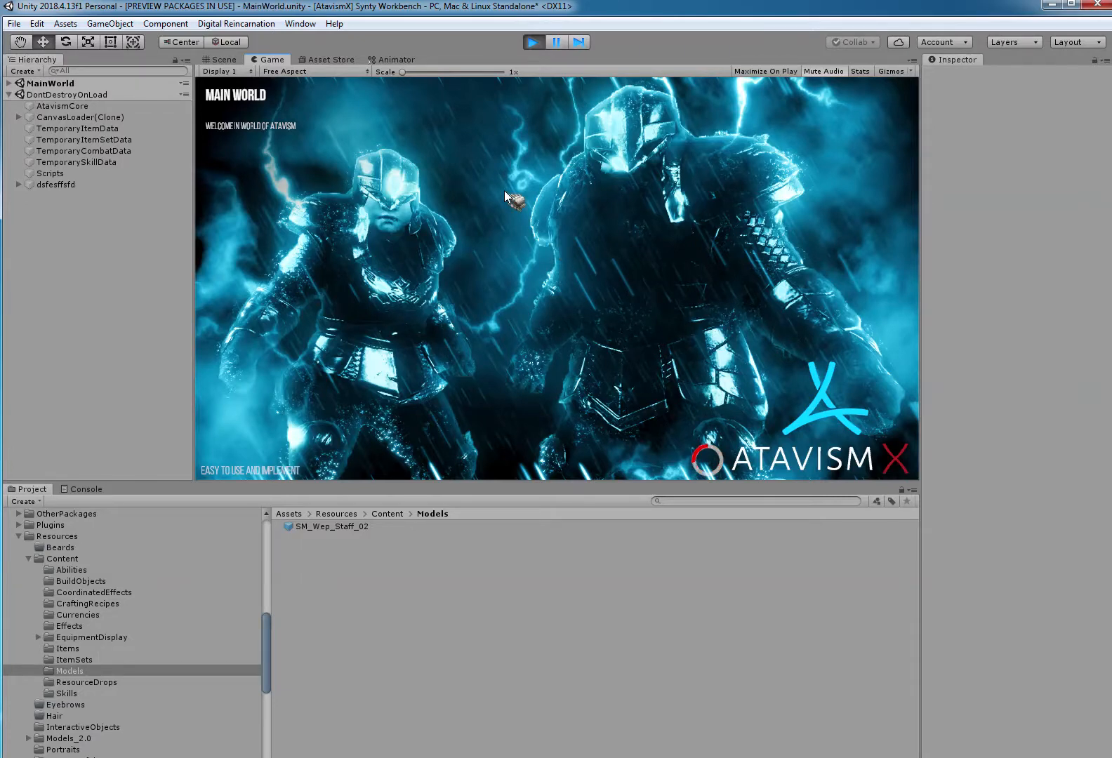
Open the character and inventory windows, then unequip and re-equip the Tutorial Beat Stick.
key(c)
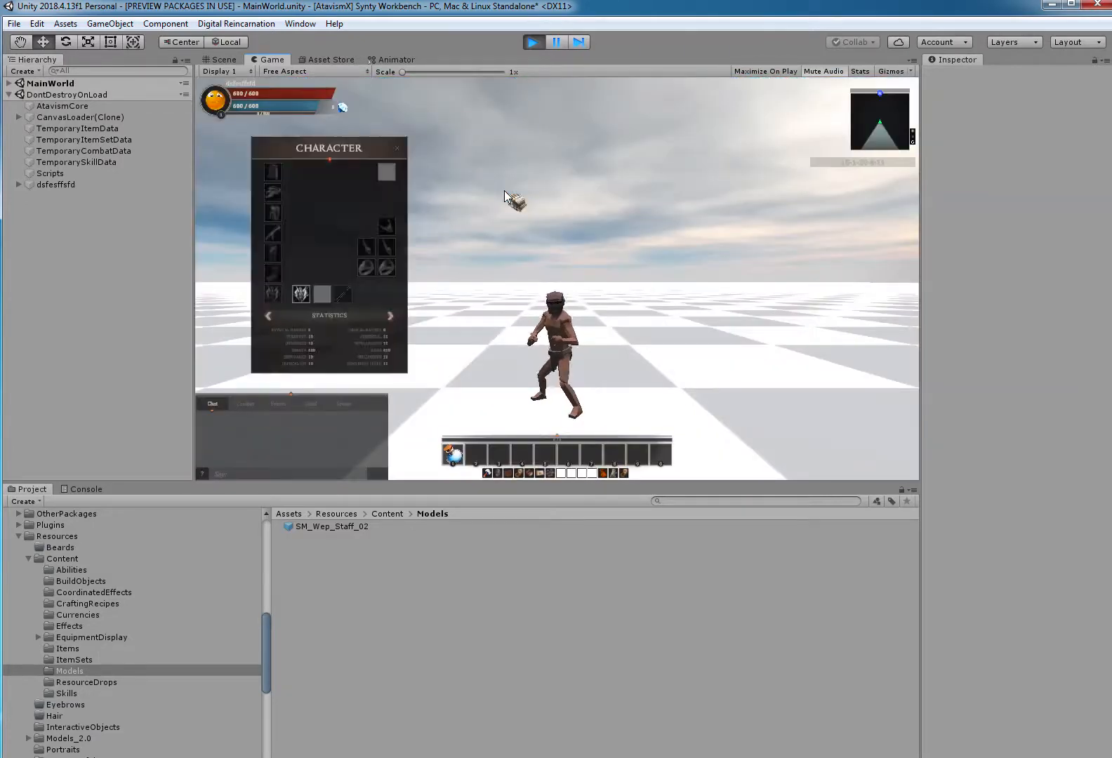
key(i)
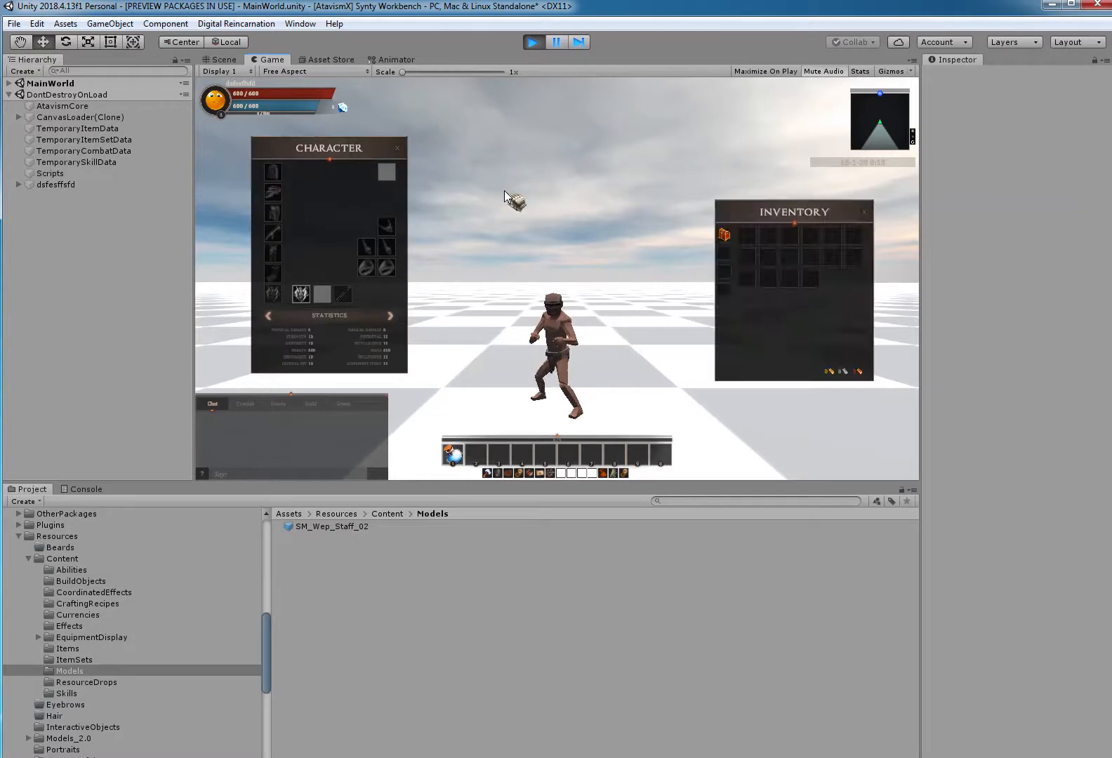
click(306, 292)
right_click(746, 237)
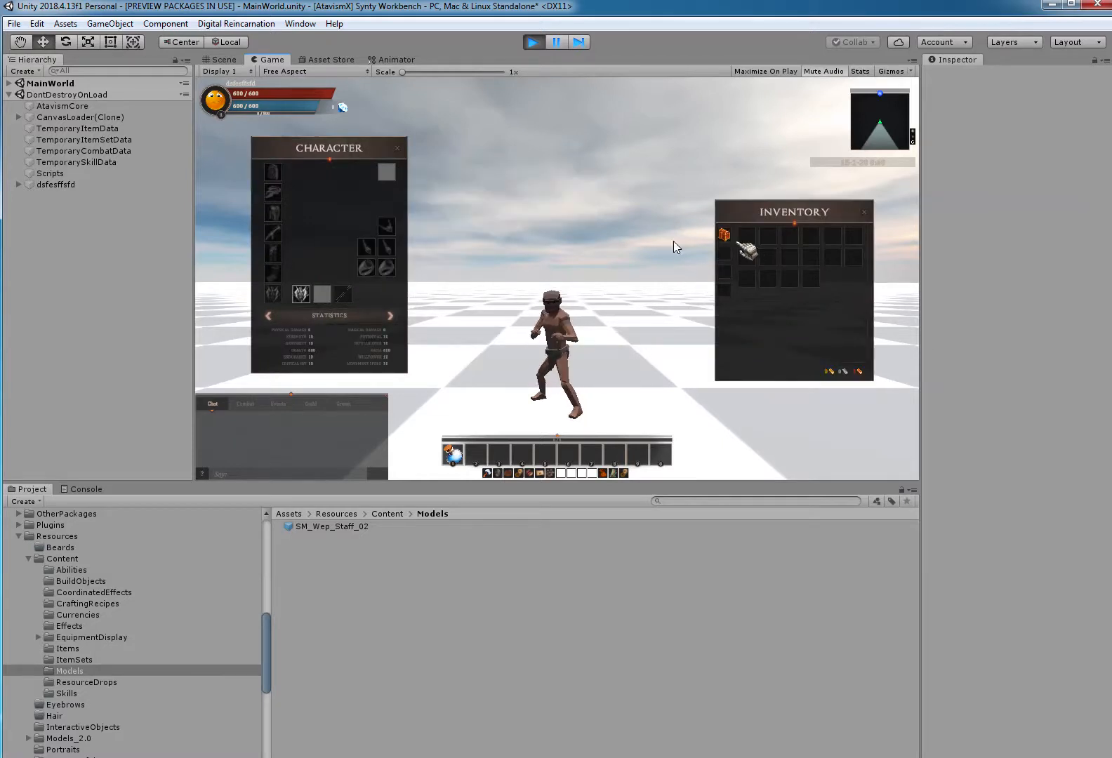
Examine the running world in the Scene view to find where the equipped staff is placed.
click(225, 60)
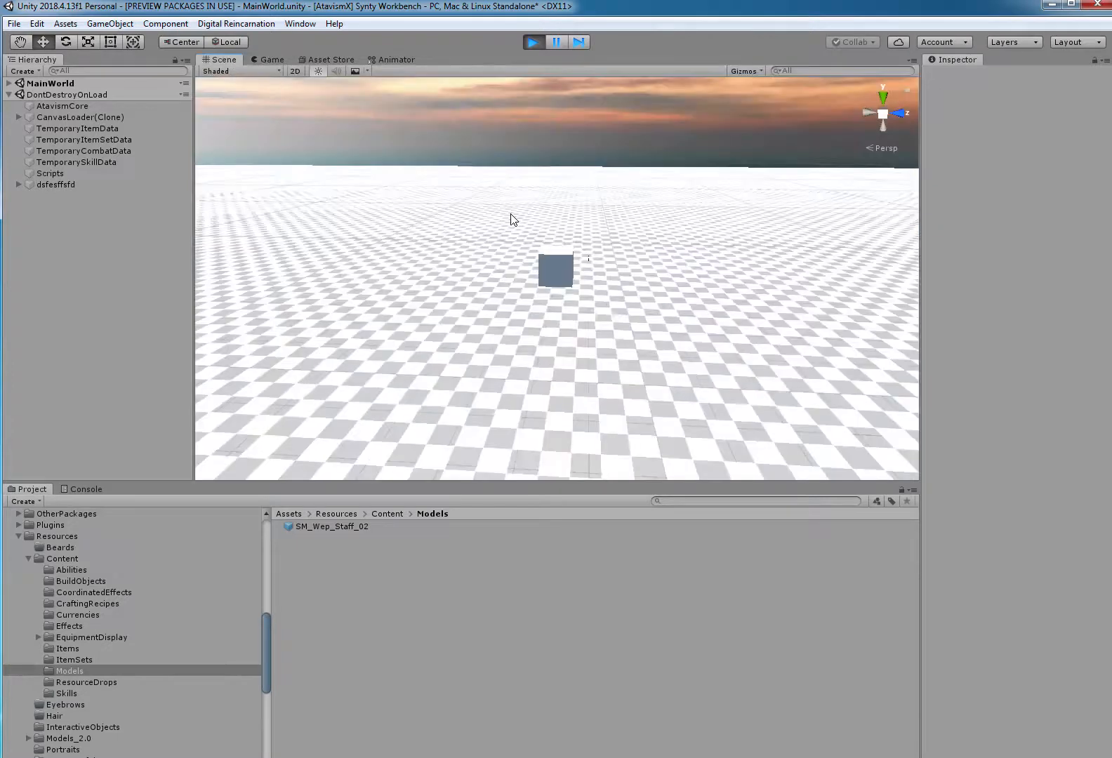
scroll(683, 231, up, 3)
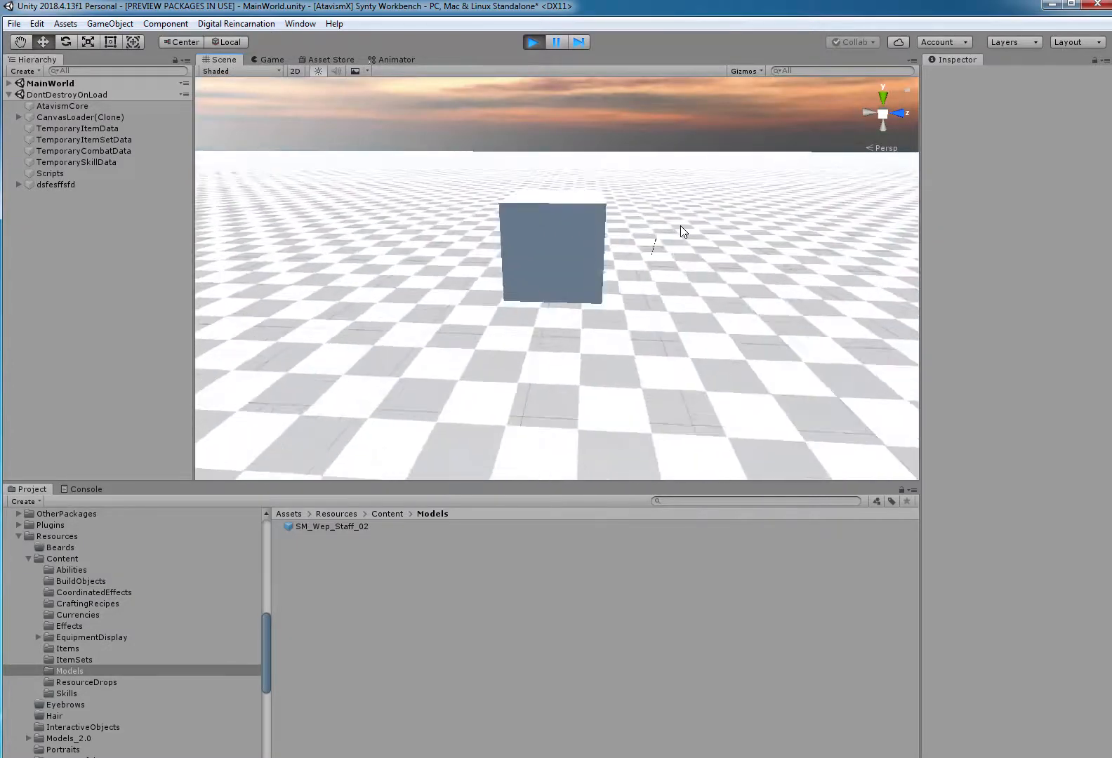
scroll(739, 230, up, 3)
middle_drag(741, 227, 607, 271)
scroll(606, 271, up, 3)
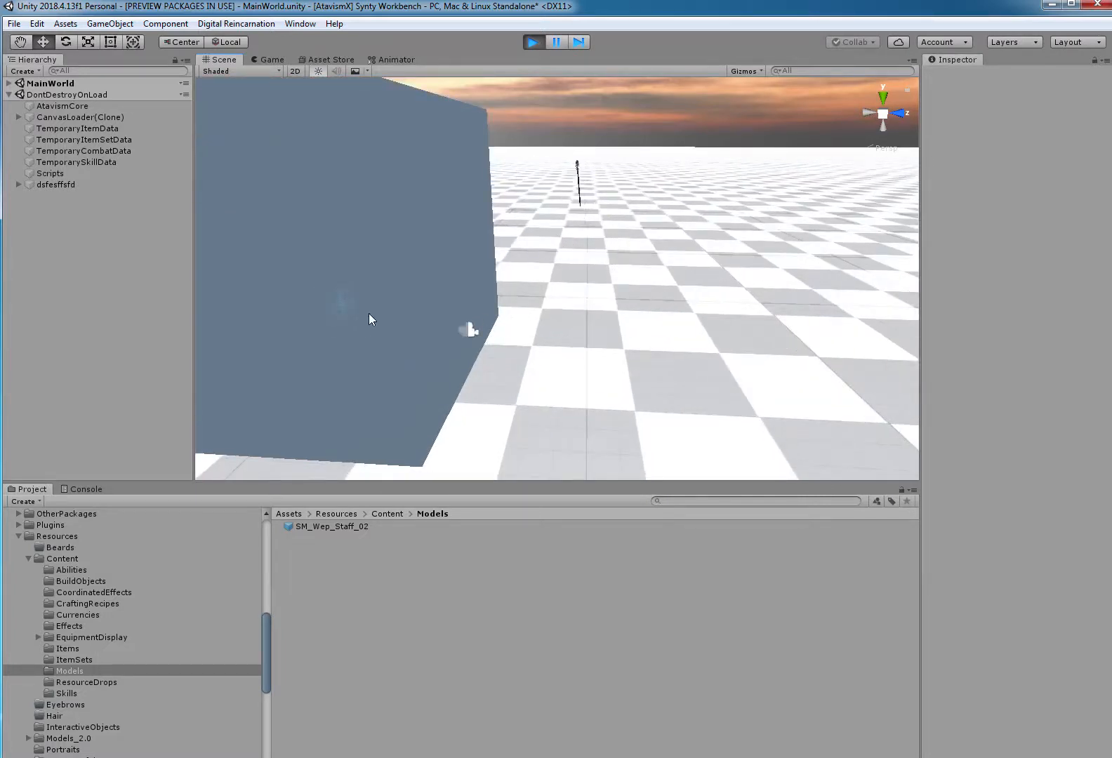
Restart the game, log in with the remembered account, enter the world and turn the character to show the staff.
click(533, 42)
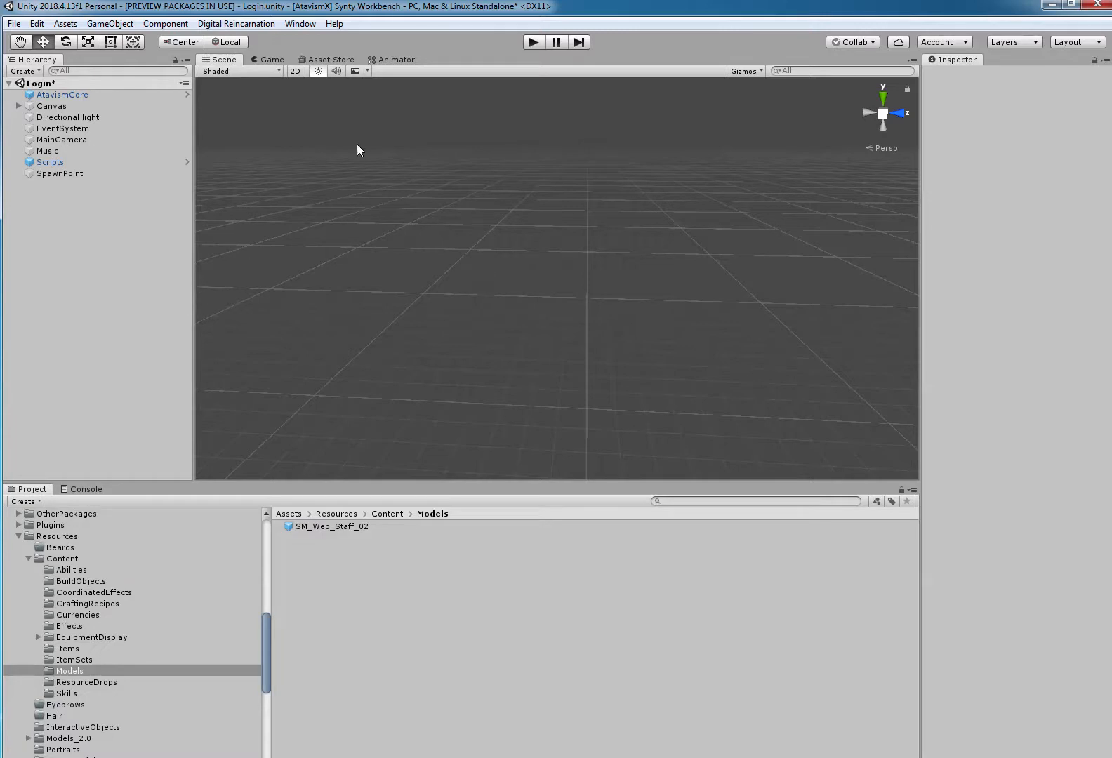
click(531, 42)
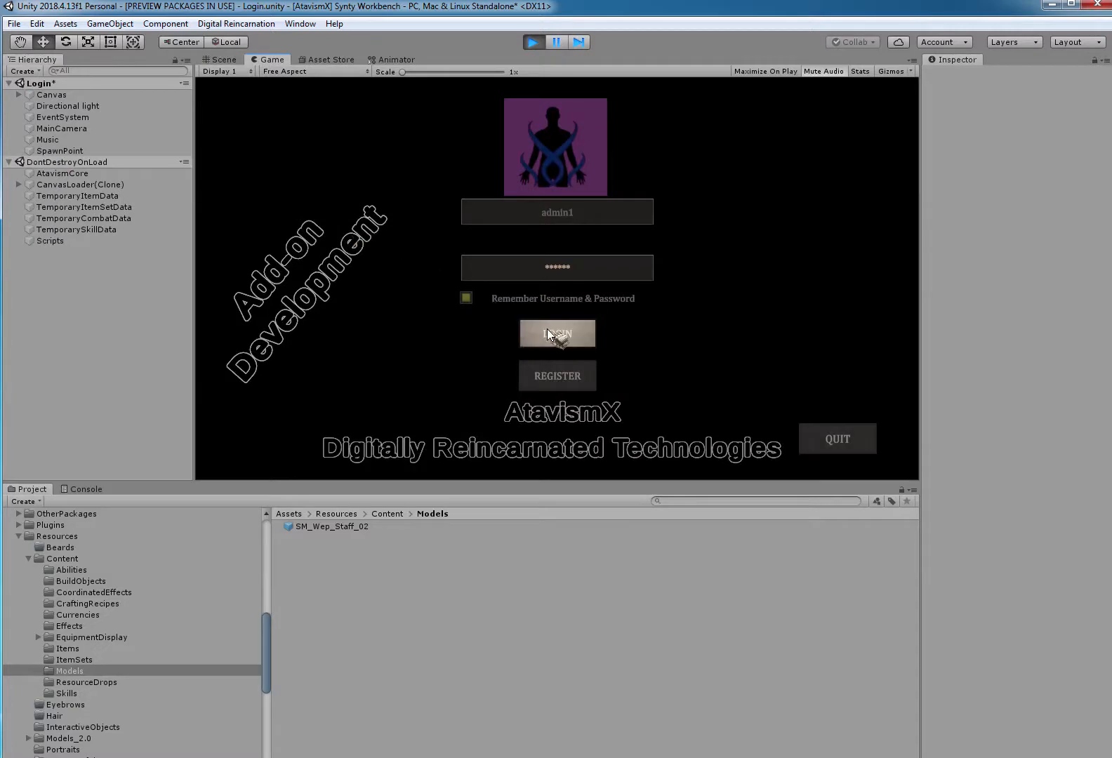
click(546, 332)
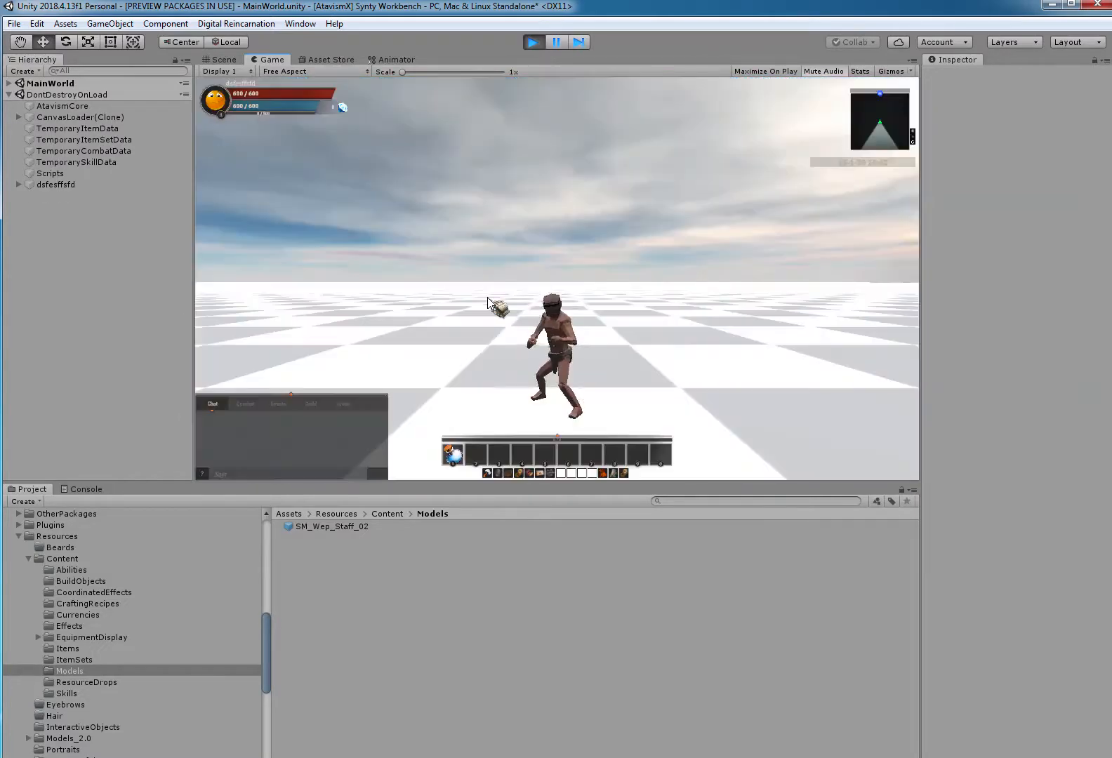
key(w)
mouse_move(506, 301)
right_down()
mouse_move(528, 332)
mouse_move(502, 311)
right_up()
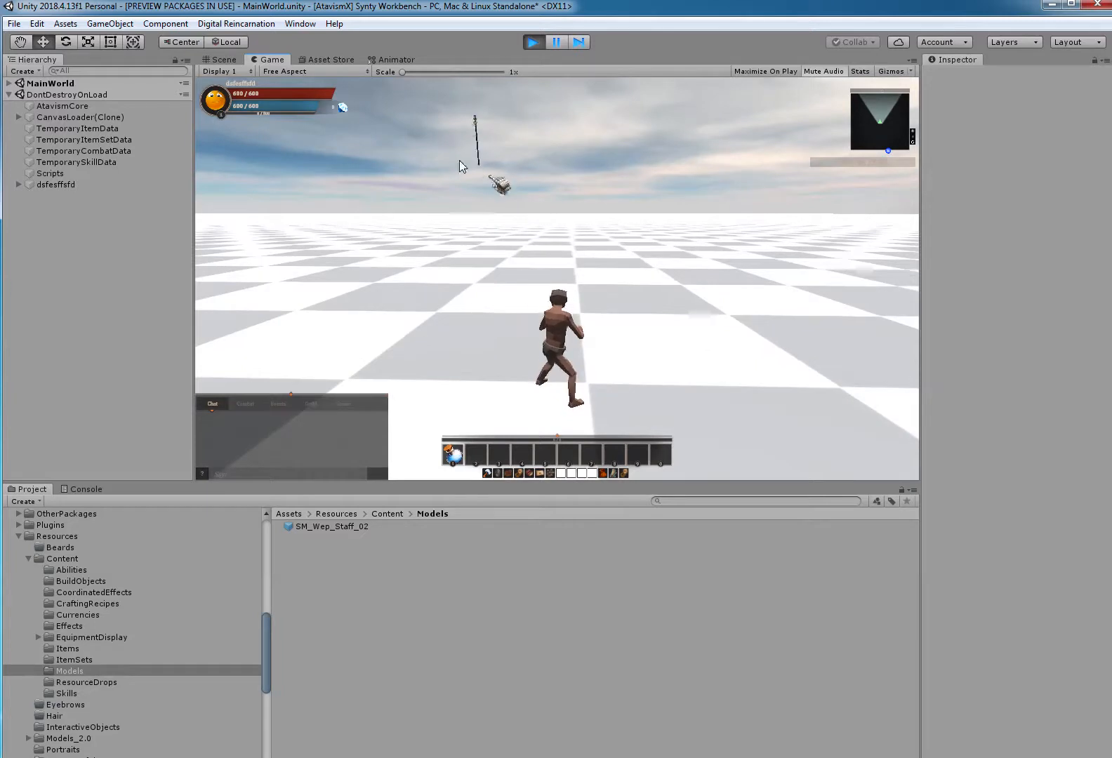
Focus the Scene view on the player character and select the SM_Wep_Staff_02 clone under its Hand_R bone.
click(230, 59)
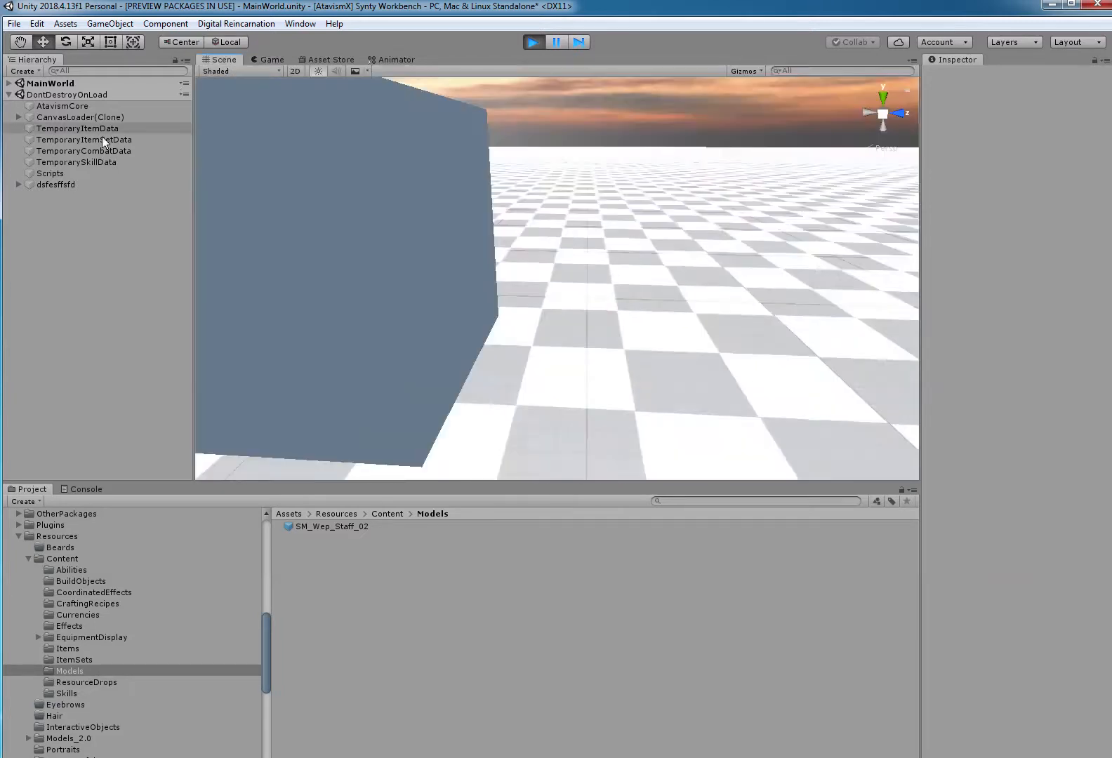
double_click(64, 182)
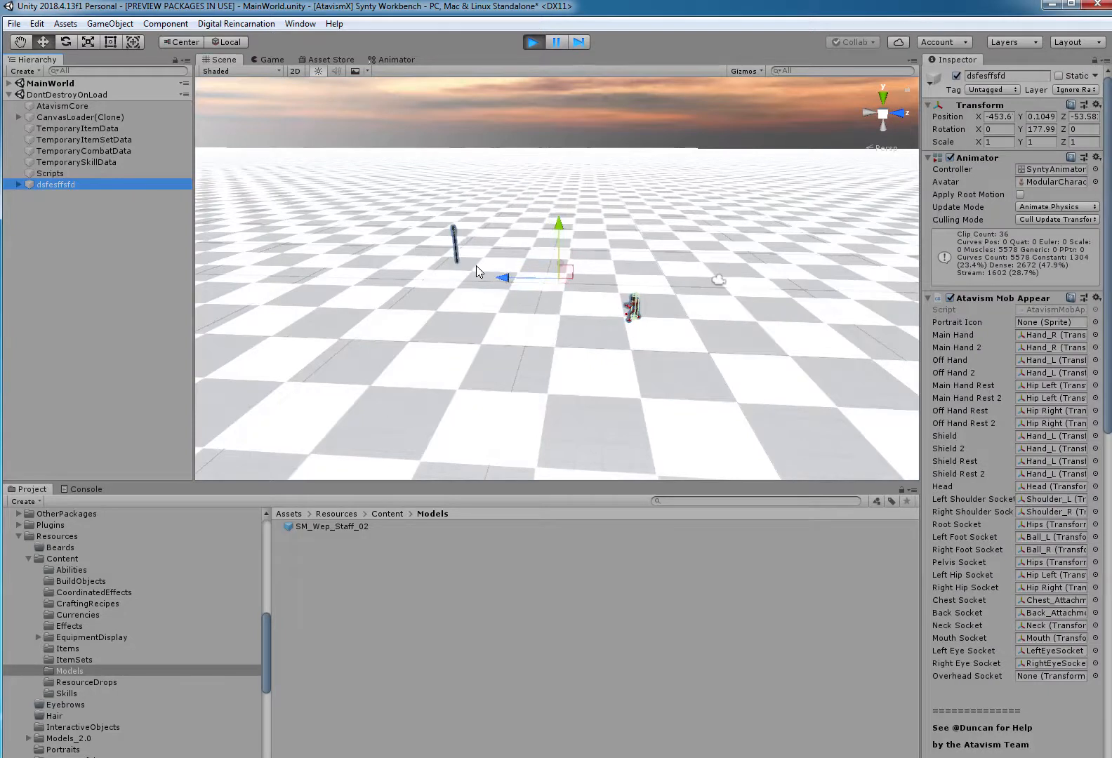
click(20, 185)
click(28, 207)
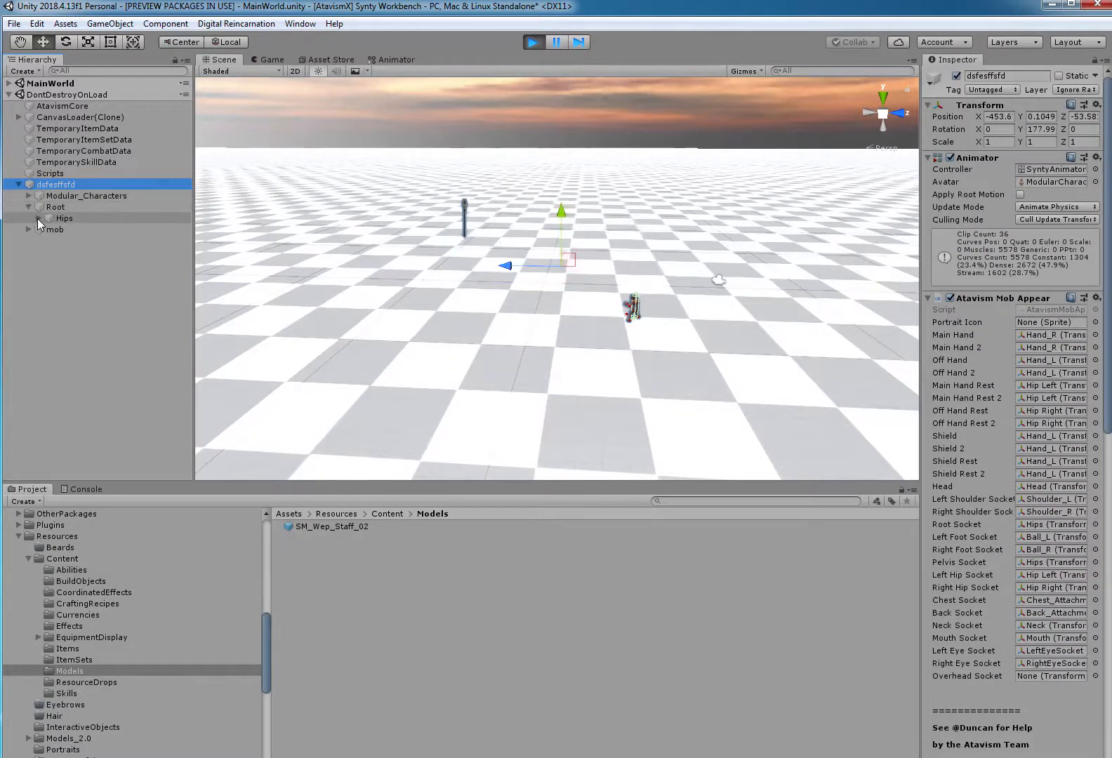
click(39, 219)
click(46, 263)
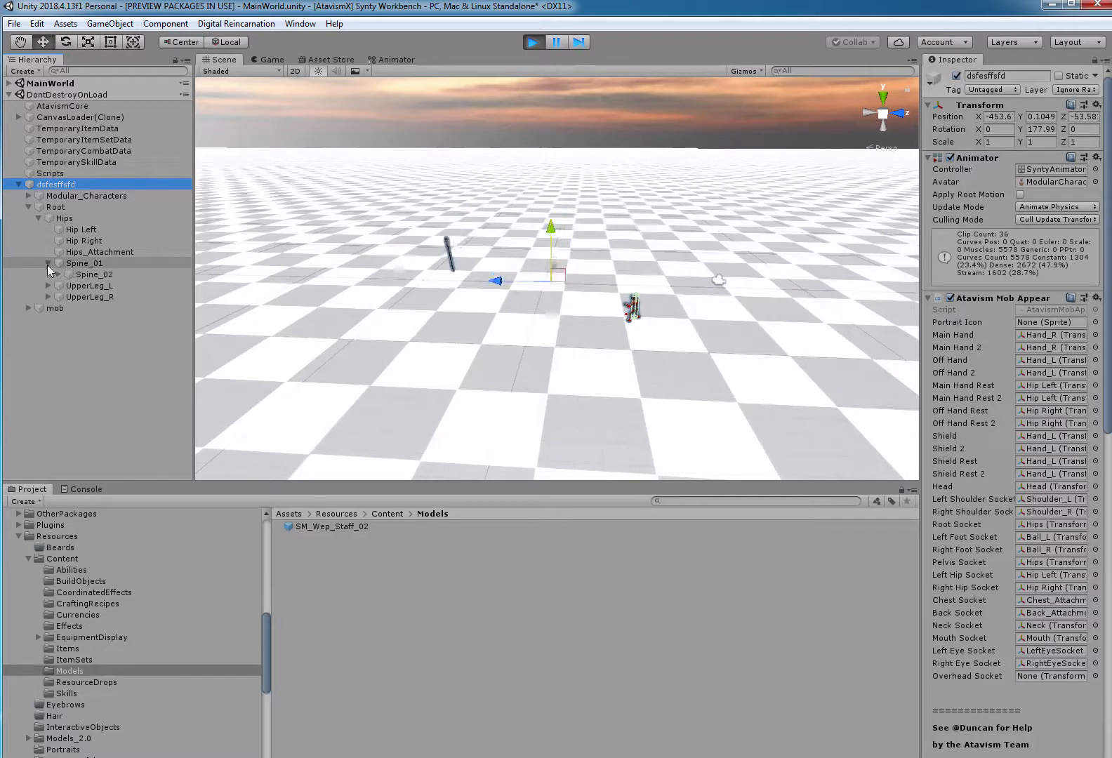
click(58, 275)
click(68, 285)
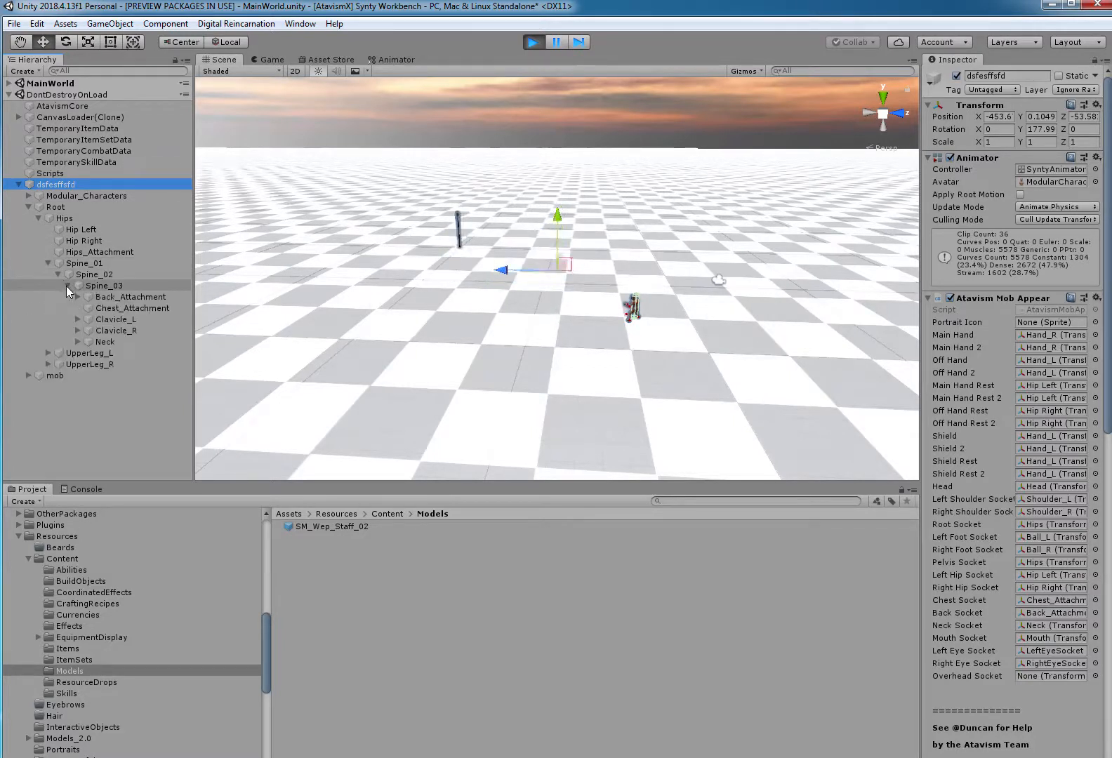
click(77, 331)
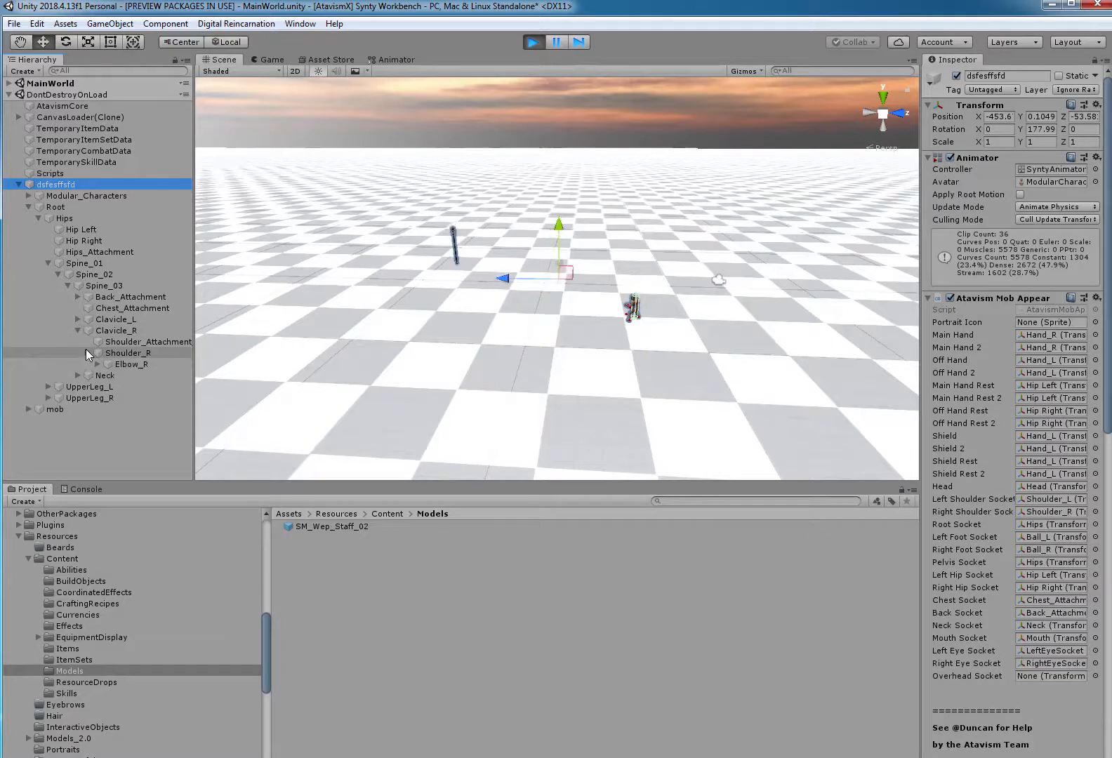
click(88, 352)
click(98, 364)
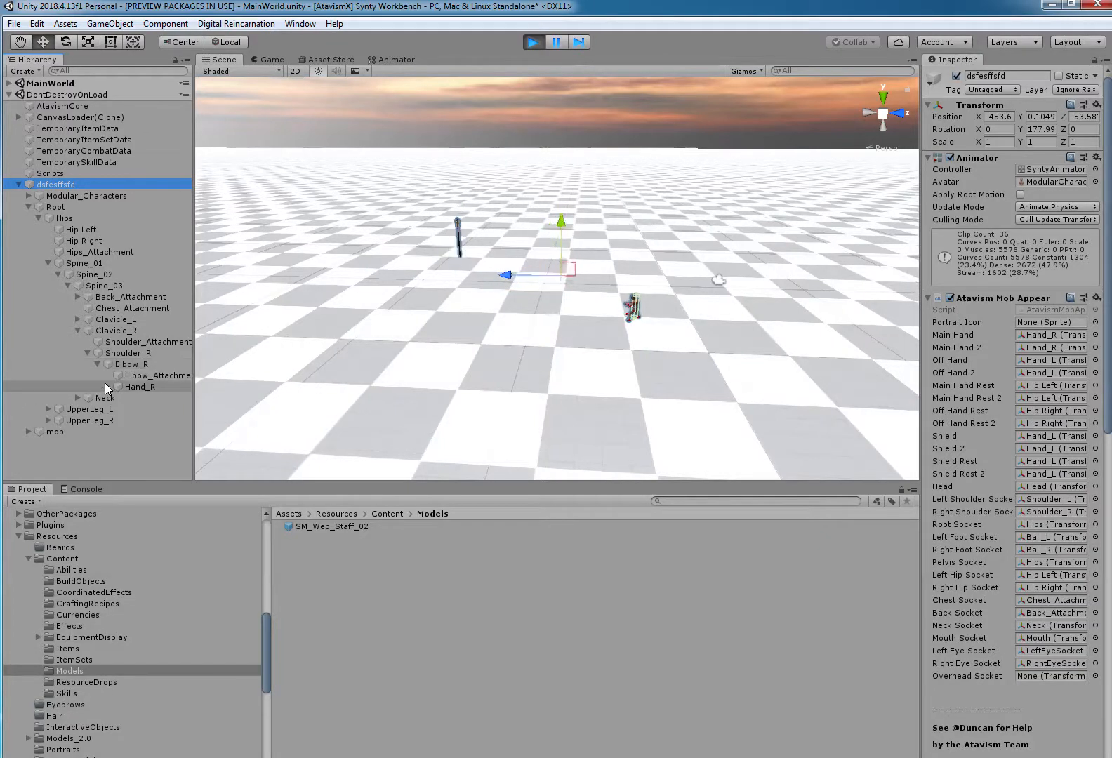
click(108, 387)
click(148, 431)
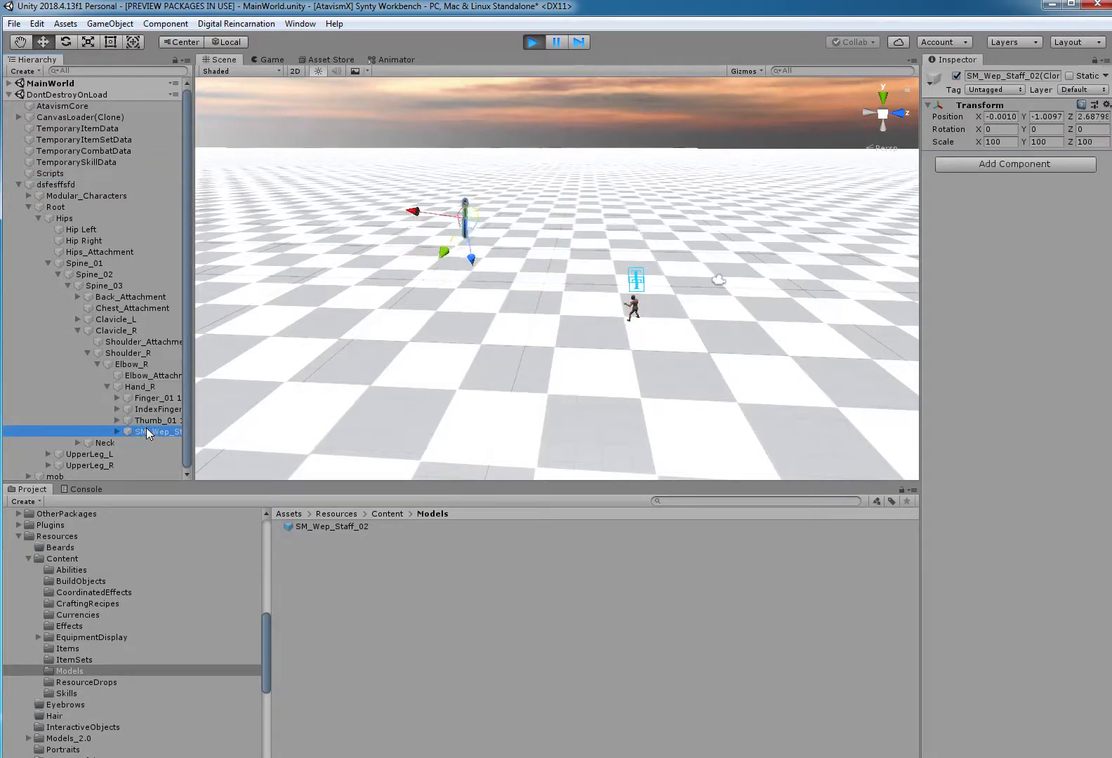
Set the position of the SM_Wep_Staff_02 clone under Hand_R to 0 on X, Y and Z.
click(1008, 119)
text(0)
key(Tab)
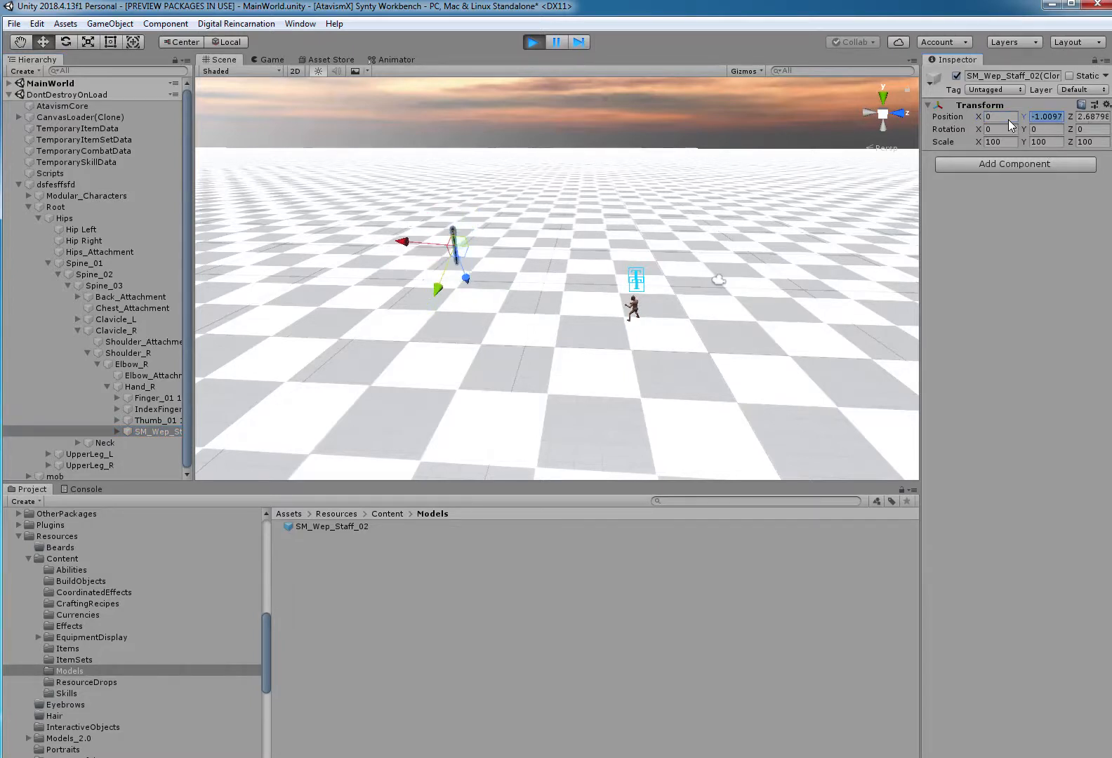
text(0)
key(Tab)
text(0)
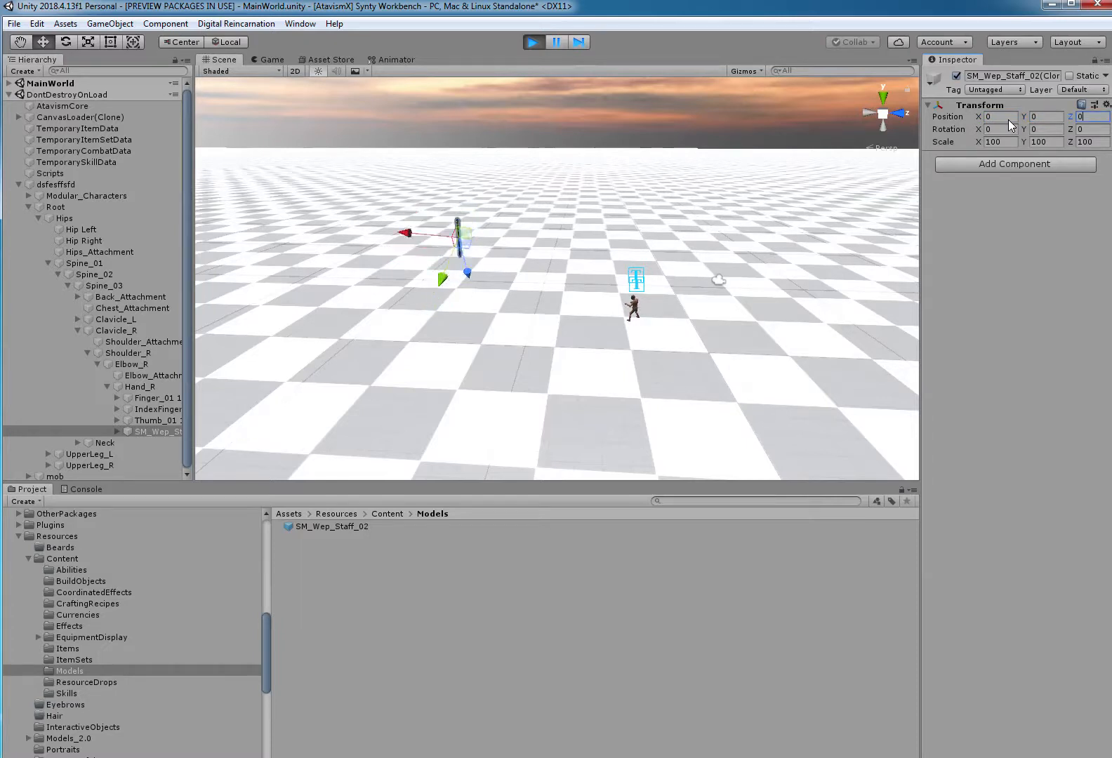
key(Tab)
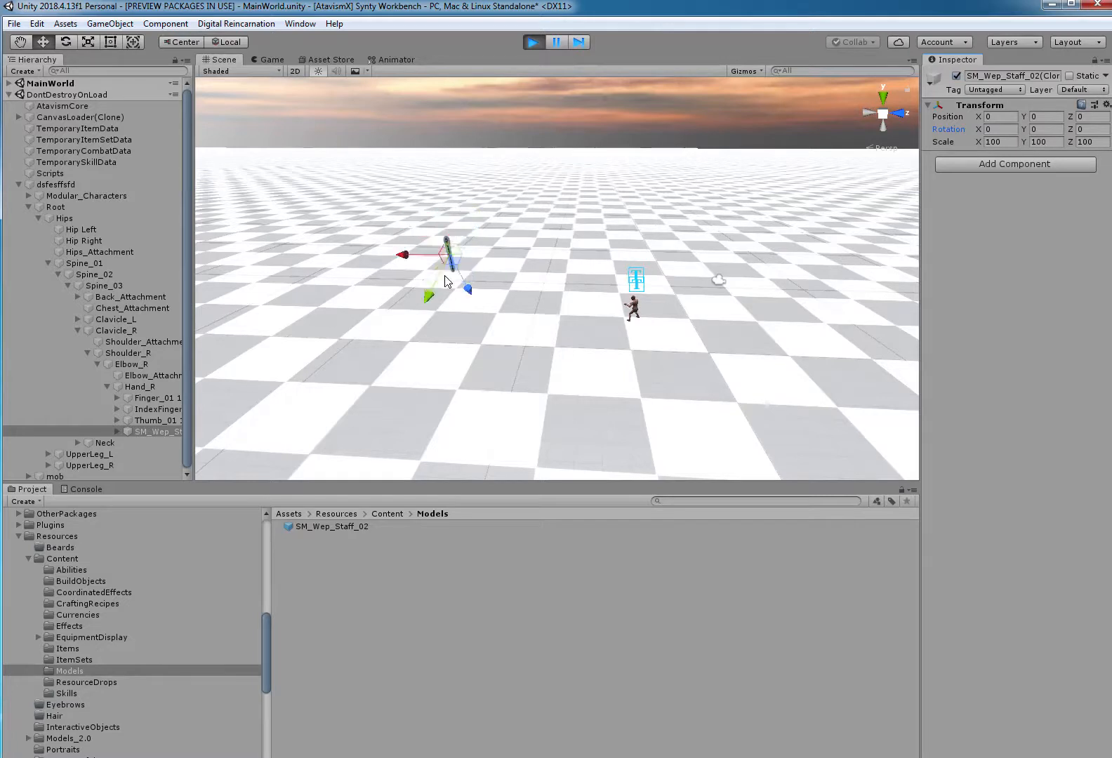
Set the position of the clone's child SM_Wep_Staff_02 mesh to 0 on X, Y and Z.
click(117, 430)
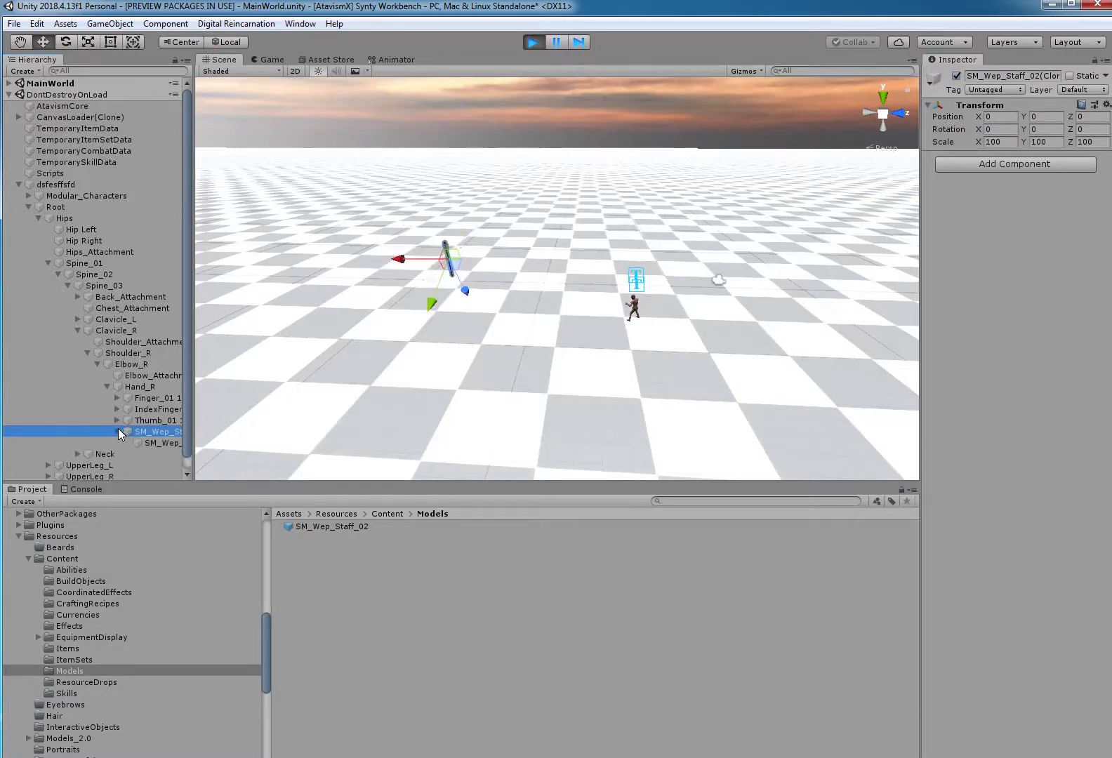
click(154, 441)
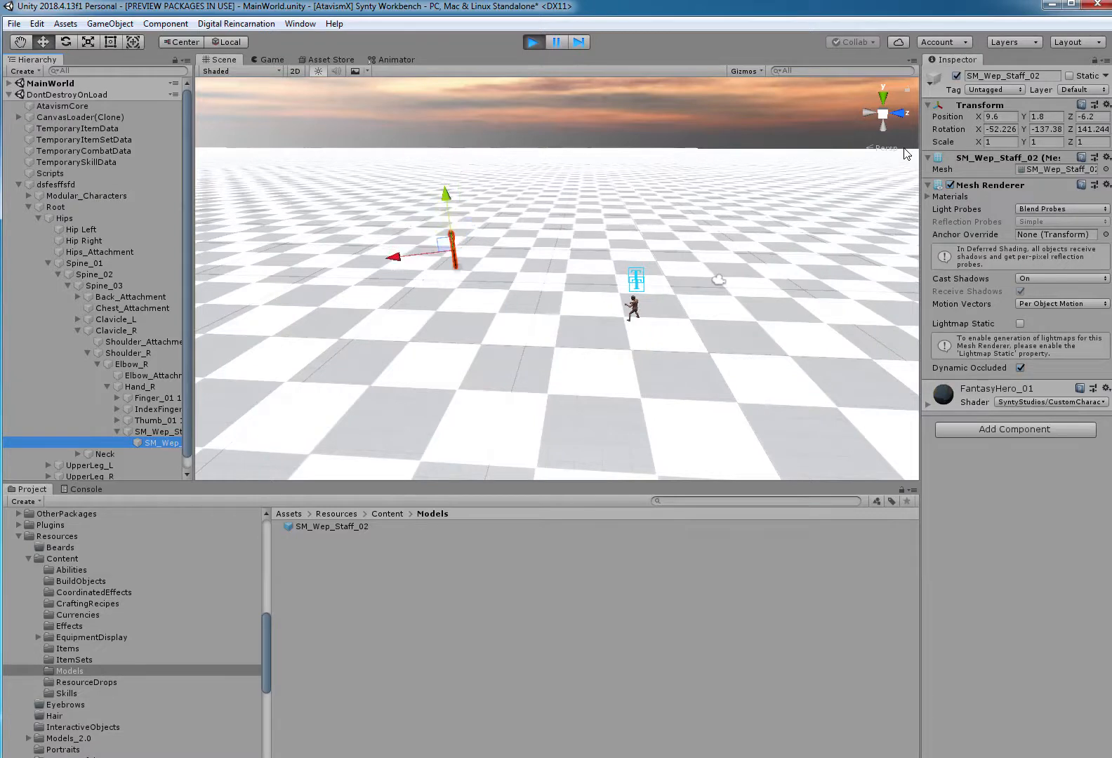
text(0)
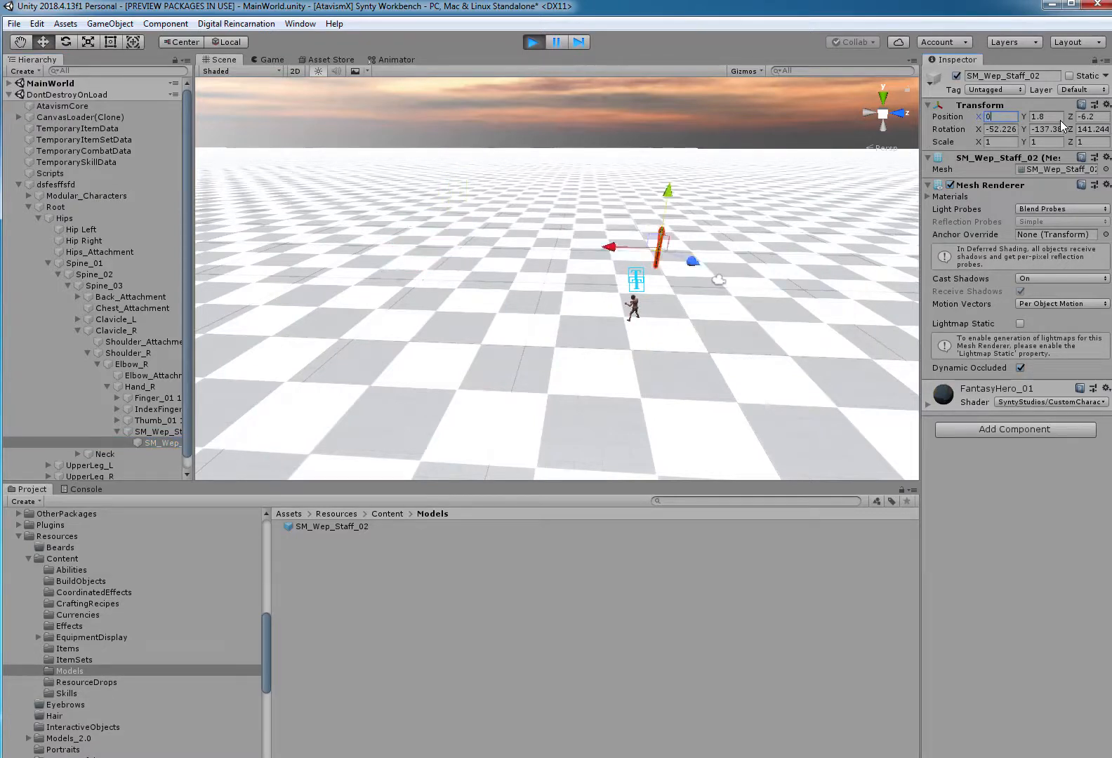
key(Tab)
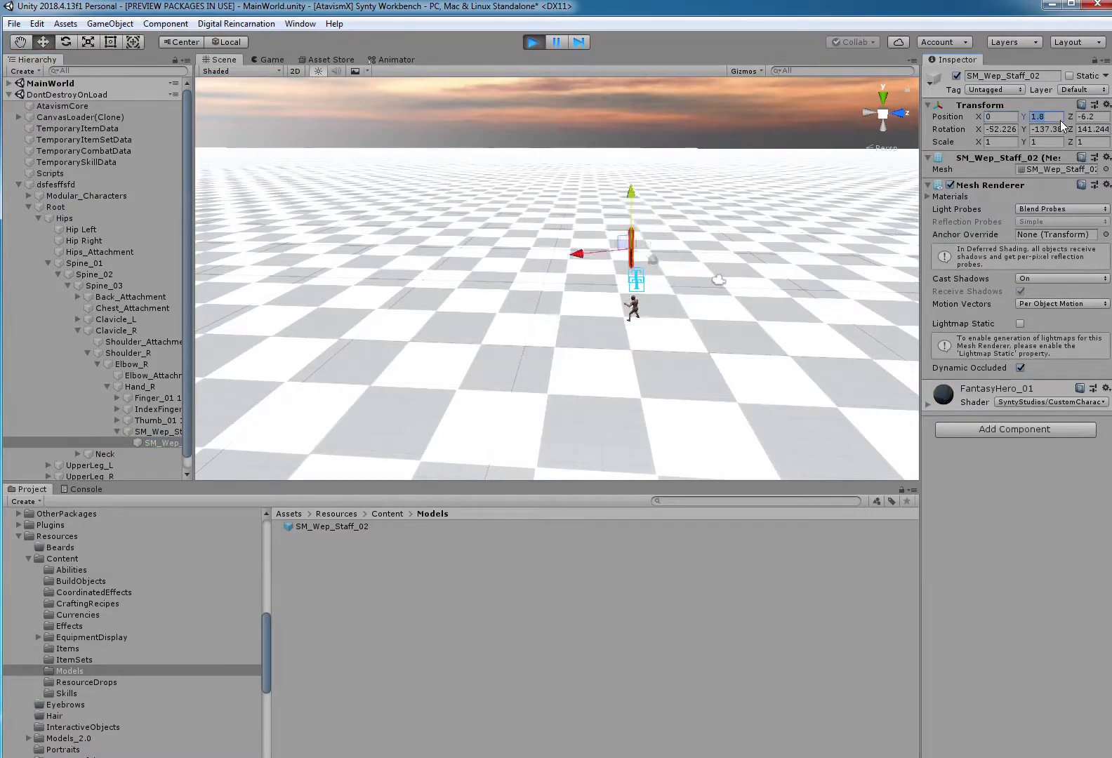
text(0)
key(Tab)
text(0)
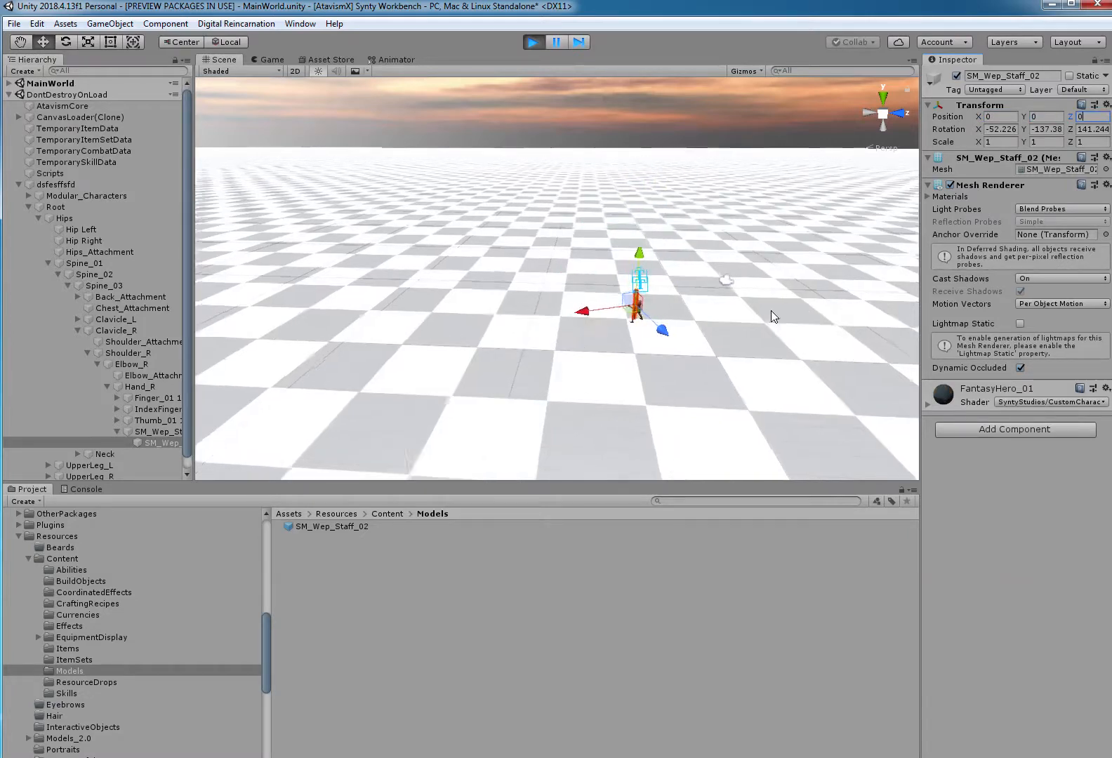
Examine up close how the staff sits in the character's right hand.
scroll(702, 303, up, 6)
scroll(702, 303, up, 4)
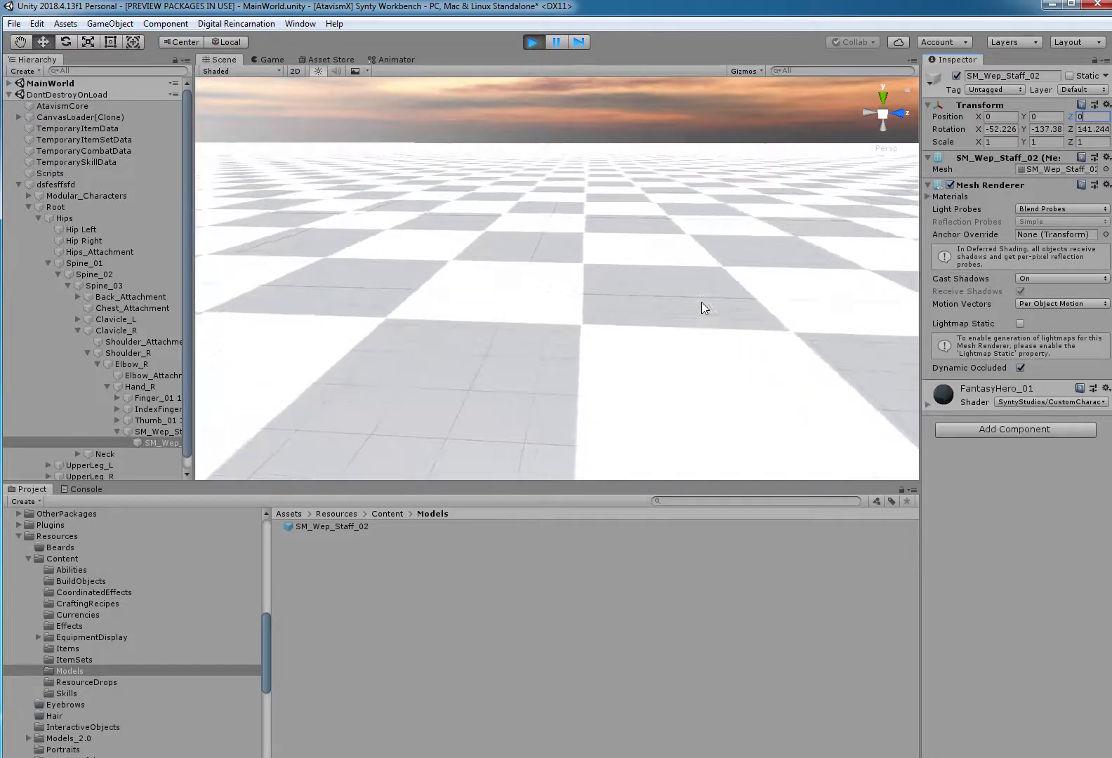
right_drag(702, 303, 899, 300)
scroll(766, 337, up, 3)
scroll(765, 338, up, 5)
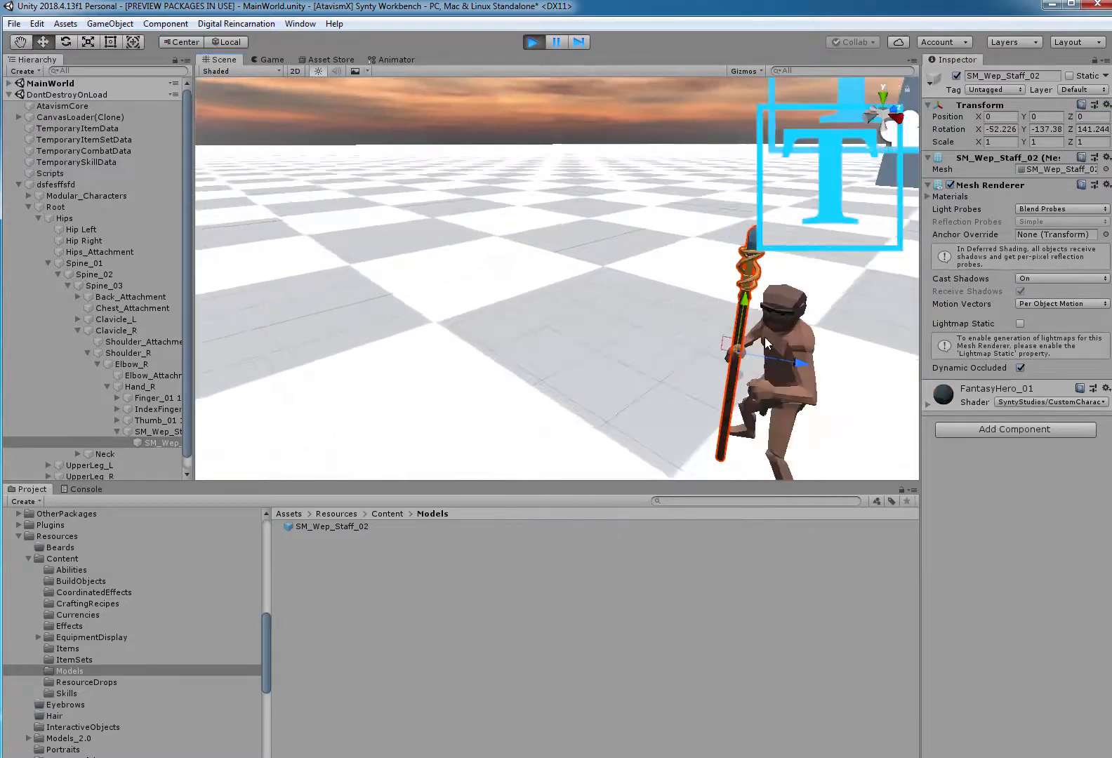
scroll(768, 241, down, 1)
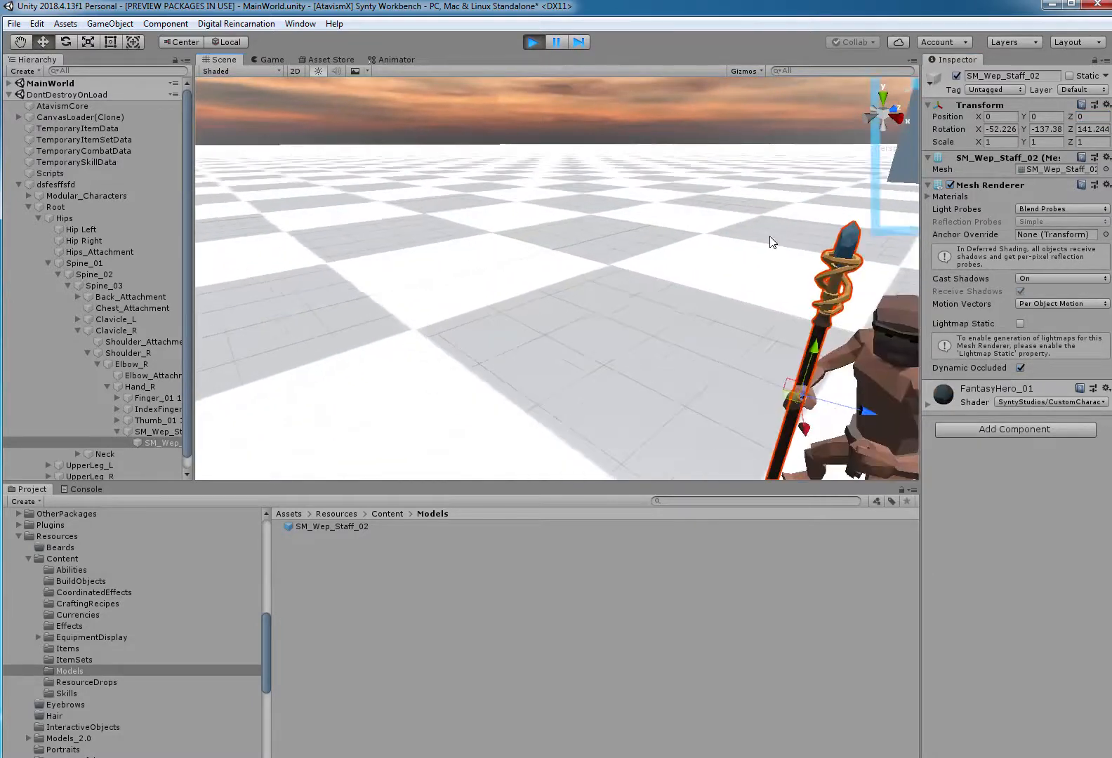
click(748, 122)
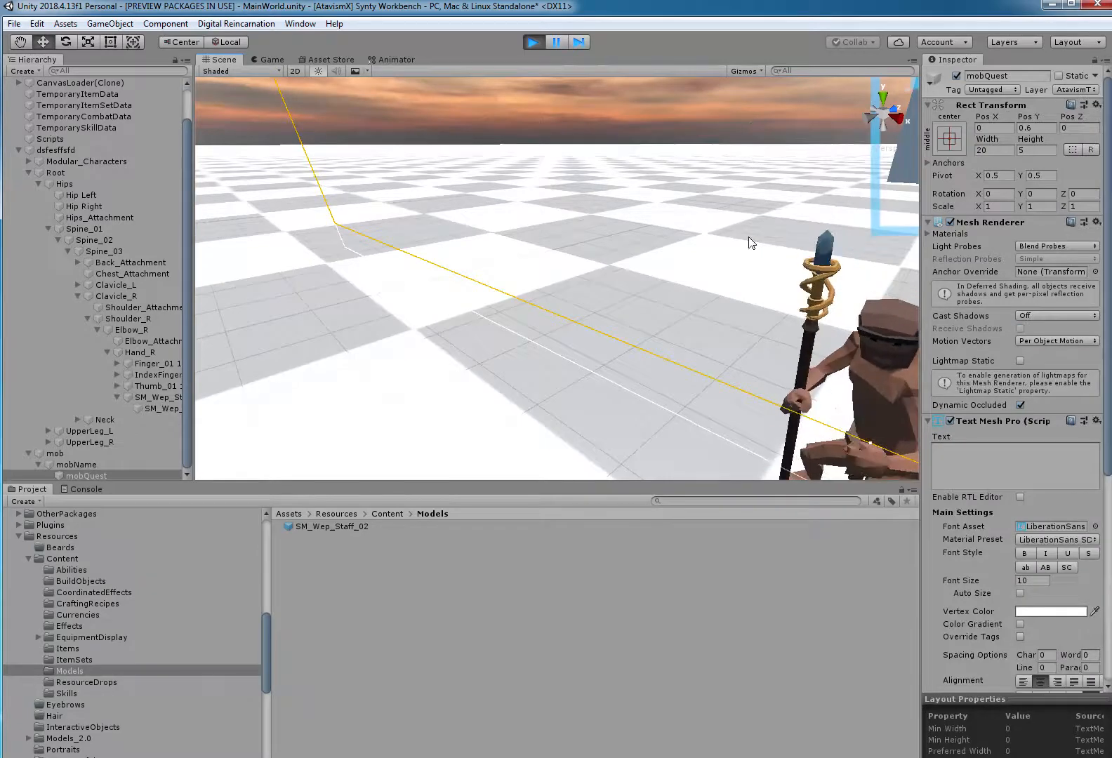
middle_drag(750, 241, 625, 186)
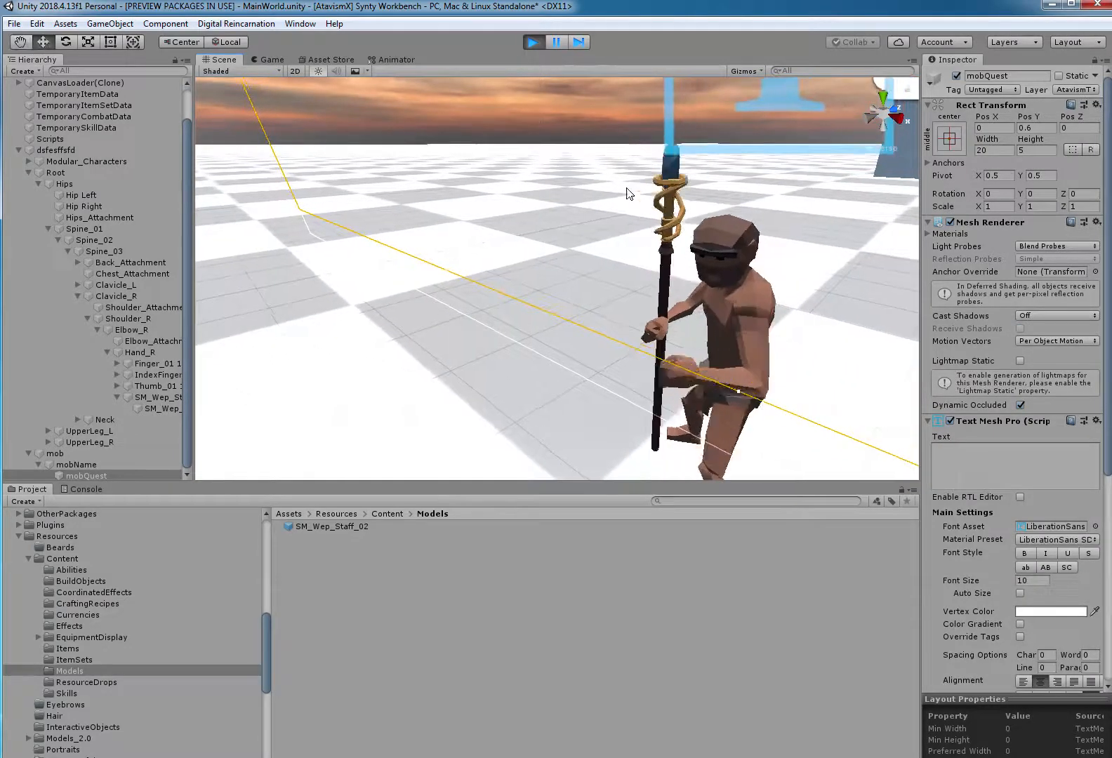
Pause the game and move the child staff mesh into the hand's grip, at about X 0.091, Y 0.038, Z -0.016.
click(552, 42)
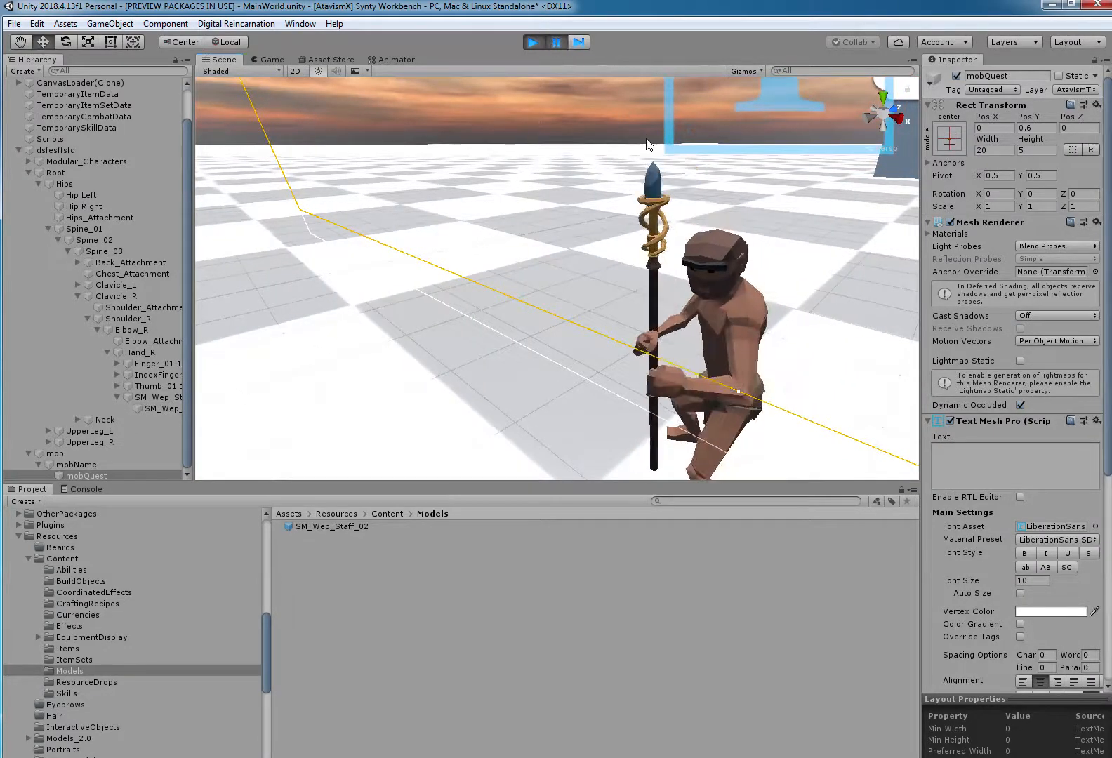
right_drag(664, 244, 769, 262)
middle_drag(724, 262, 785, 307)
click(161, 408)
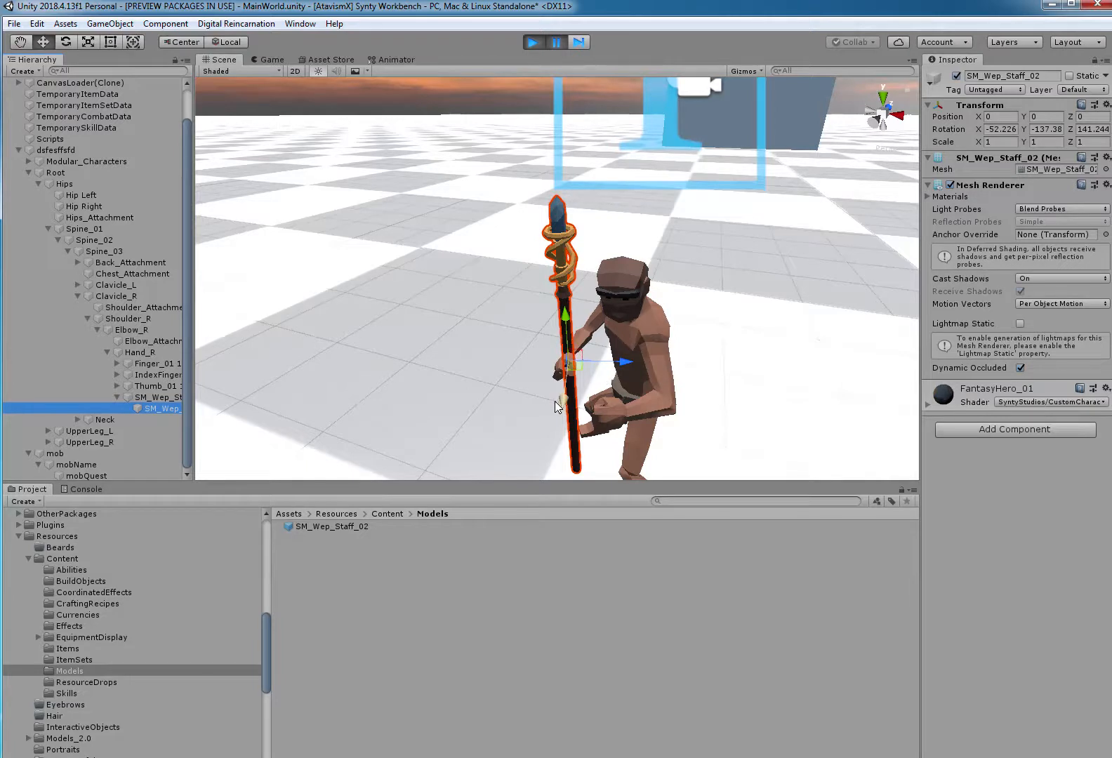
drag(561, 400, 560, 409)
Check the staff's fit in the hand and compare the position values of the child mesh and its parent.
click(491, 99)
scroll(581, 328, up, 3)
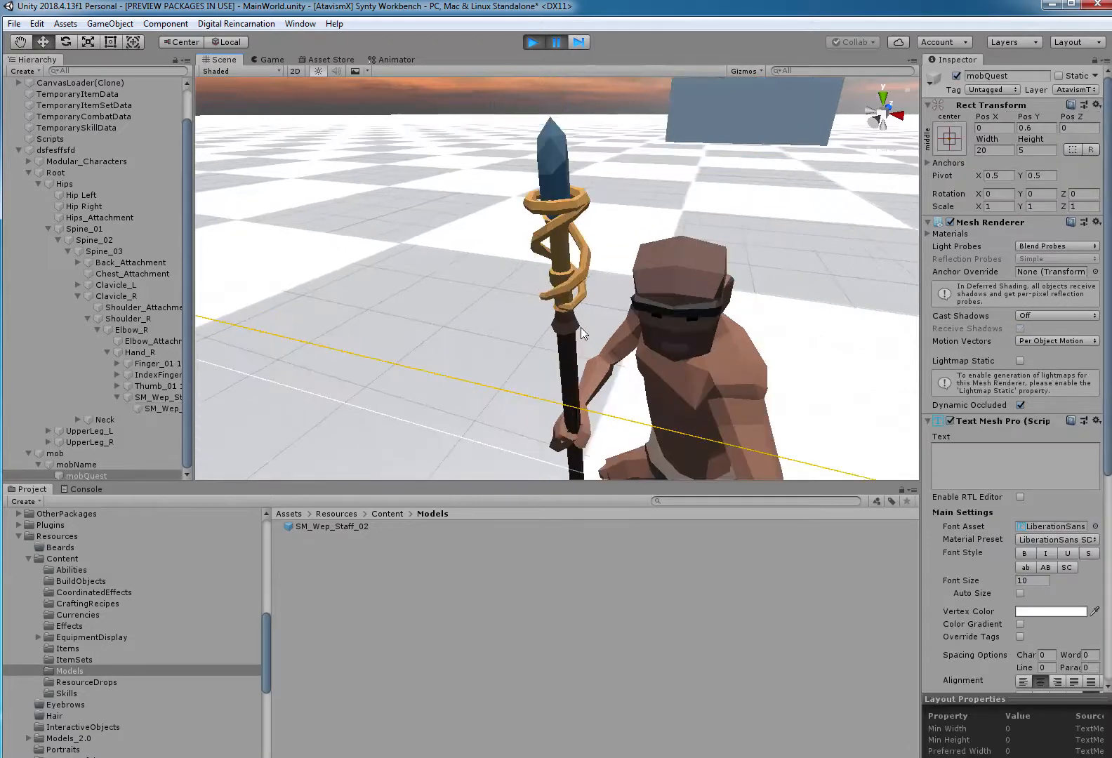
right_drag(586, 333, 591, 440)
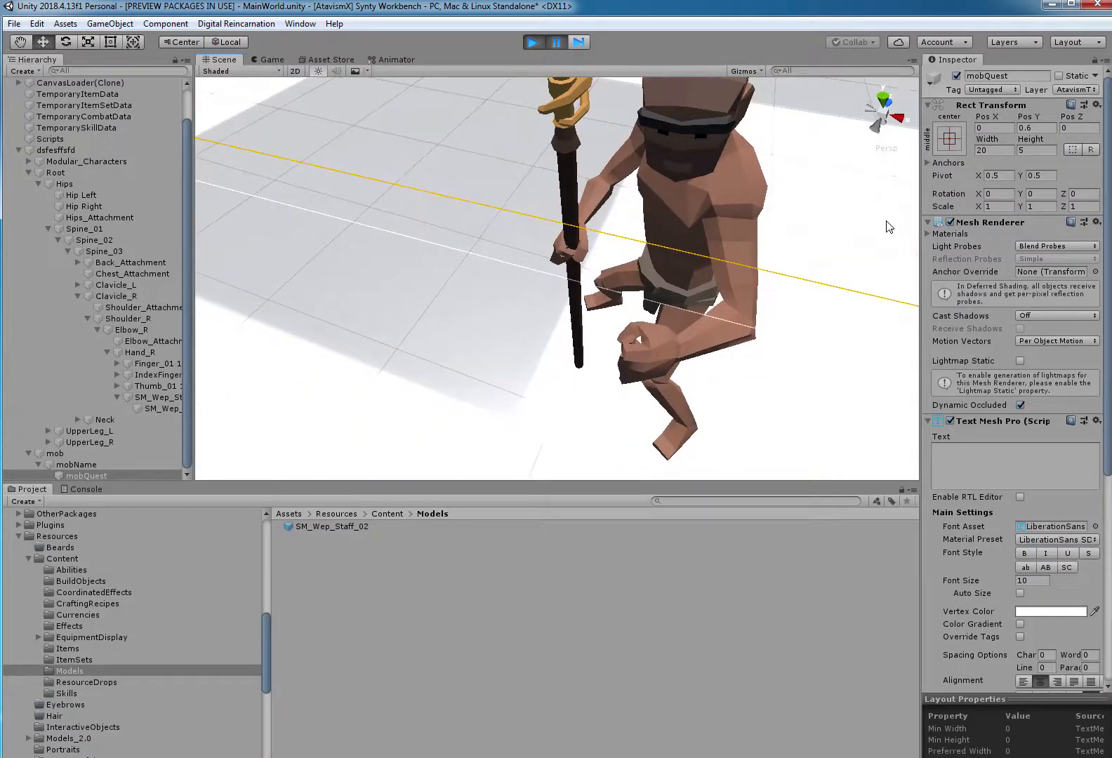
click(170, 407)
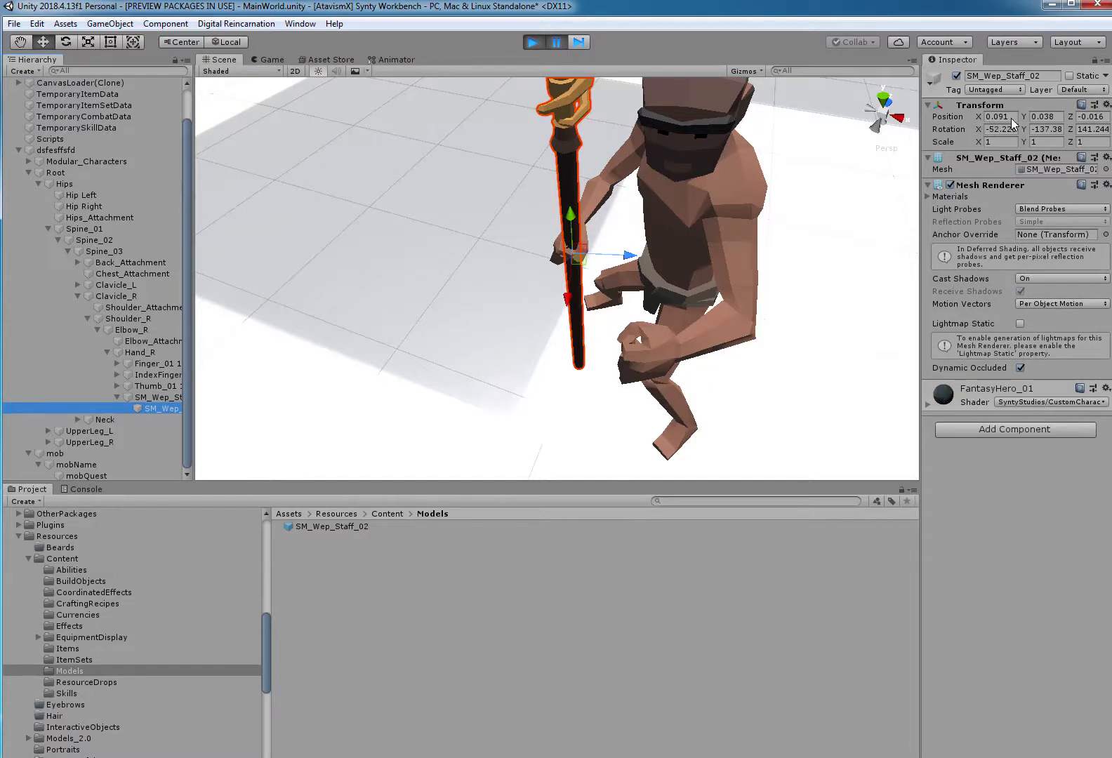
click(166, 397)
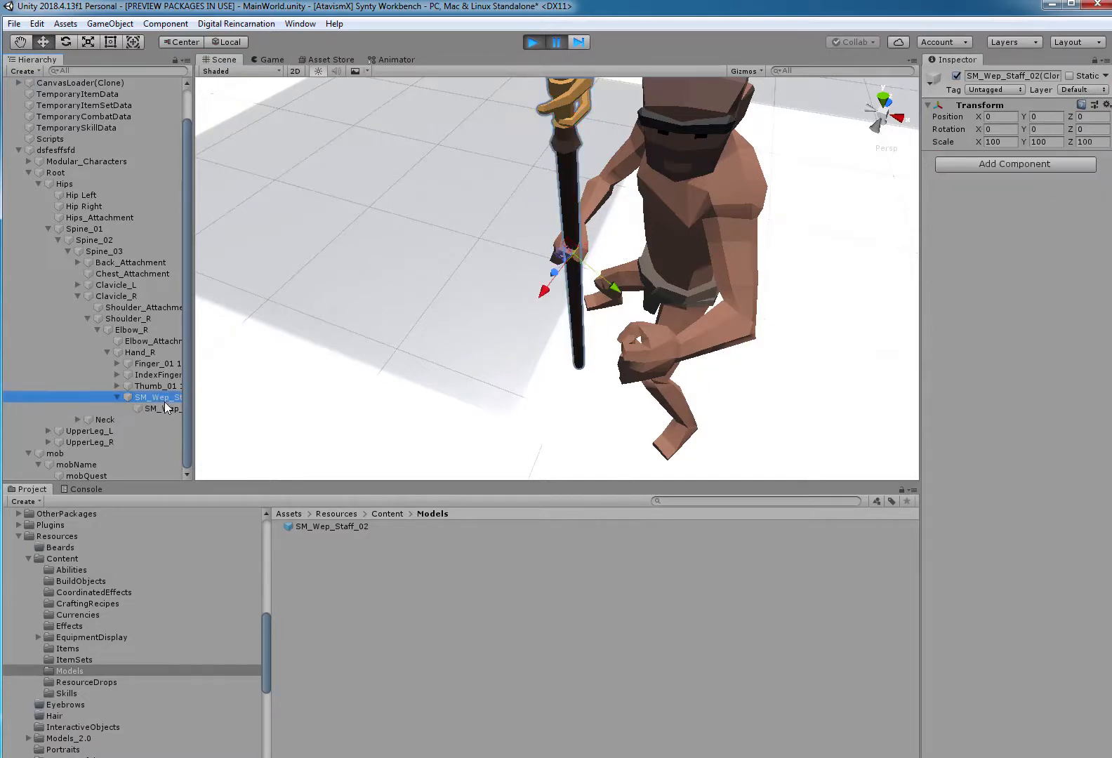
click(168, 408)
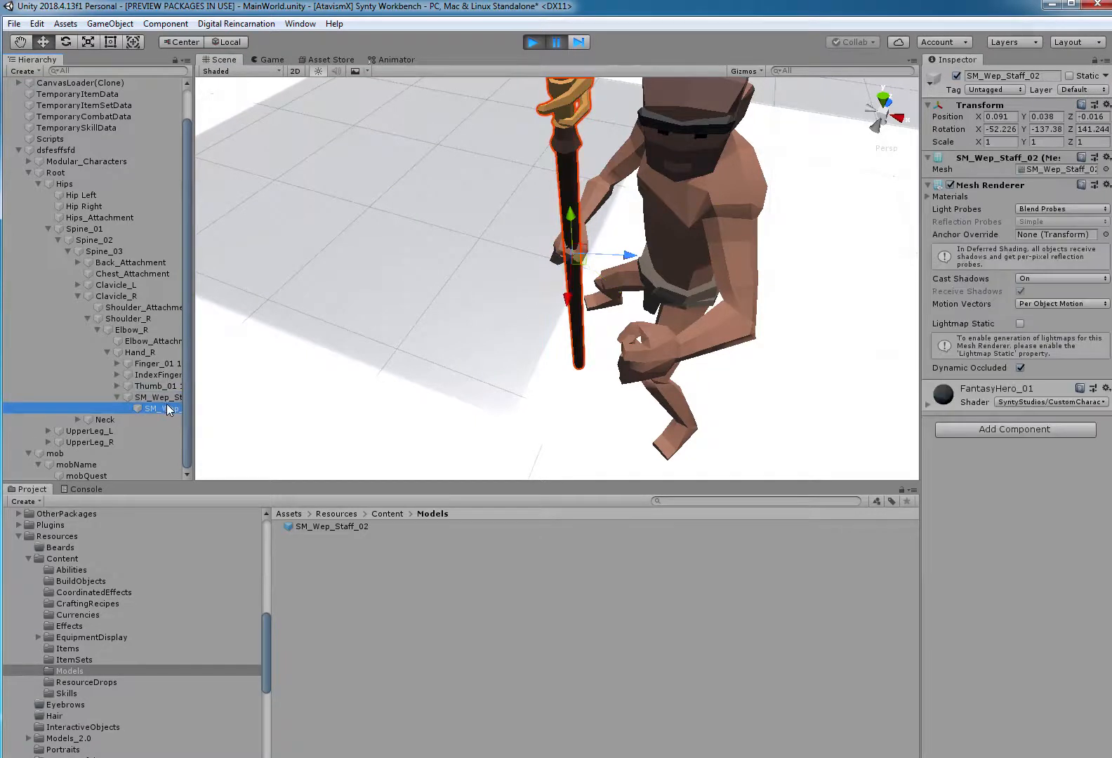
Copy the Transform component of the clone's child SM_Wep_Staff_02 mesh and stop the running game.
click(1108, 106)
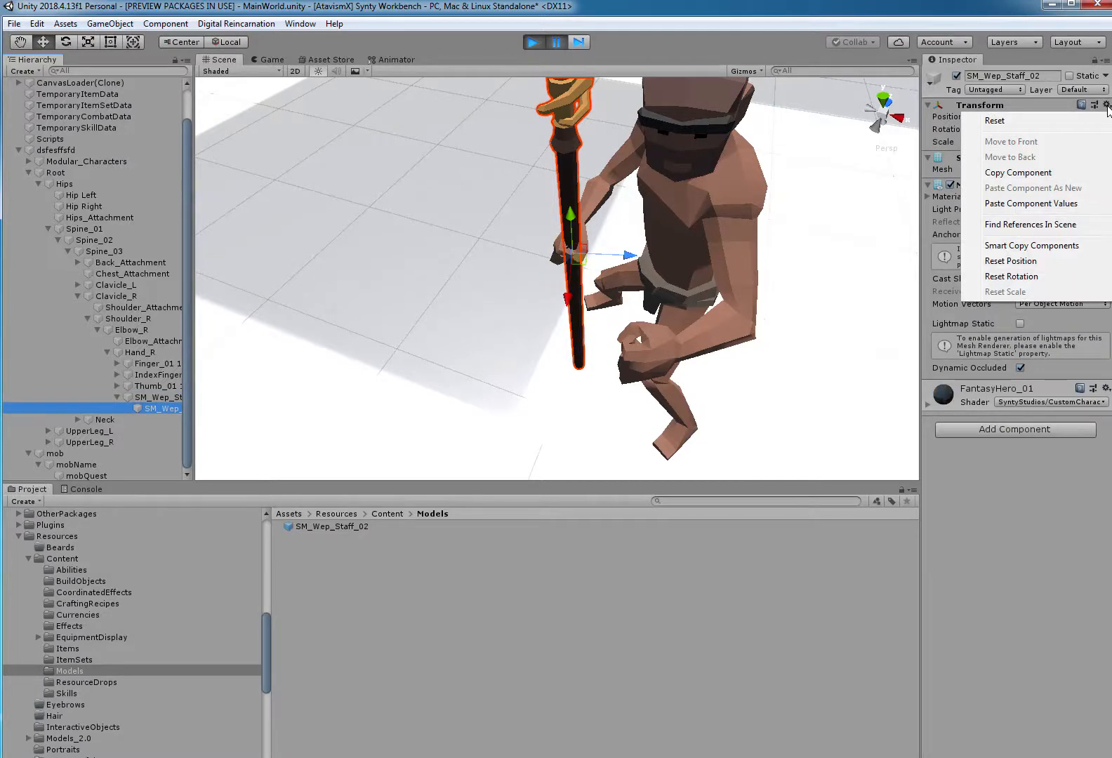
click(1033, 175)
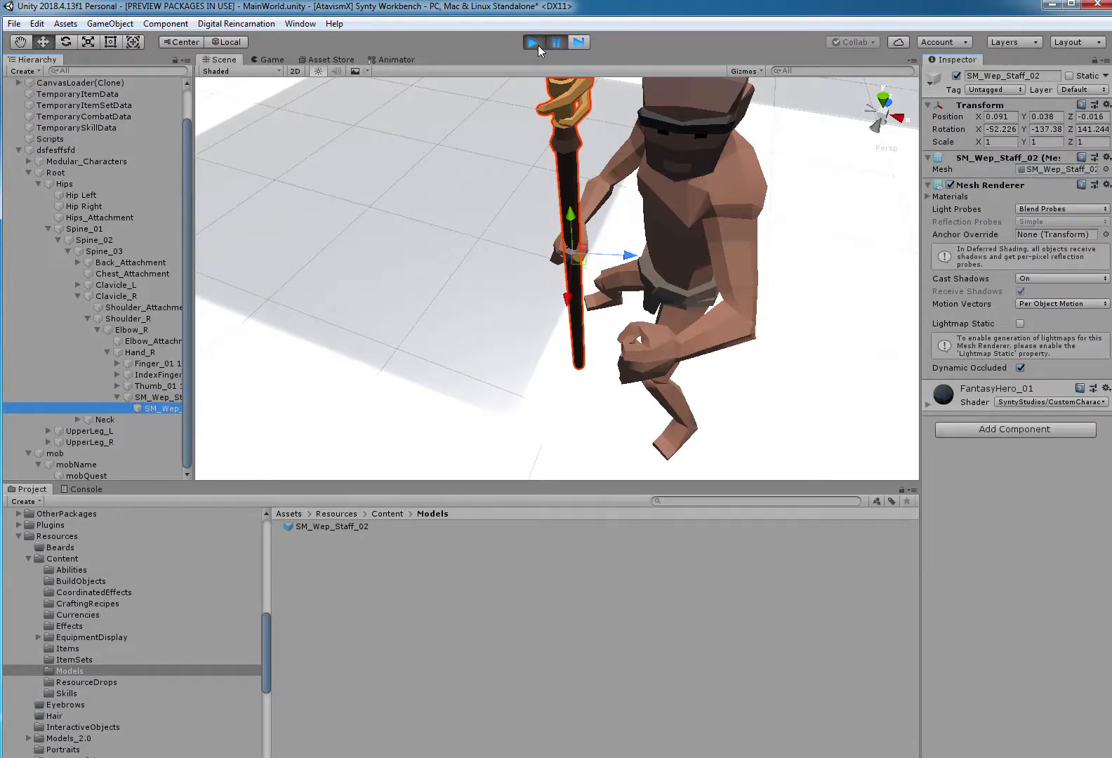
click(534, 43)
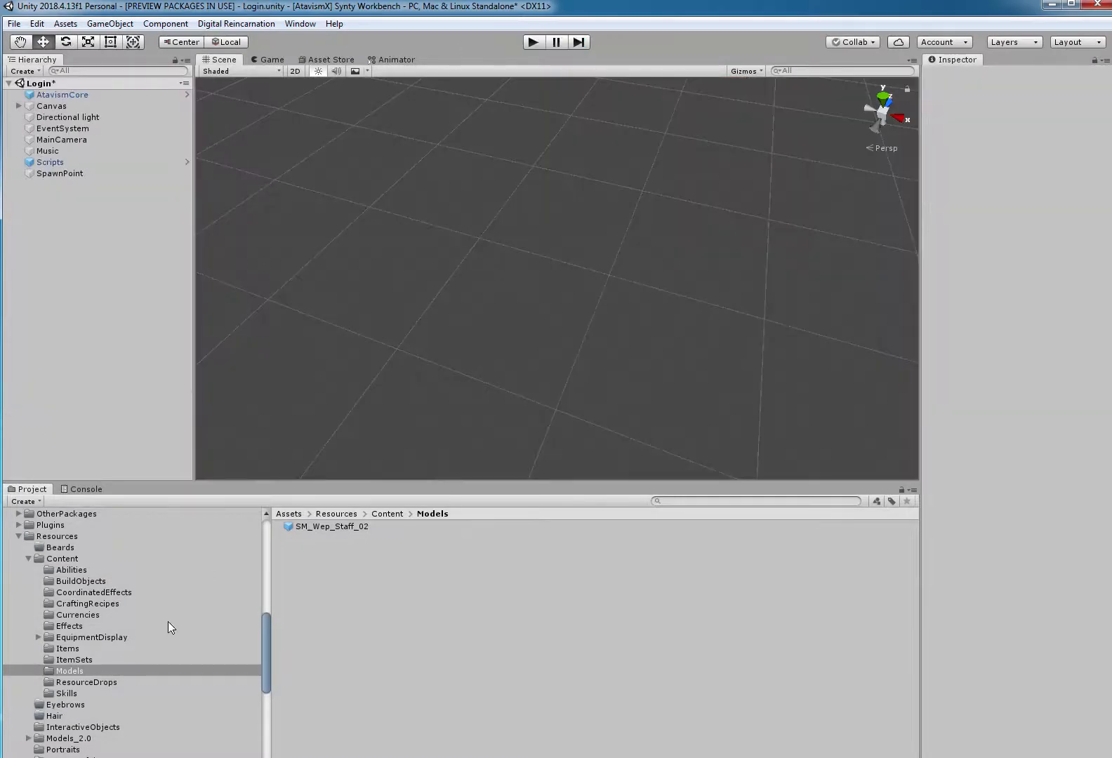
Paste the copied Transform values onto the child mesh in the SM_Wep_Staff_02 prefab, giving position 0.091, 0.038, -0.016, and exit prefab editing.
click(330, 527)
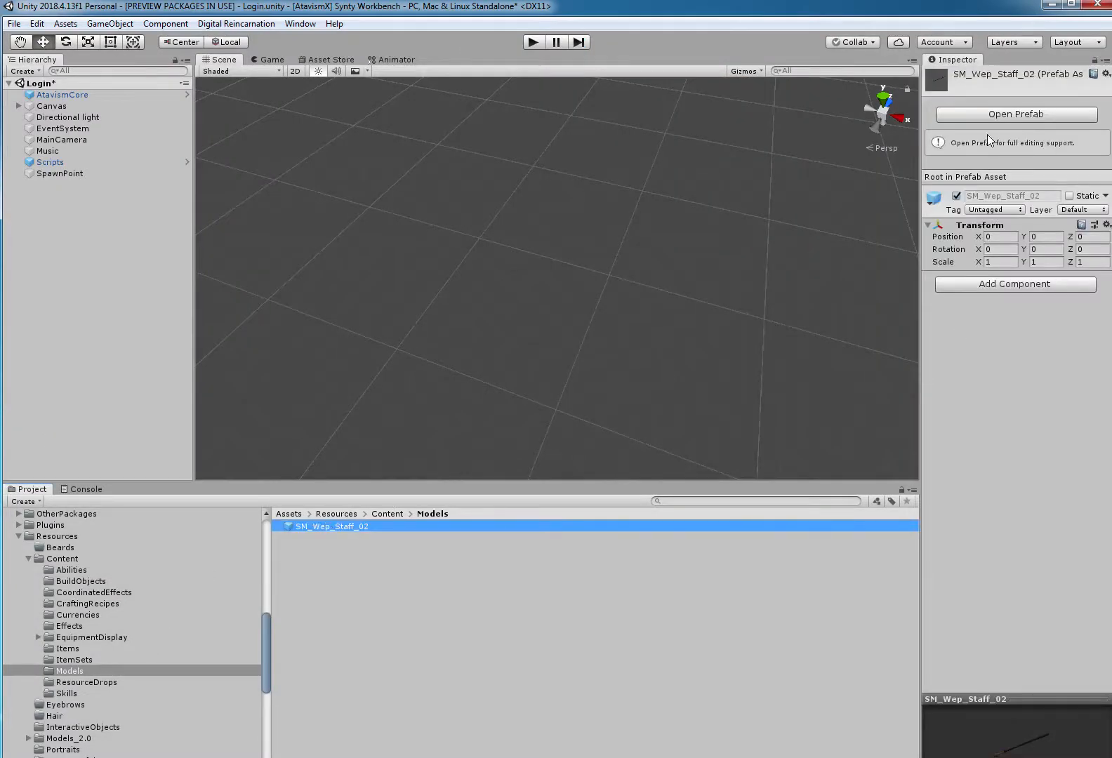
click(1018, 115)
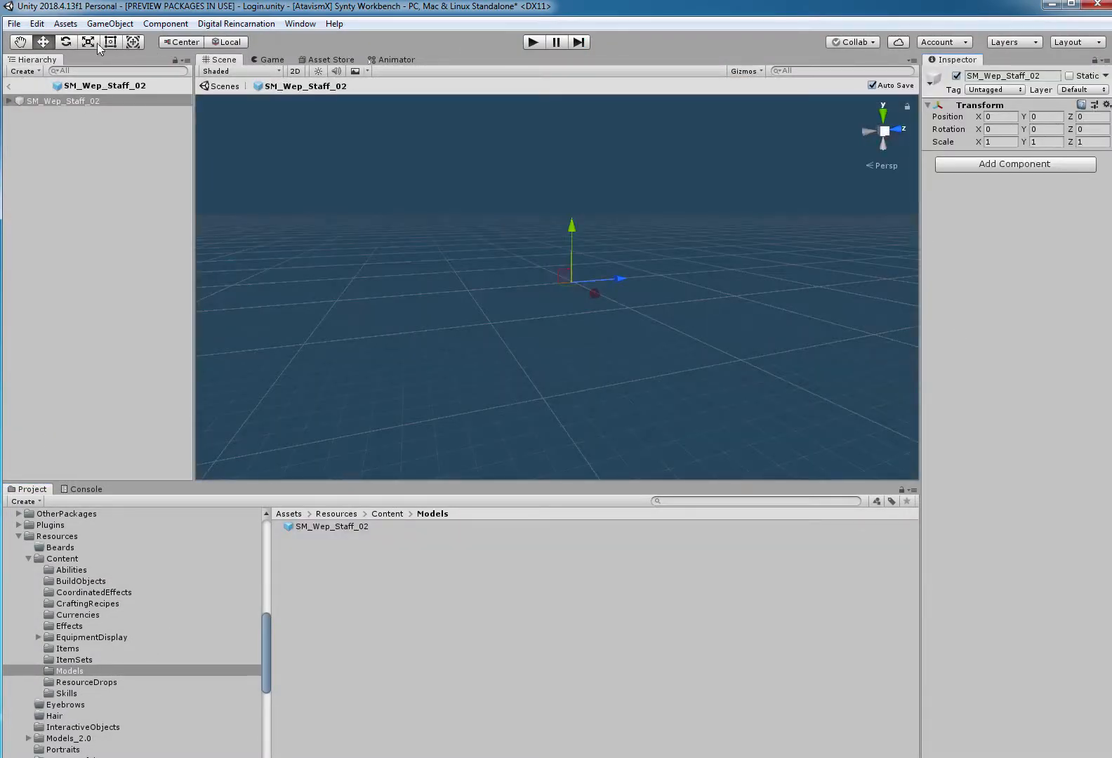
click(9, 102)
click(50, 112)
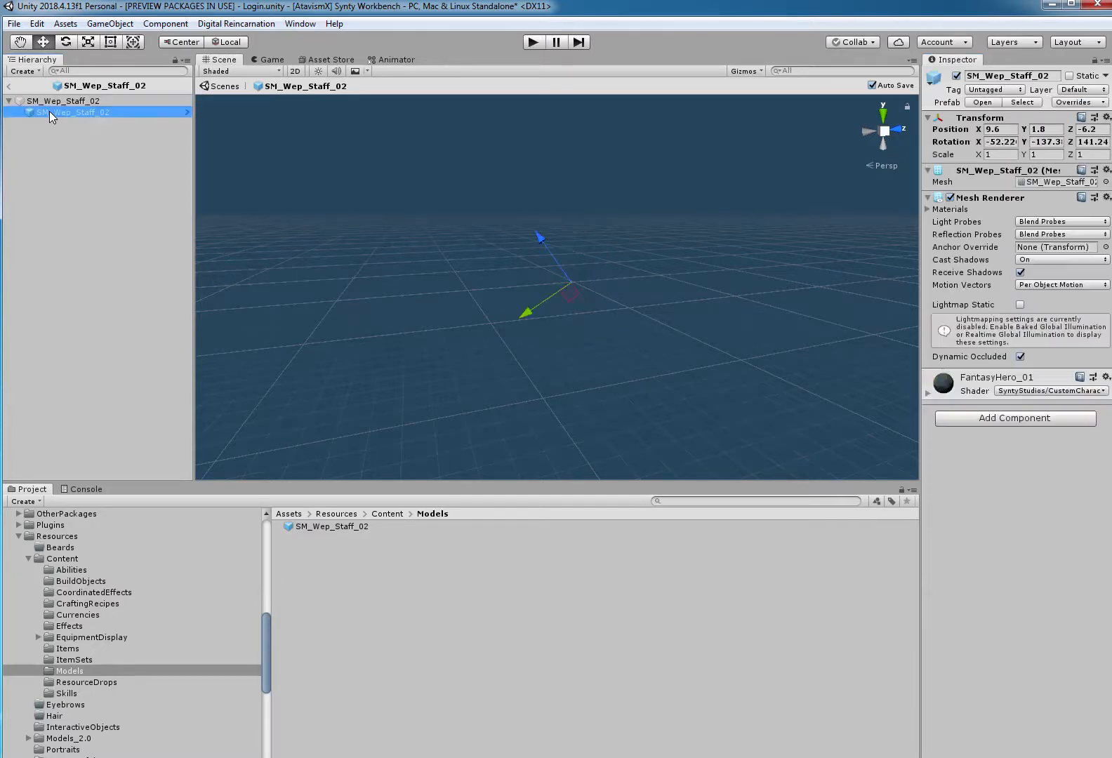
click(1106, 118)
click(1048, 217)
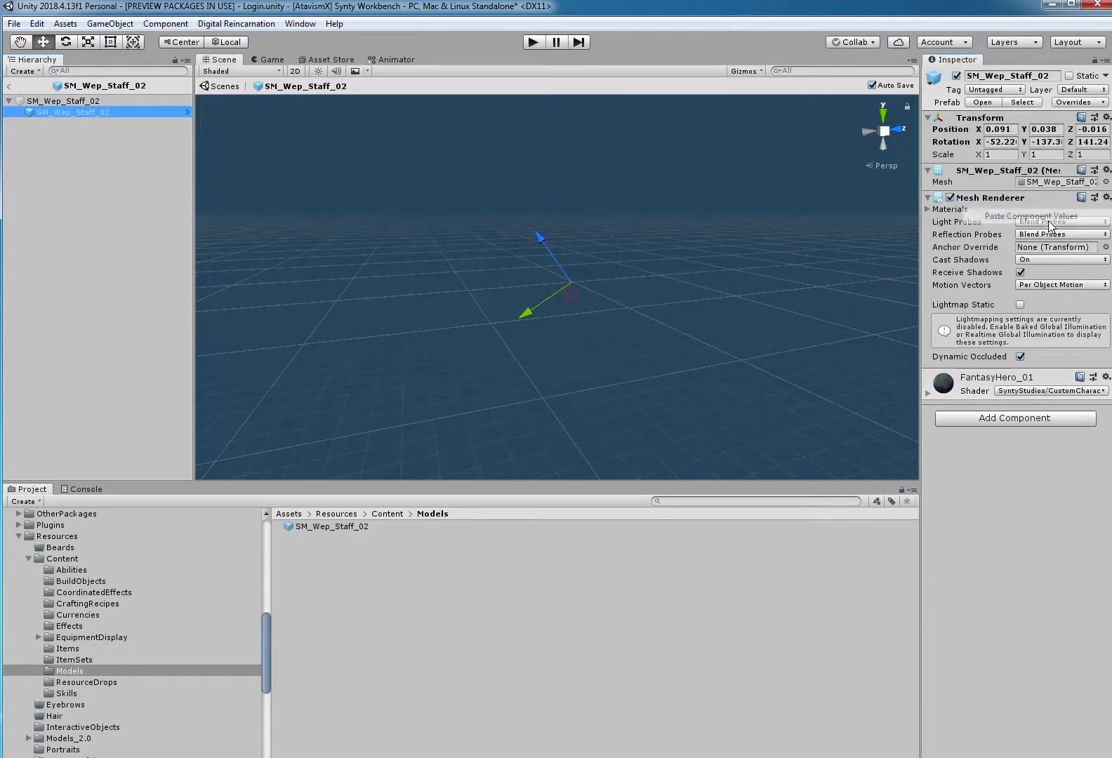
click(10, 85)
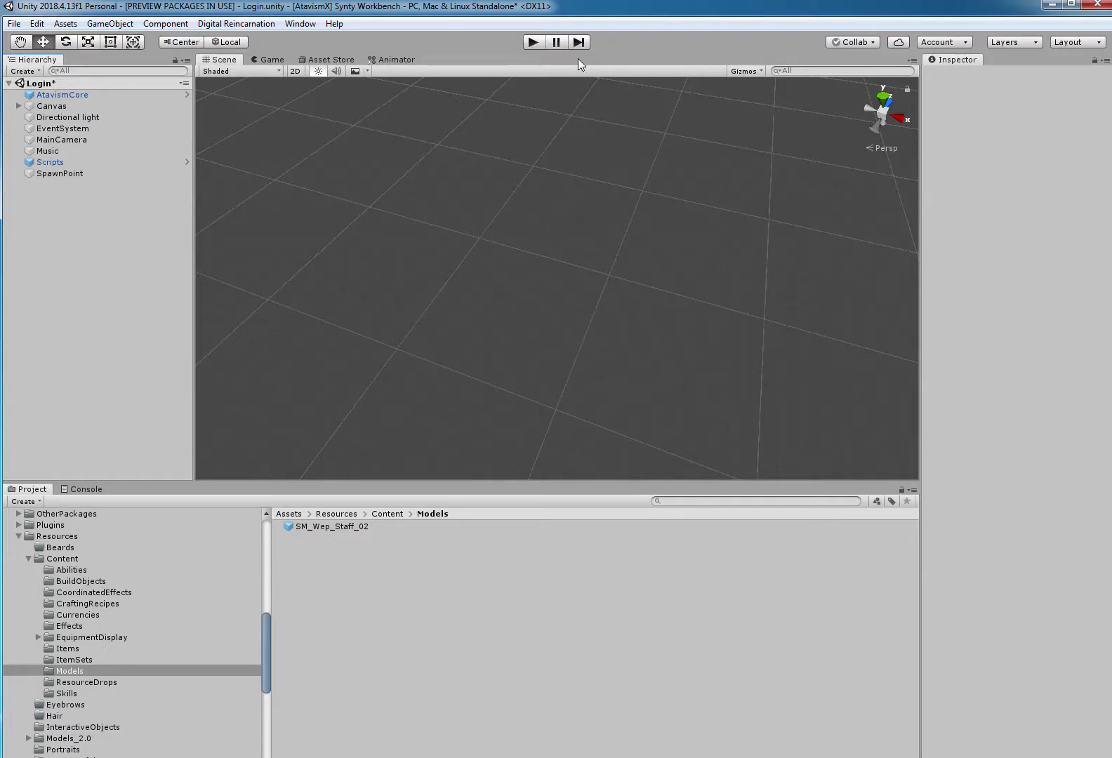
Run the game again and log in with the remembered account to test the corrected staff.
click(533, 43)
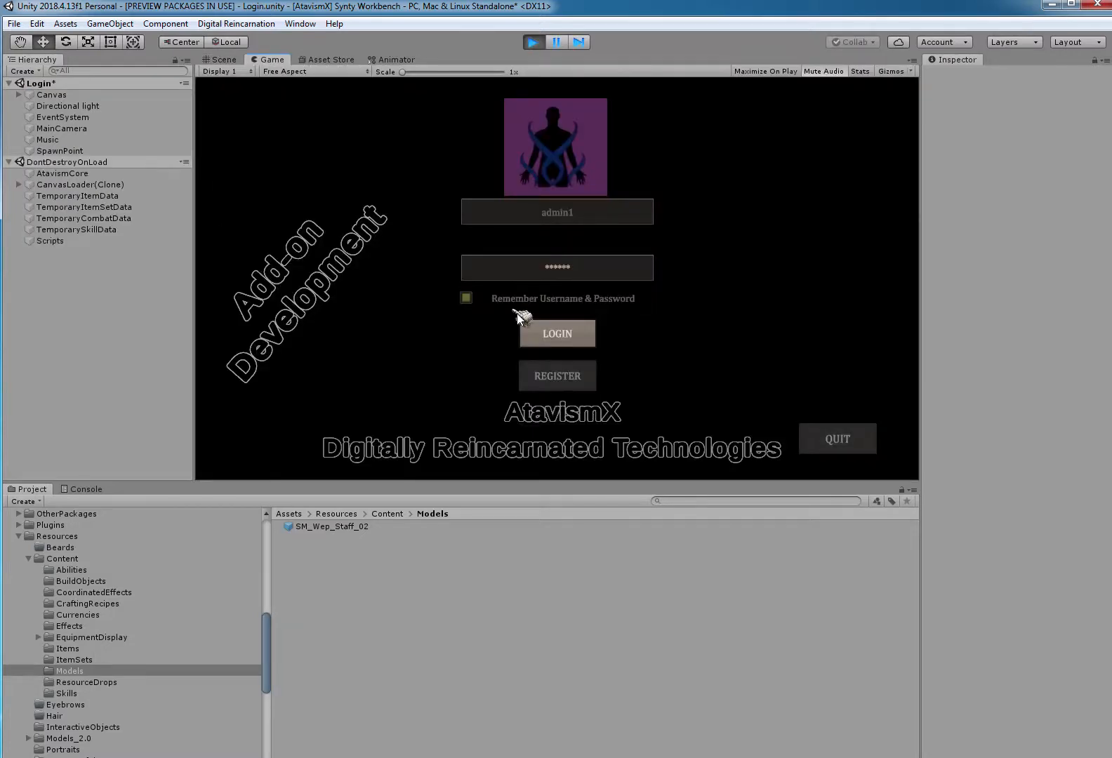
click(523, 324)
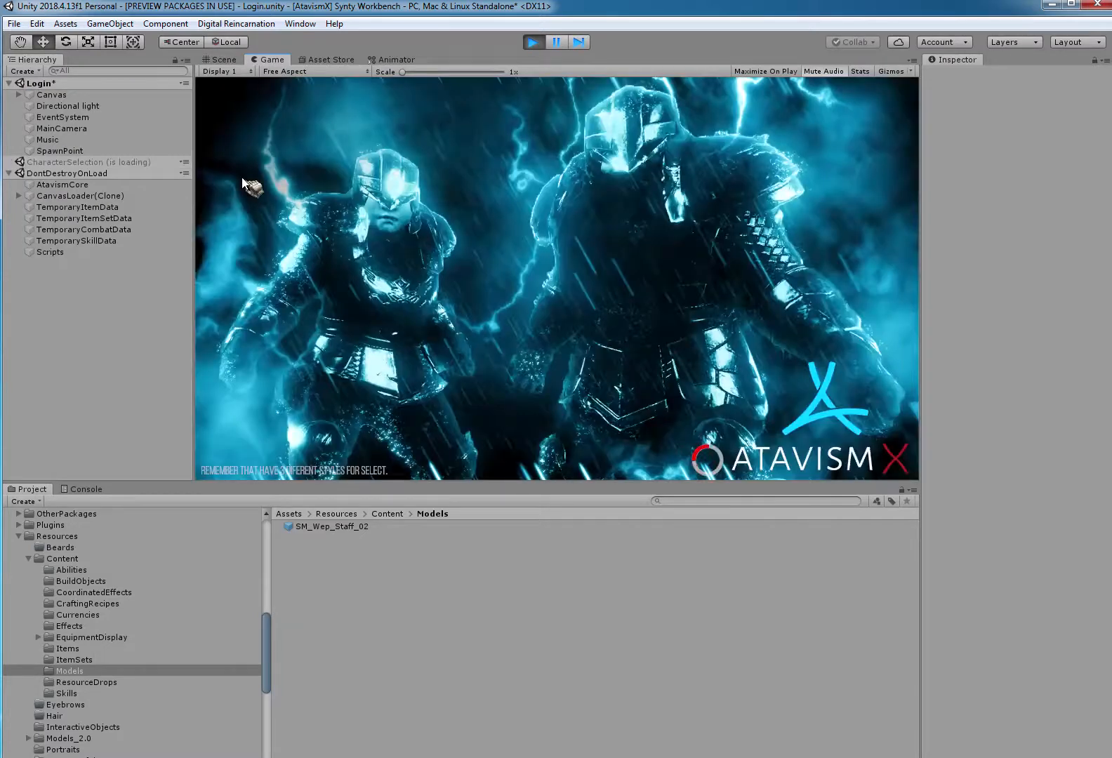